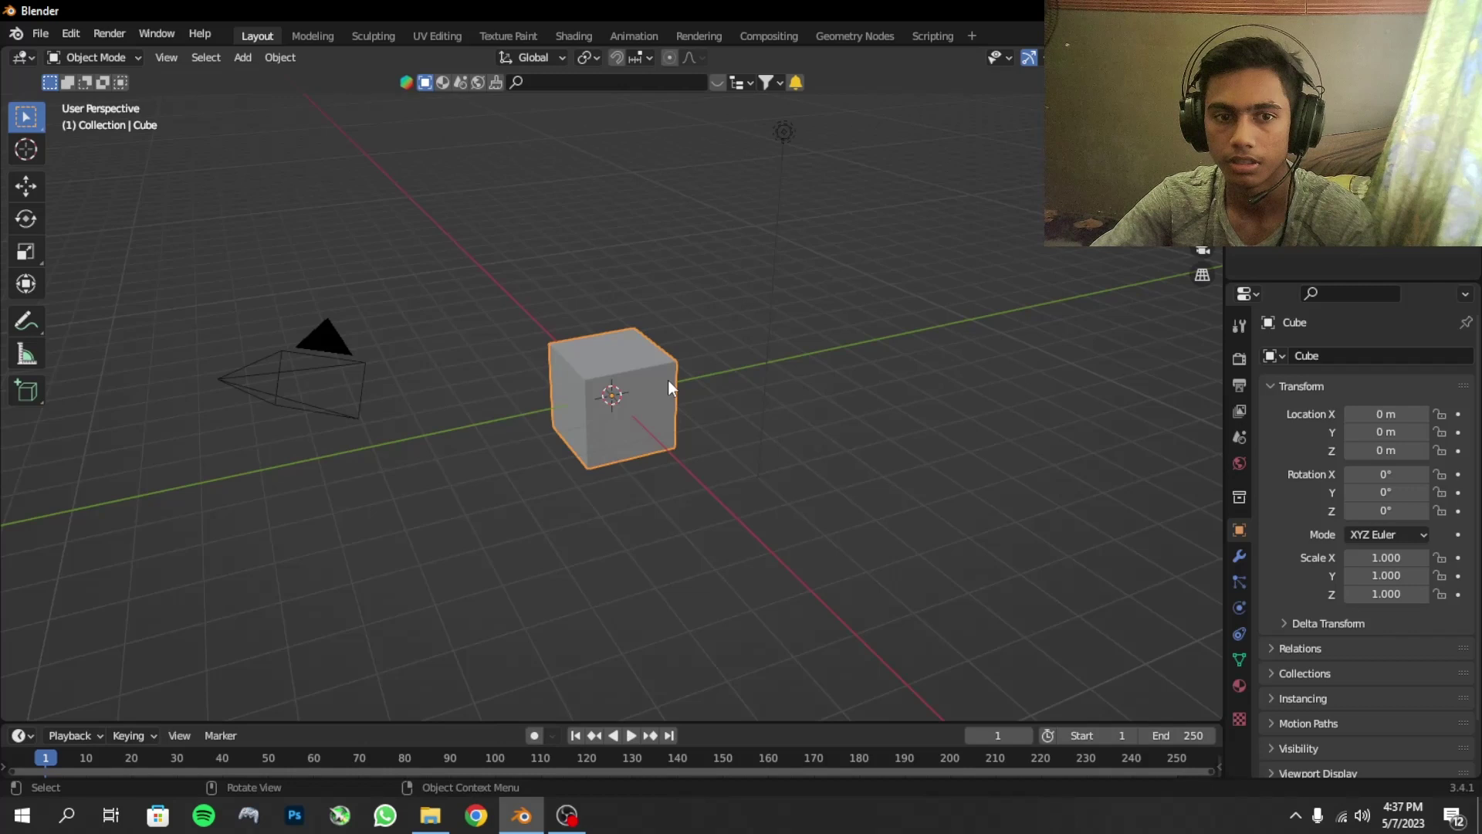
- Select all the default scene objects: cube, camera and light
key("a")
middle_click_drag(619, 641, 502, 410)
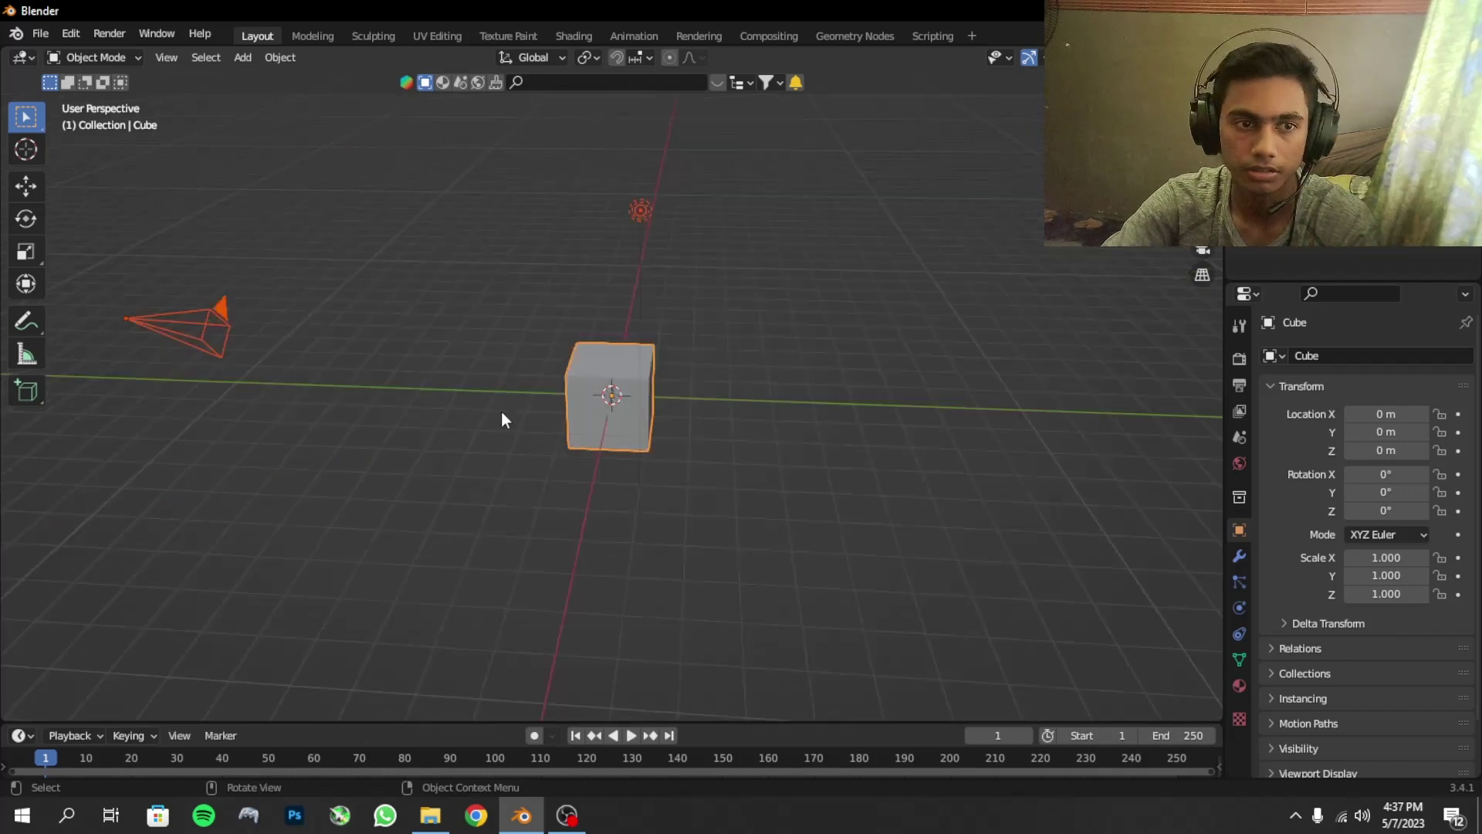
- Delete the default objects, add a new cube and raise it along Z
key("Delete")
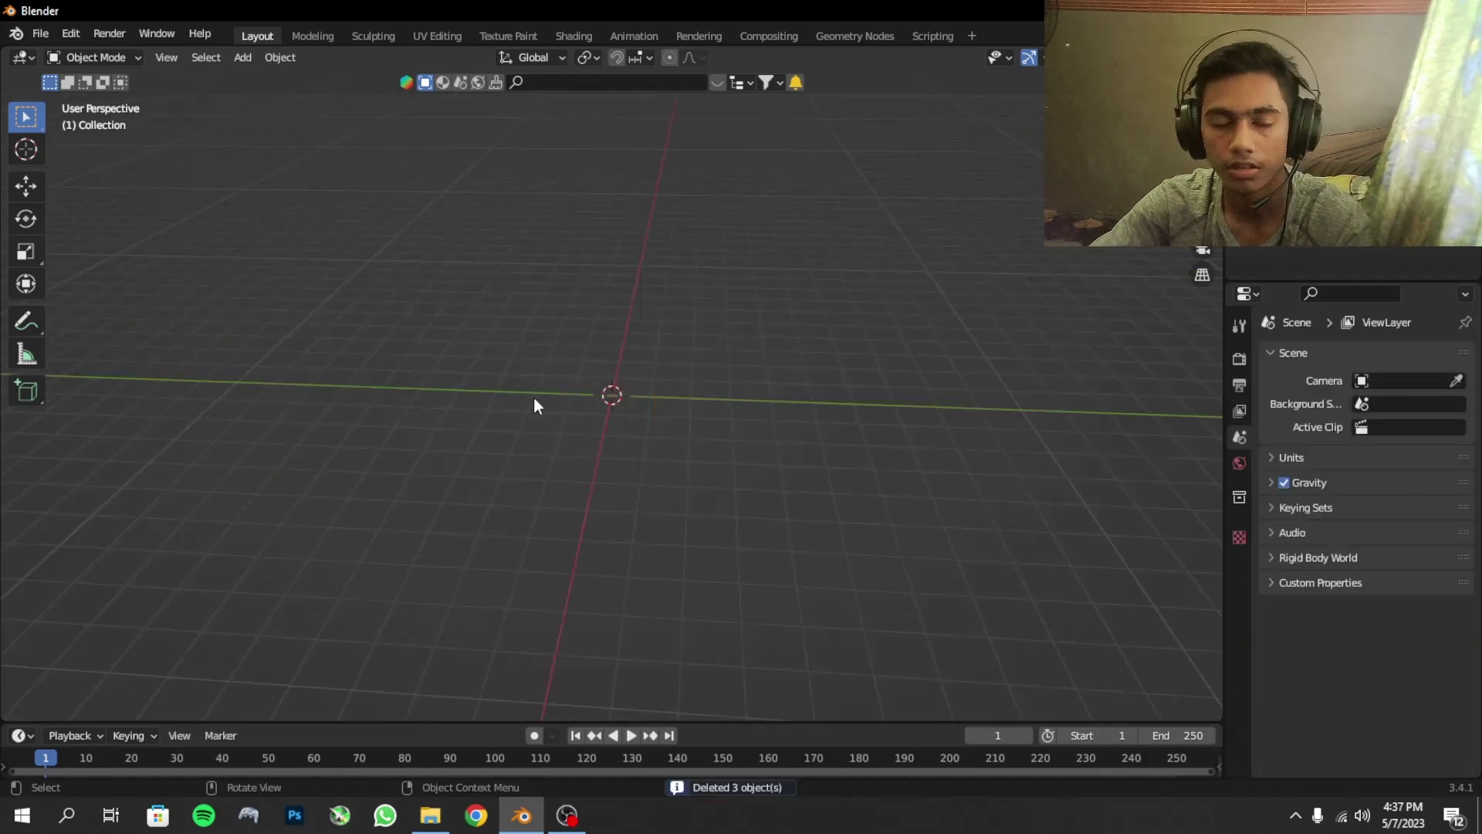
key("shift+a")
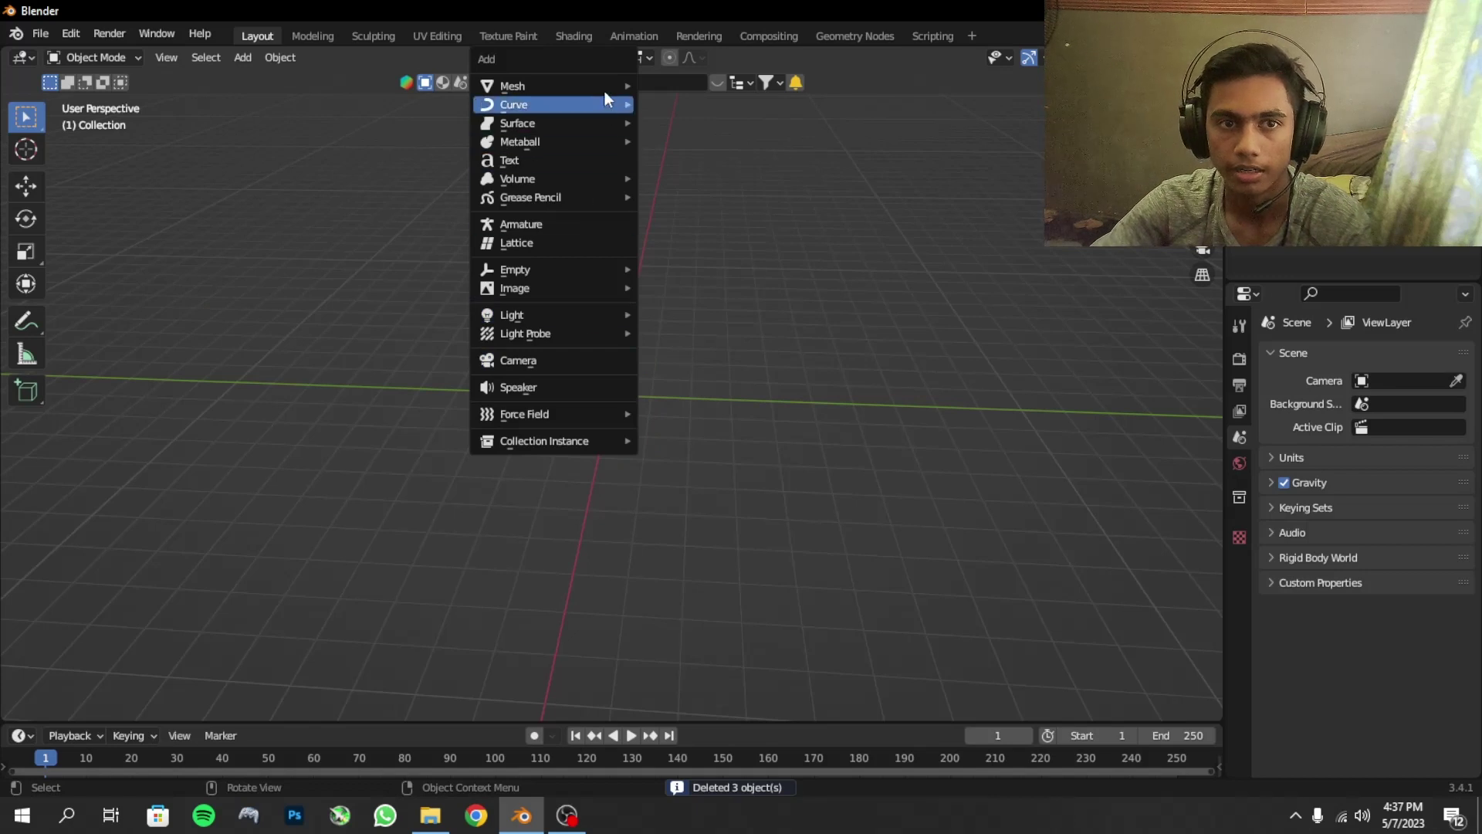
left_click(679, 103)
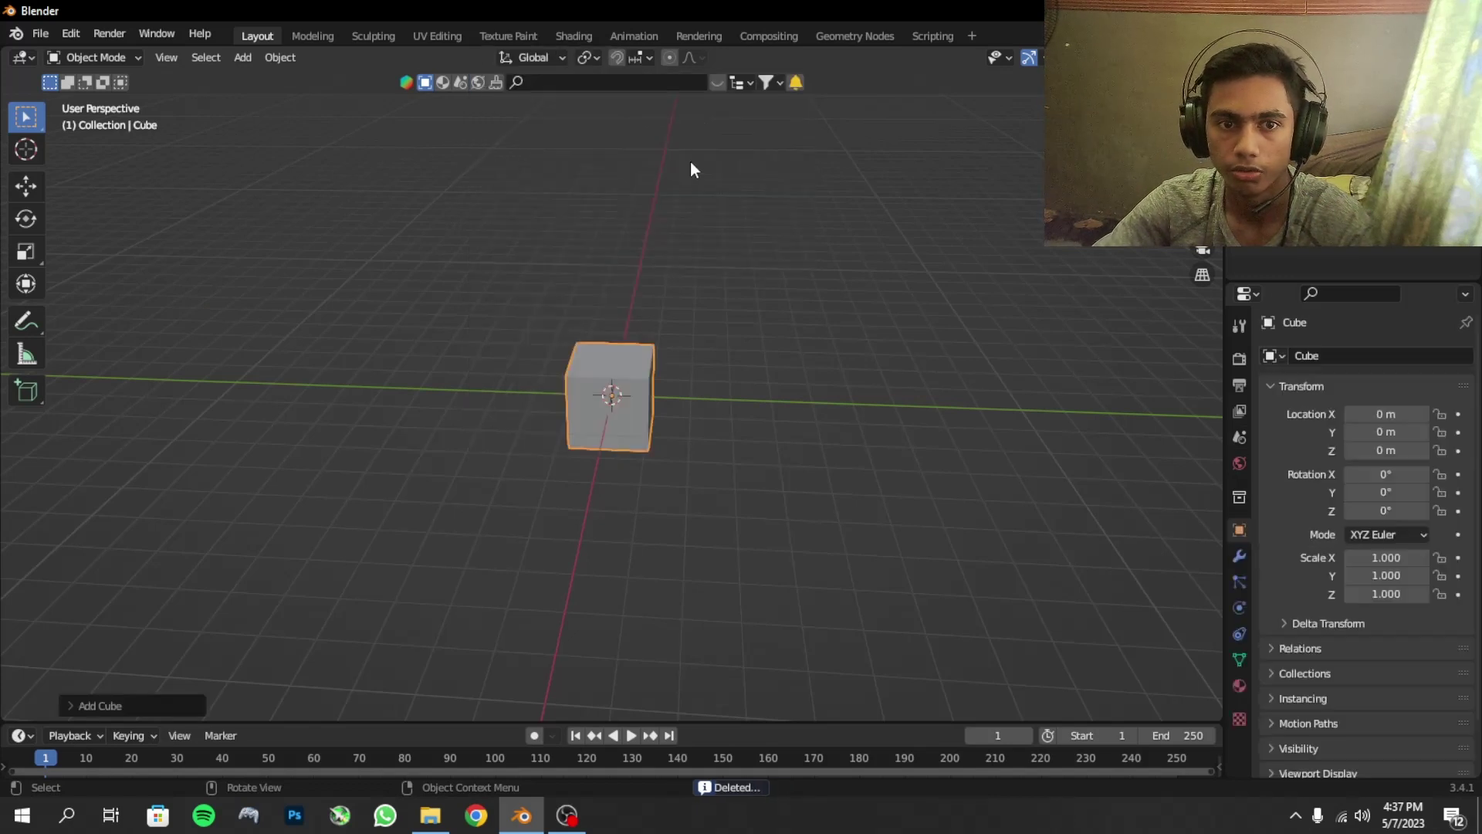
mouse_move(690, 160)
middle_mouse_down()
mouse_move(651, 356)
mouse_move(818, 336)
mouse_move(795, 341)
middle_mouse_up()
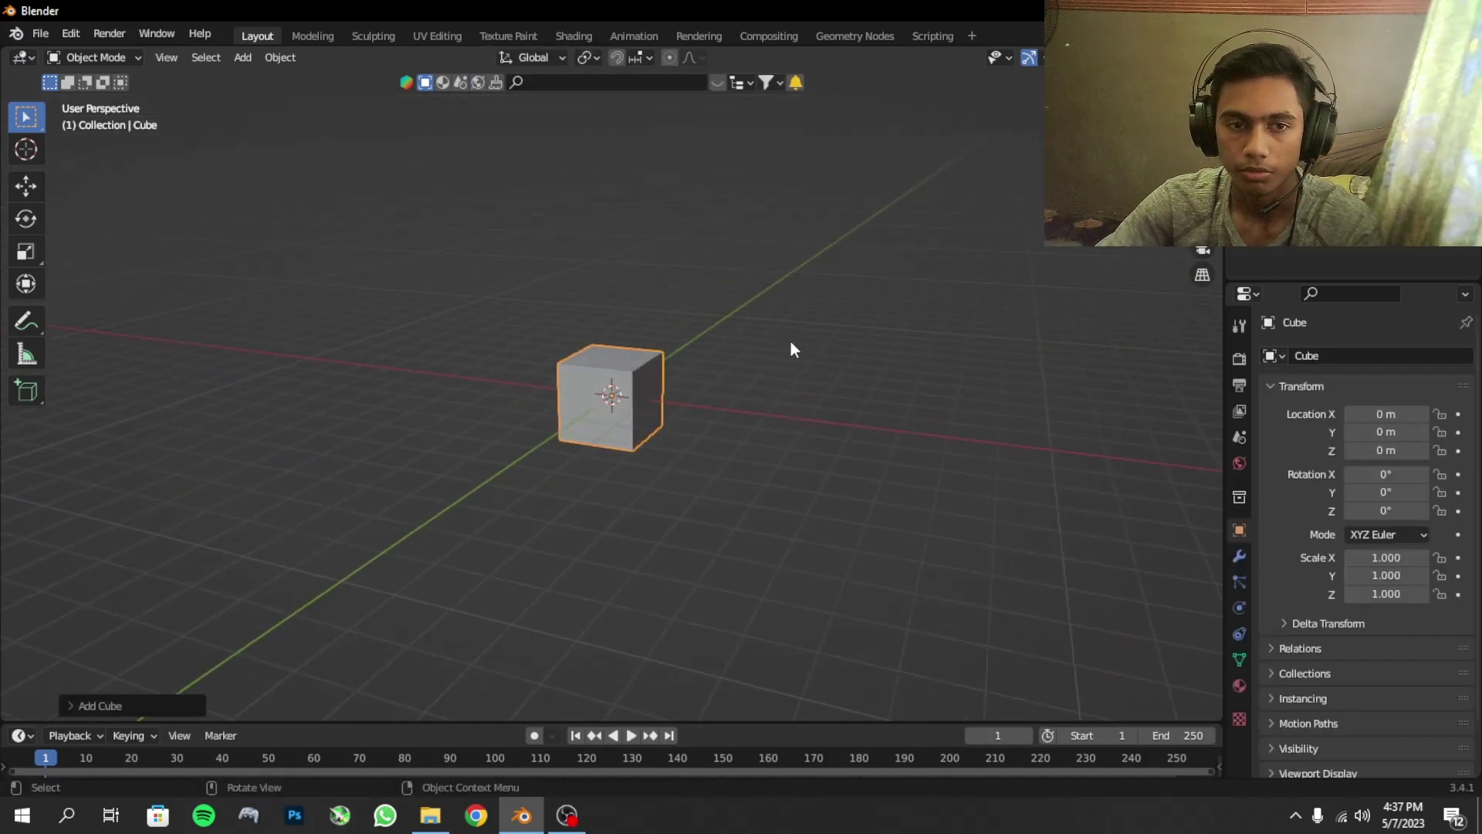
key("g")
key("z")
left_click(765, 180)
mouse_move(719, 251)
middle_mouse_down()
mouse_move(737, 286)
mouse_move(752, 281)
mouse_move(747, 307)
mouse_move(810, 298)
mouse_move(798, 331)
middle_mouse_up()
- Enlarge the cube, then widen it along the X axis
key("s")
left_click(771, 322)
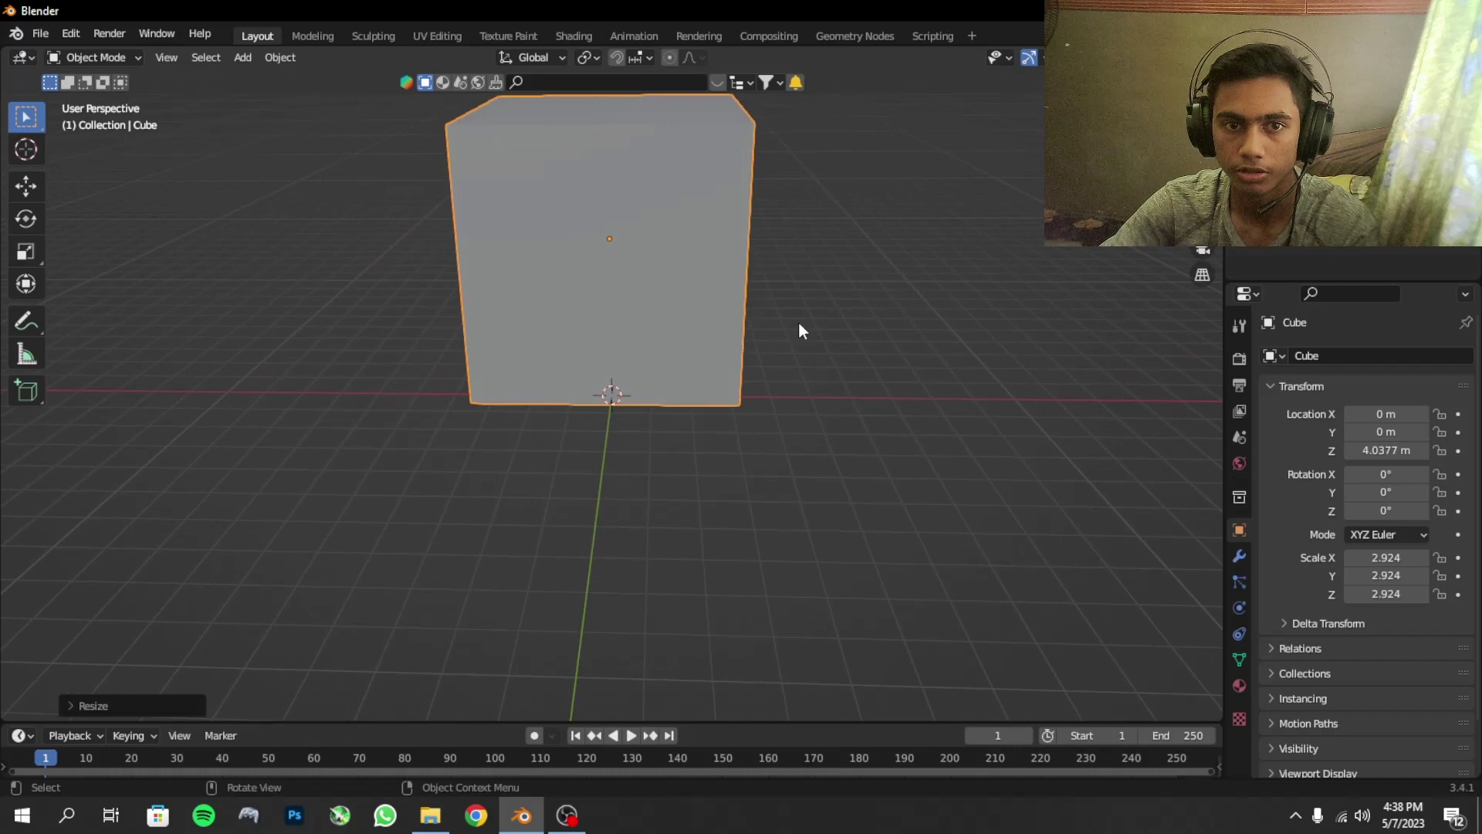
key("s")
key("x")
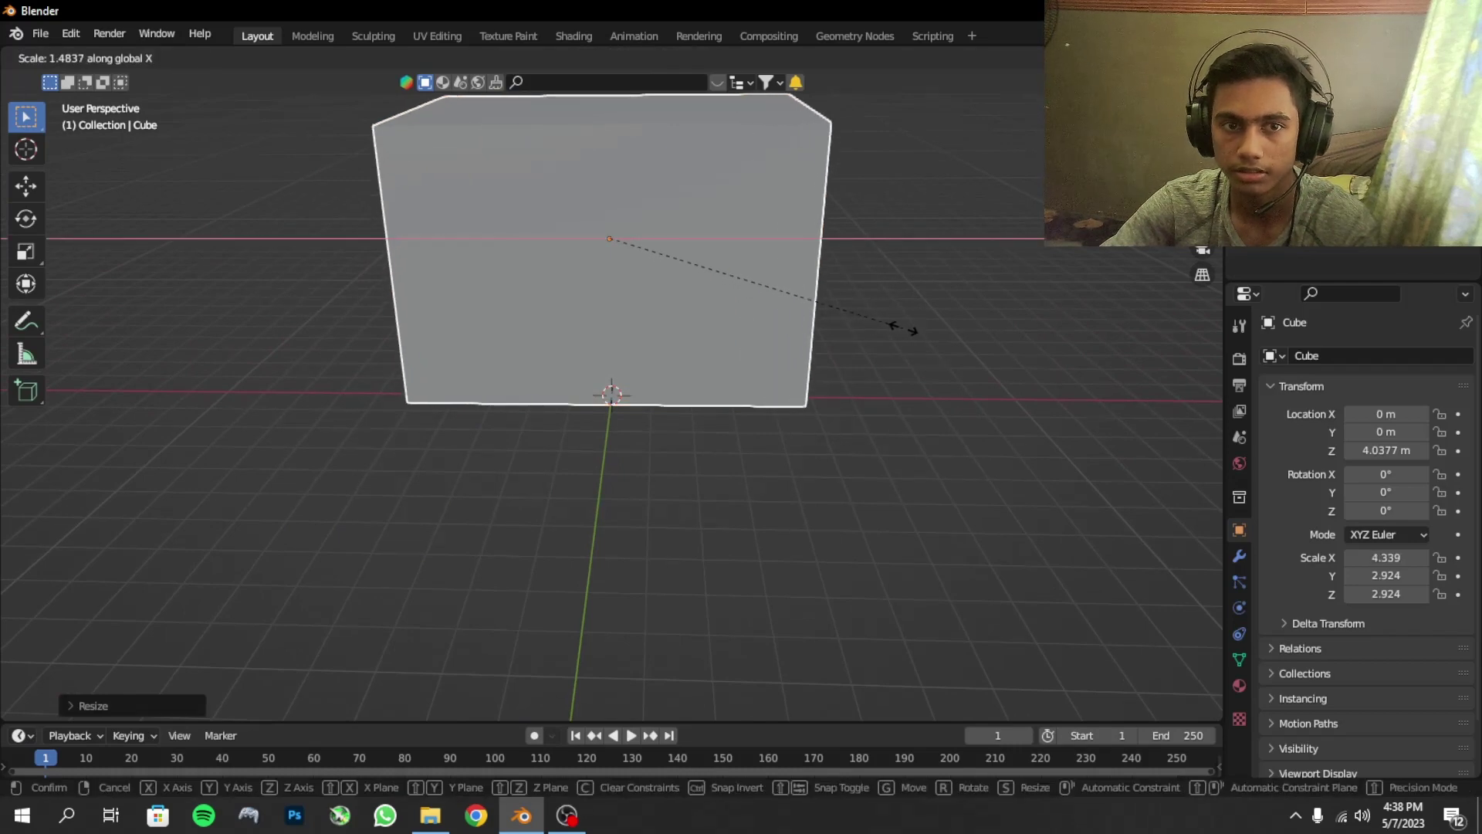
left_click(799, 322)
mouse_move(799, 323)
middle_mouse_down()
mouse_move(613, 381)
mouse_move(633, 363)
middle_mouse_up()
- Flatten the block along Y twice into a thin upright wall panel
key("s")
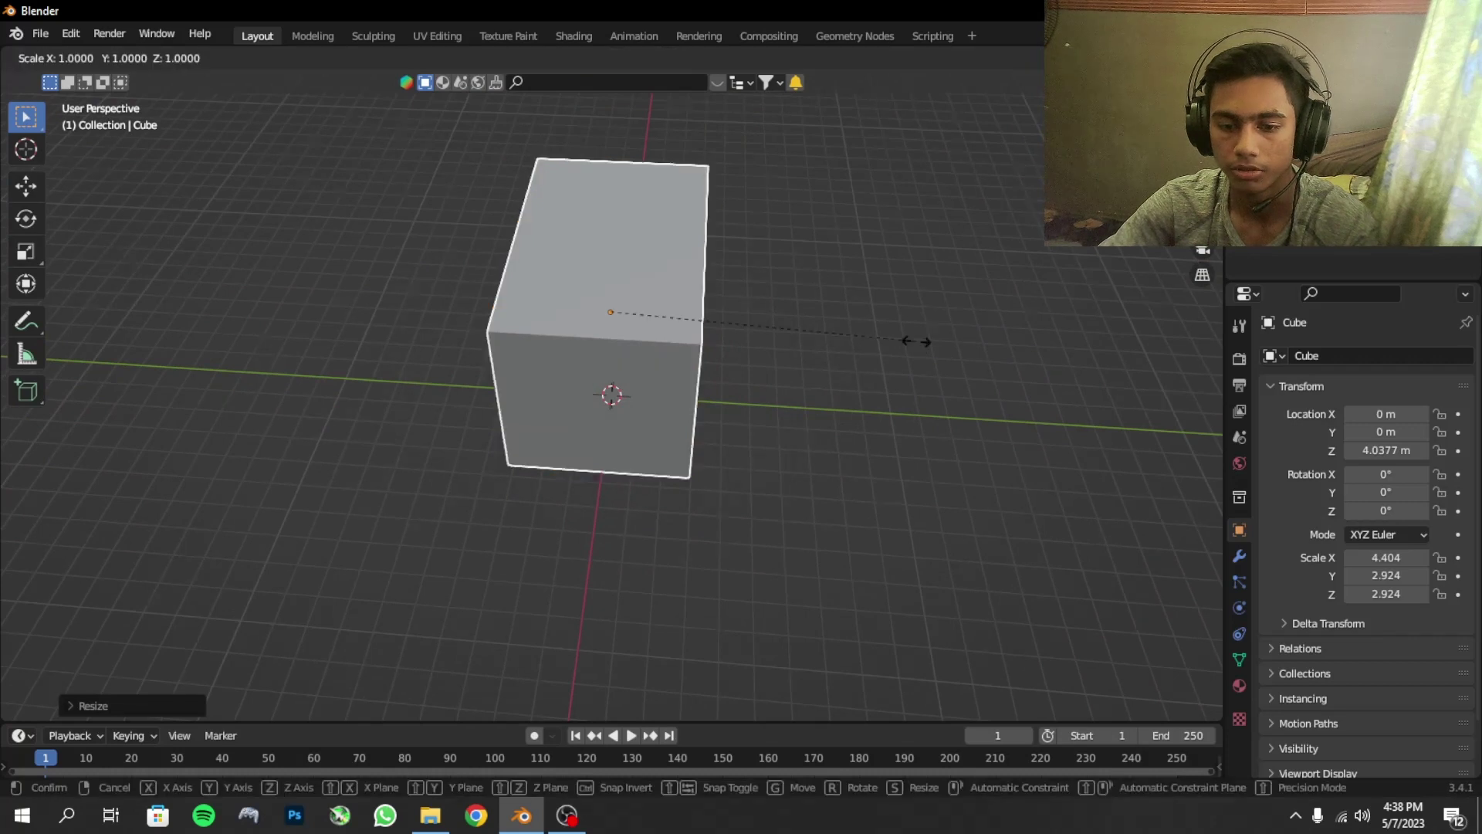
key("y")
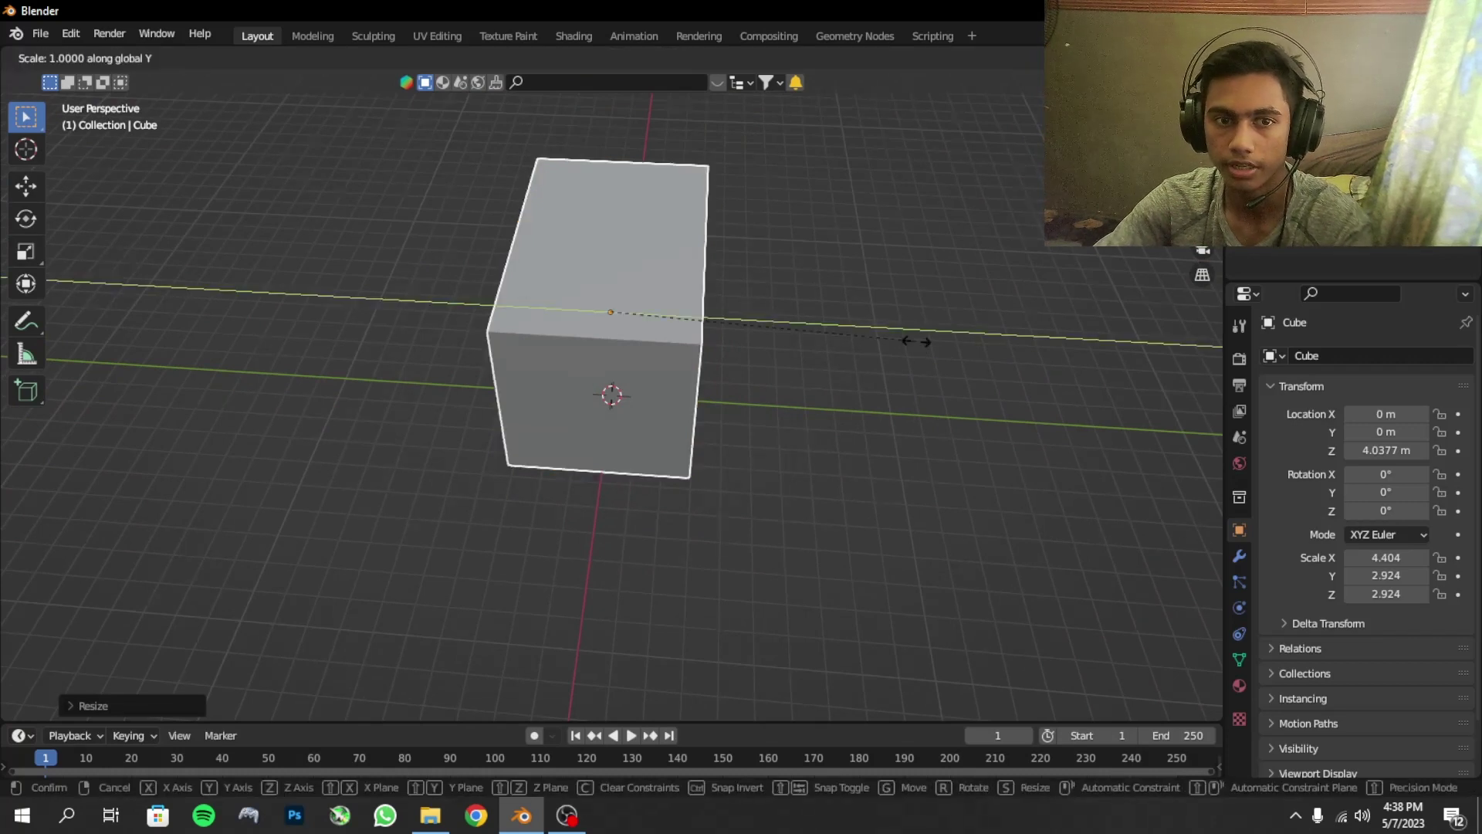
left_click(658, 322)
mouse_move(656, 323)
middle_mouse_down()
mouse_move(765, 274)
mouse_move(833, 278)
mouse_move(791, 280)
mouse_move(826, 229)
mouse_move(809, 234)
middle_mouse_up()
key("s")
key("y")
left_click(838, 280)
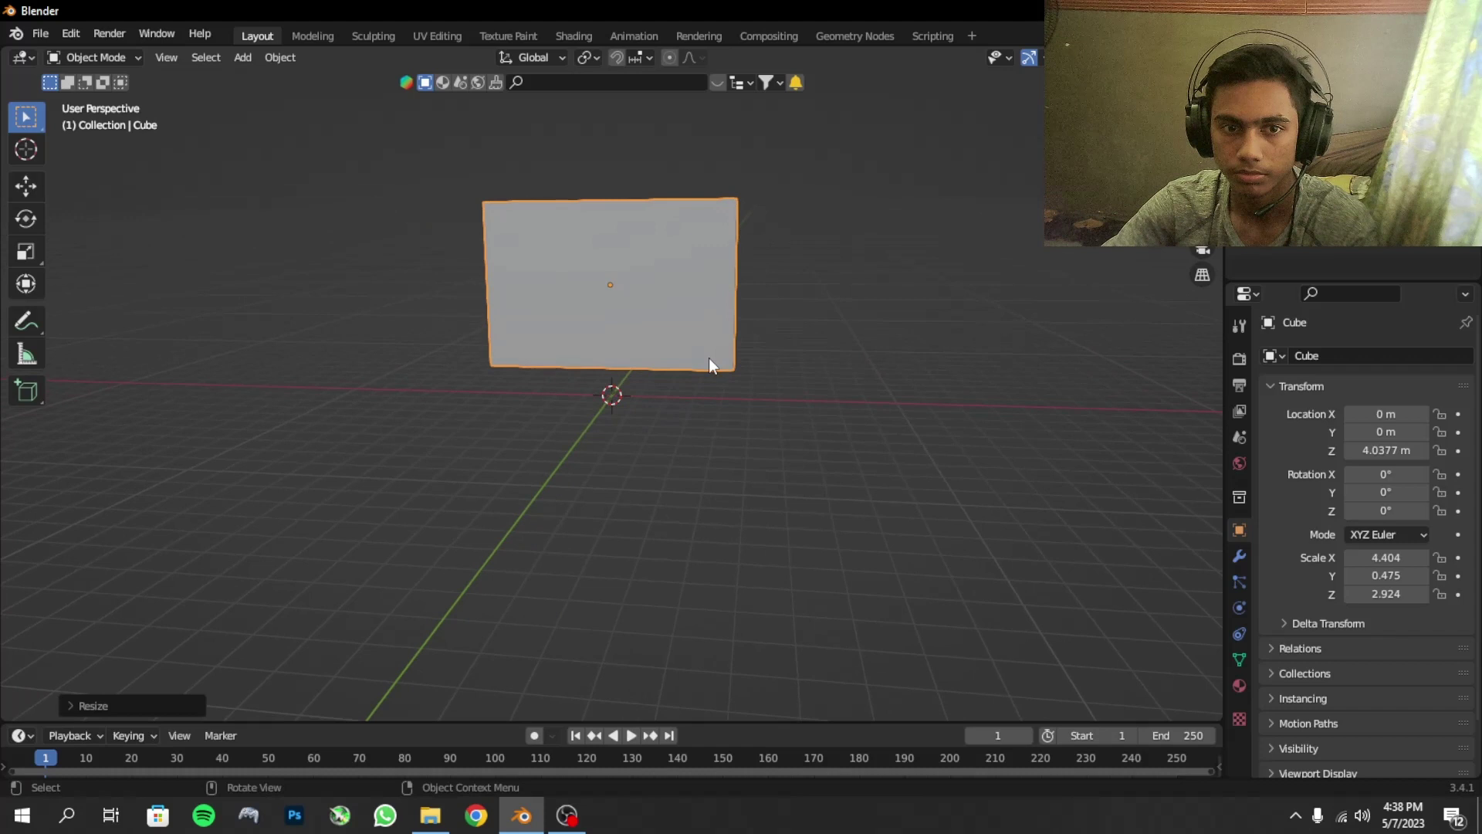
- Add a camera, after deleting an accidentally added speaker
key("shift+a")
left_click(661, 657)
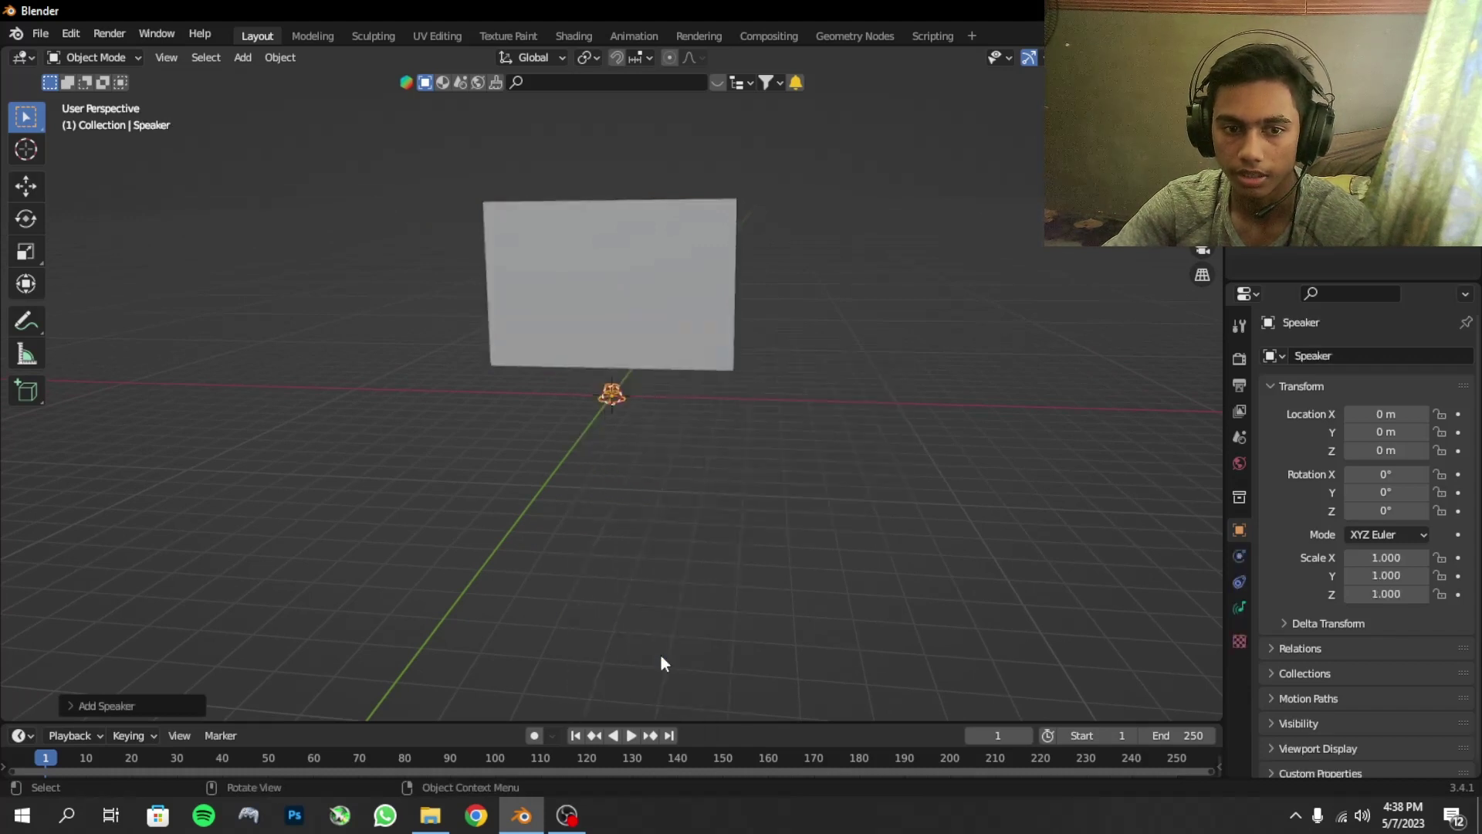
key("Delete")
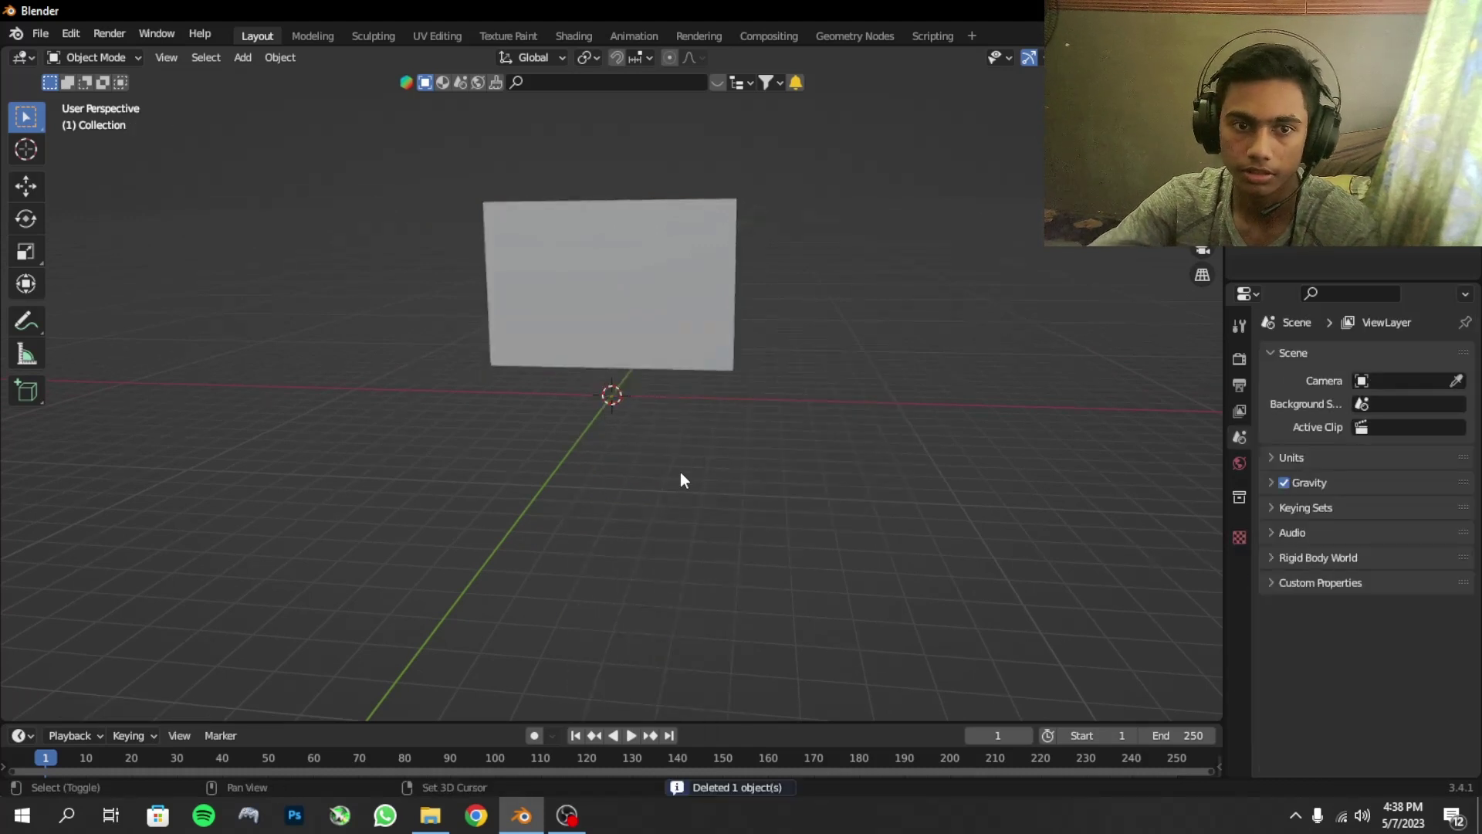
key("shift+a")
left_click(670, 446)
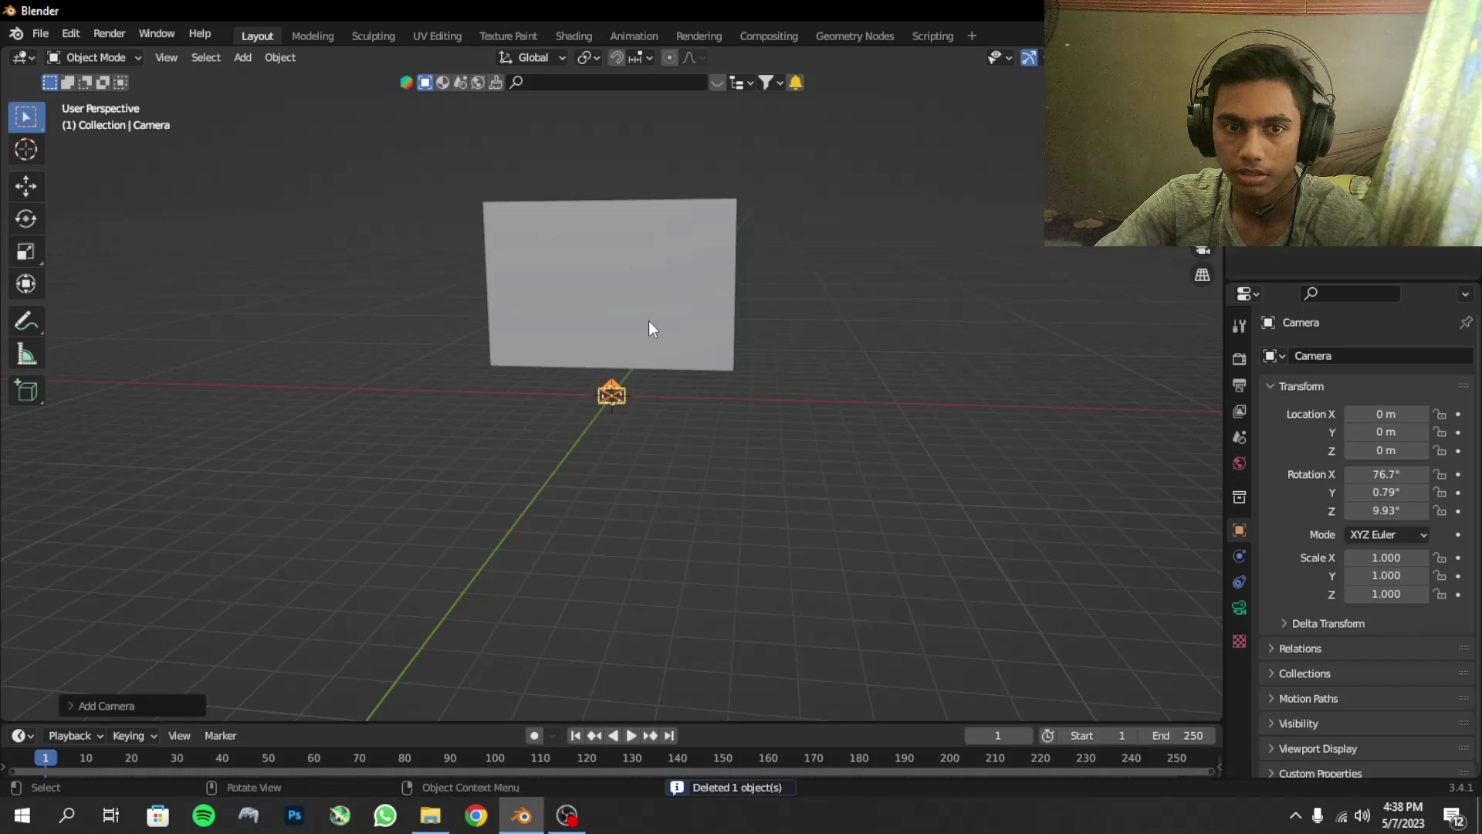
- Switch to front view, zoom and centre, then align the camera to the view
key("grave")
left_click(558, 253)
scroll(657, 261, "up", 2)
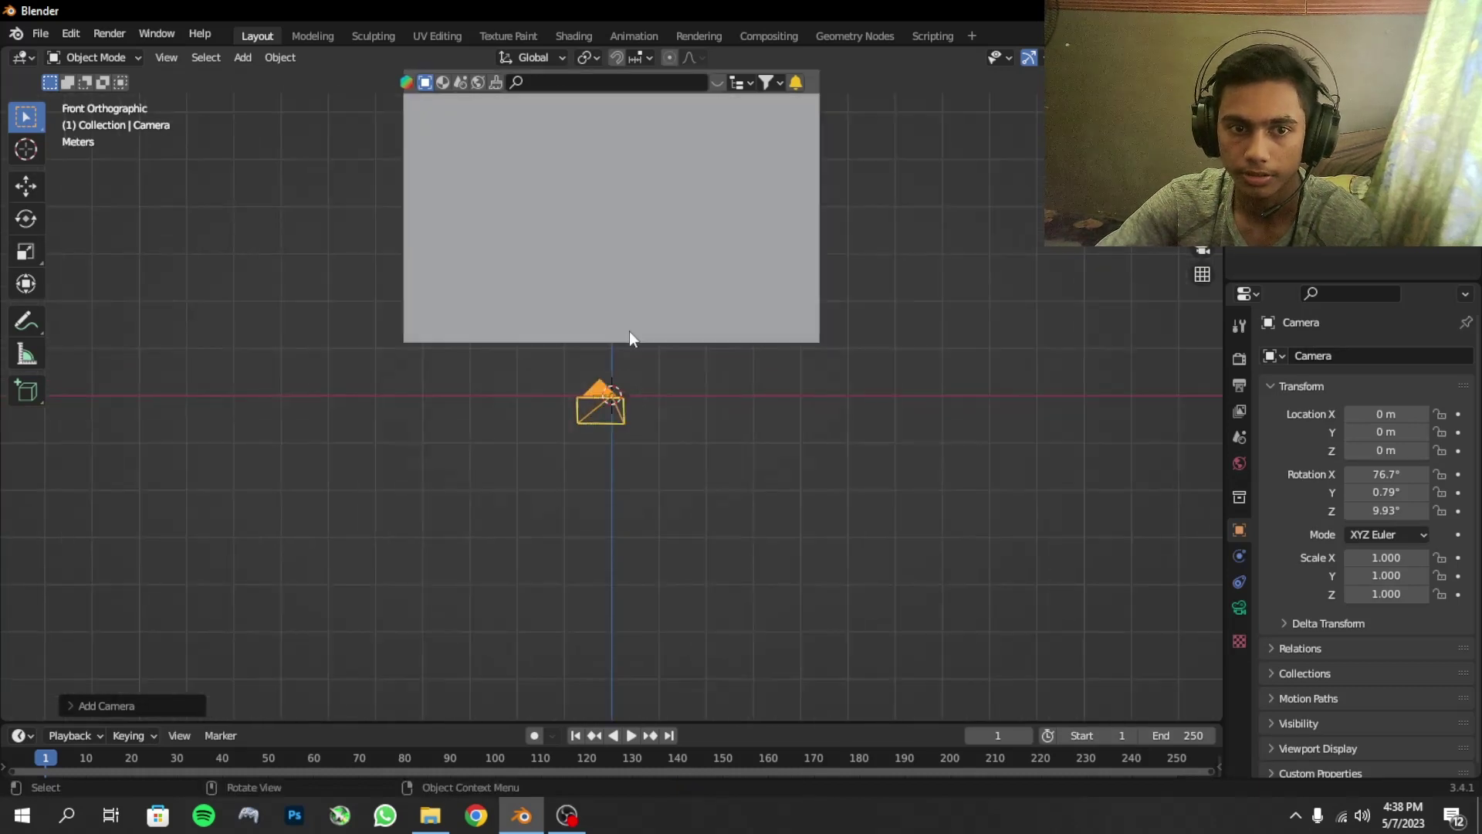
scroll(628, 331, "up", 1)
scroll(617, 304, "up", 2)
middle_click_drag(696, 531, 652, 538, "shift")
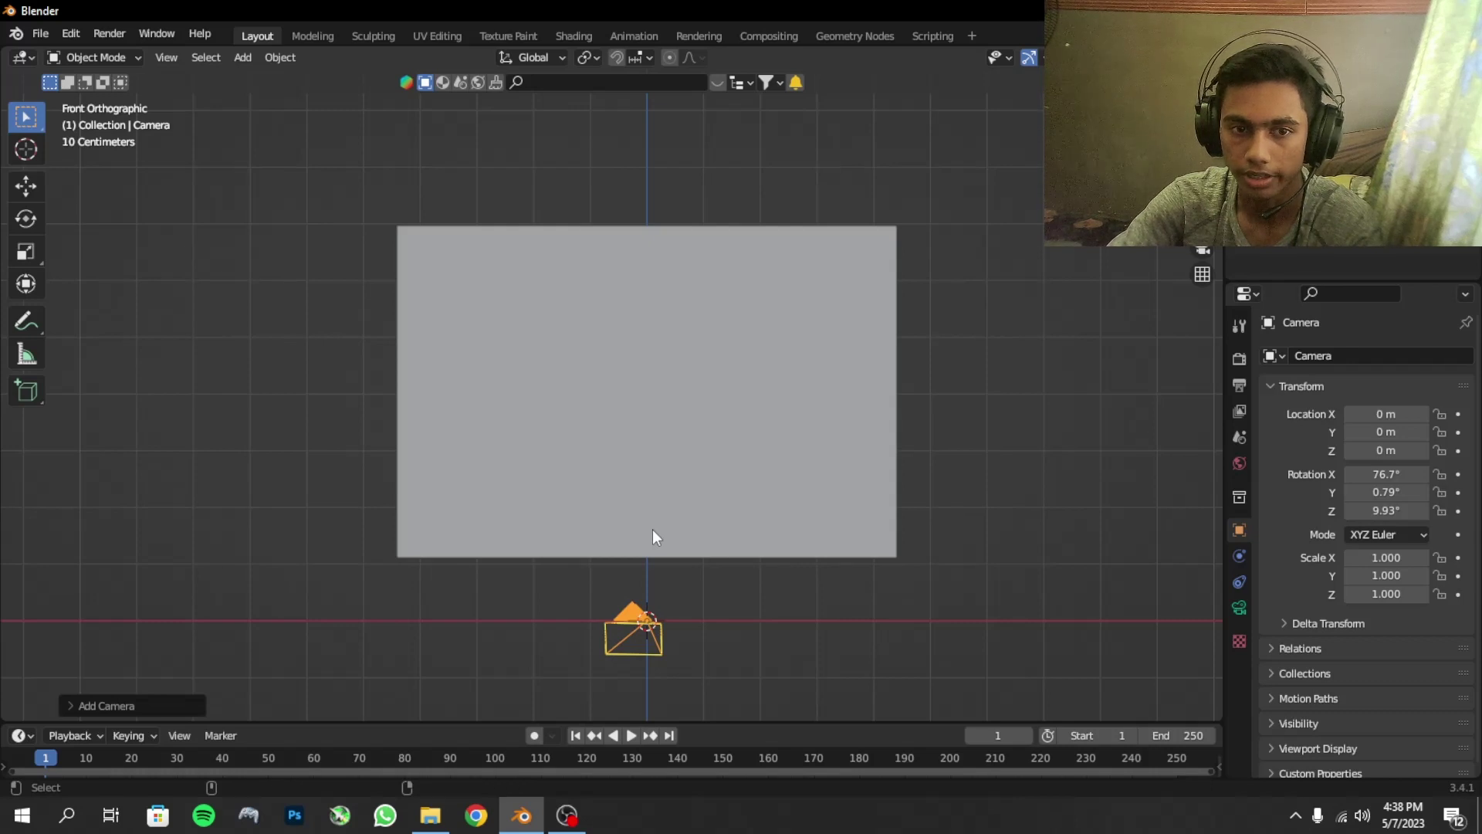
key("ctrl+alt+KP_0")
- Reposition the camera and pull it back along its depth axis
key("g")
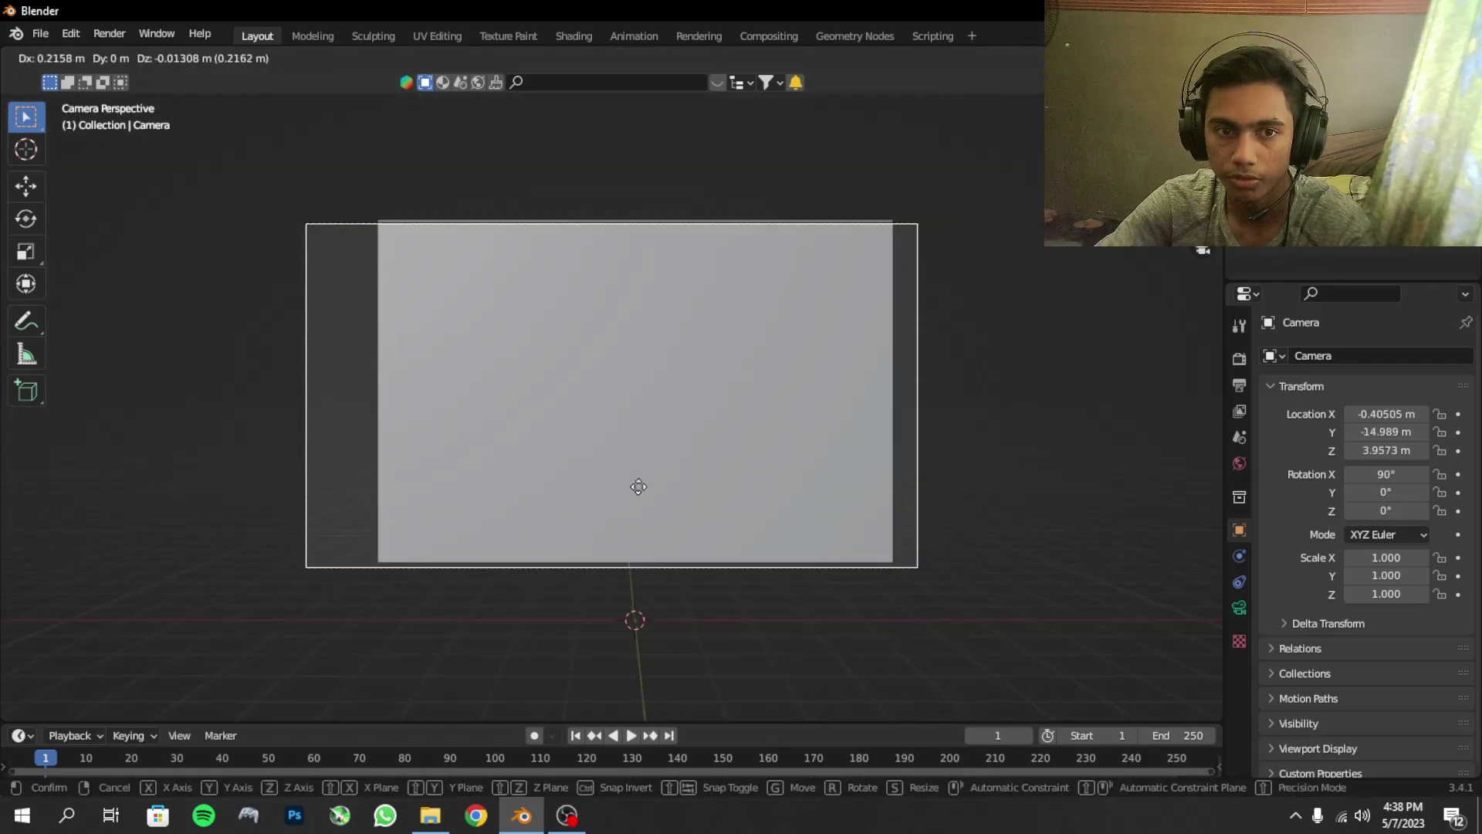
left_click(682, 484)
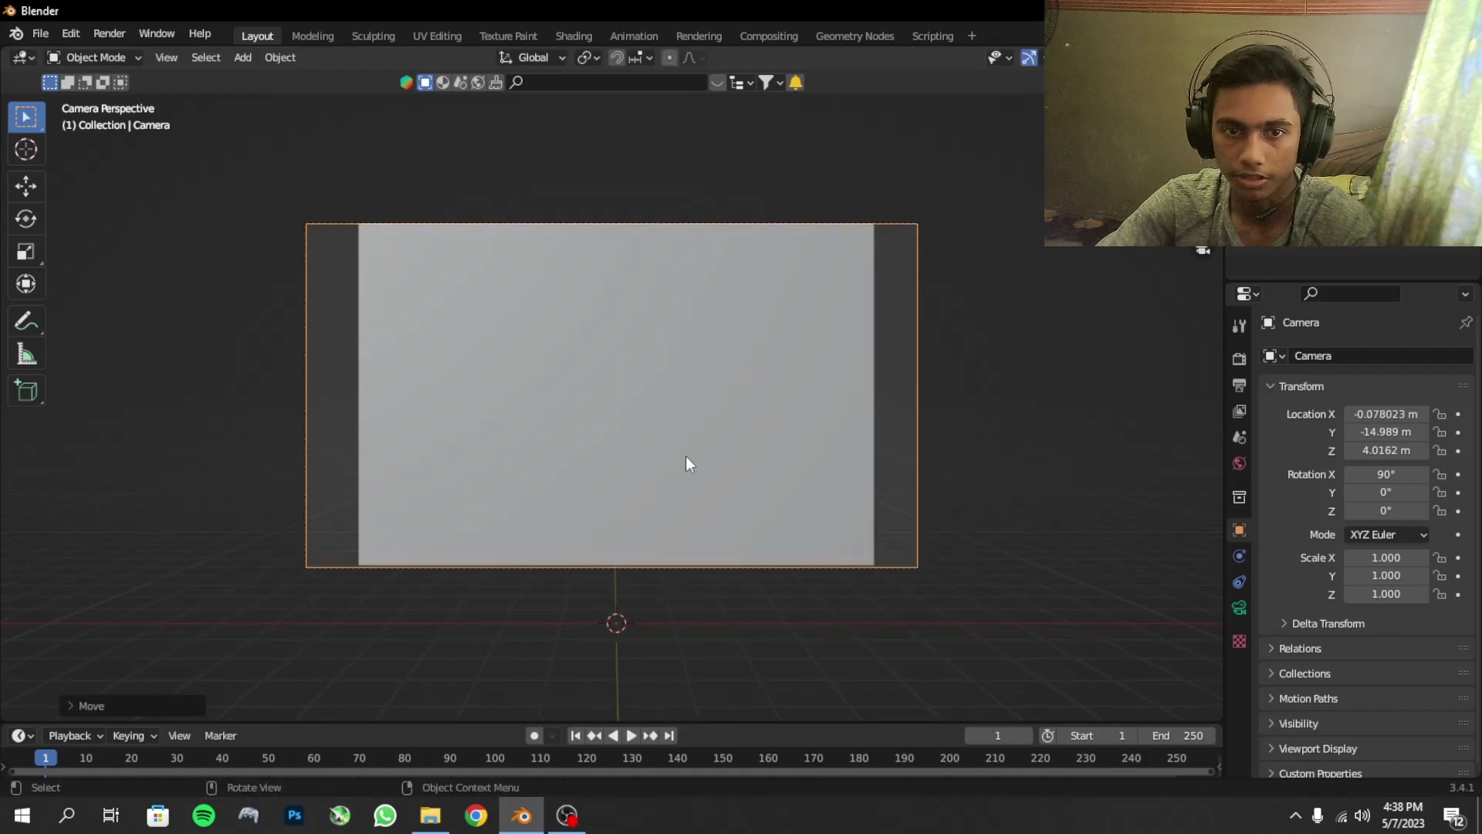
key("g")
key("z")
key("z")
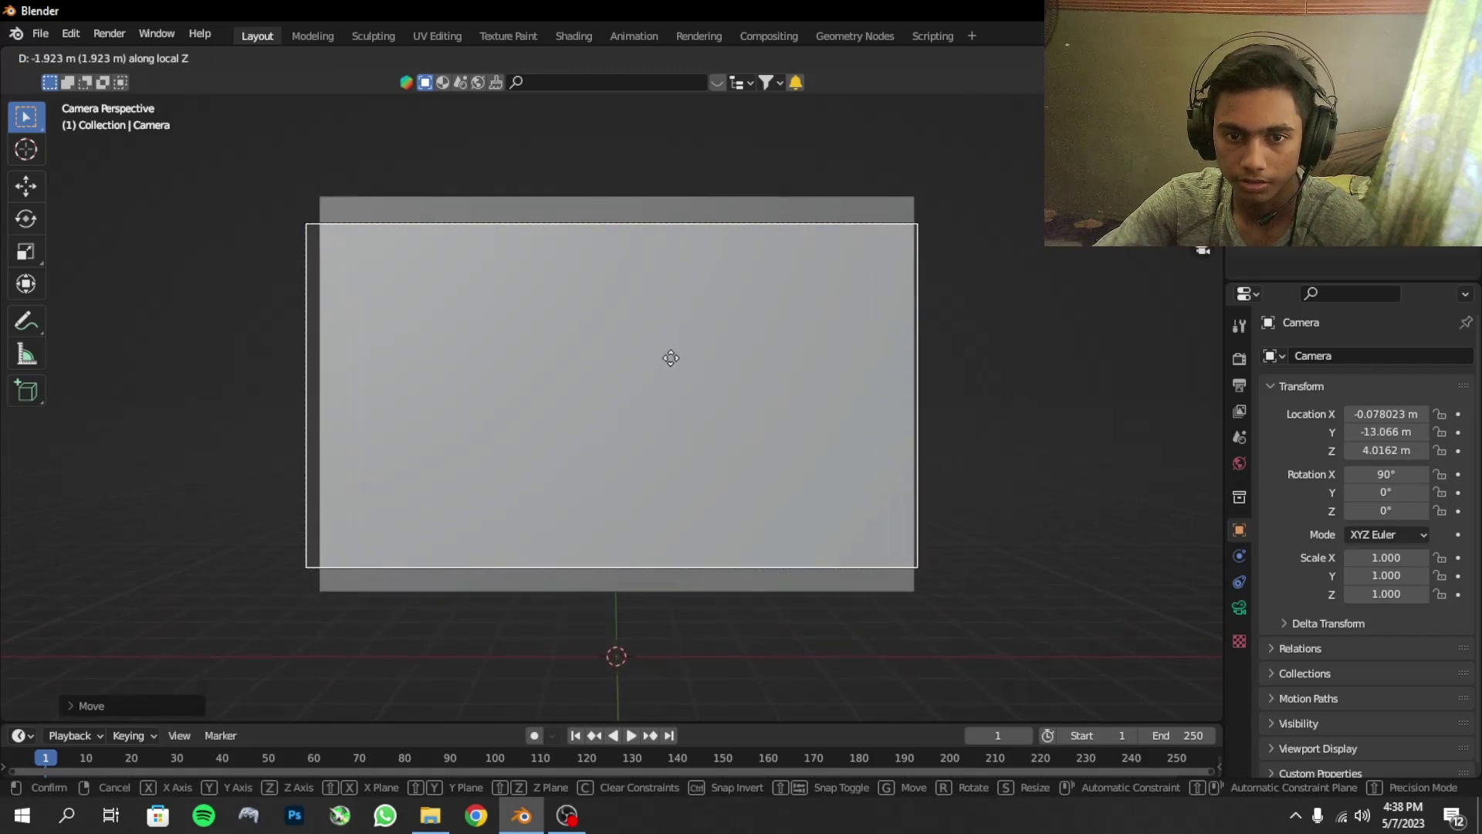
key("z")
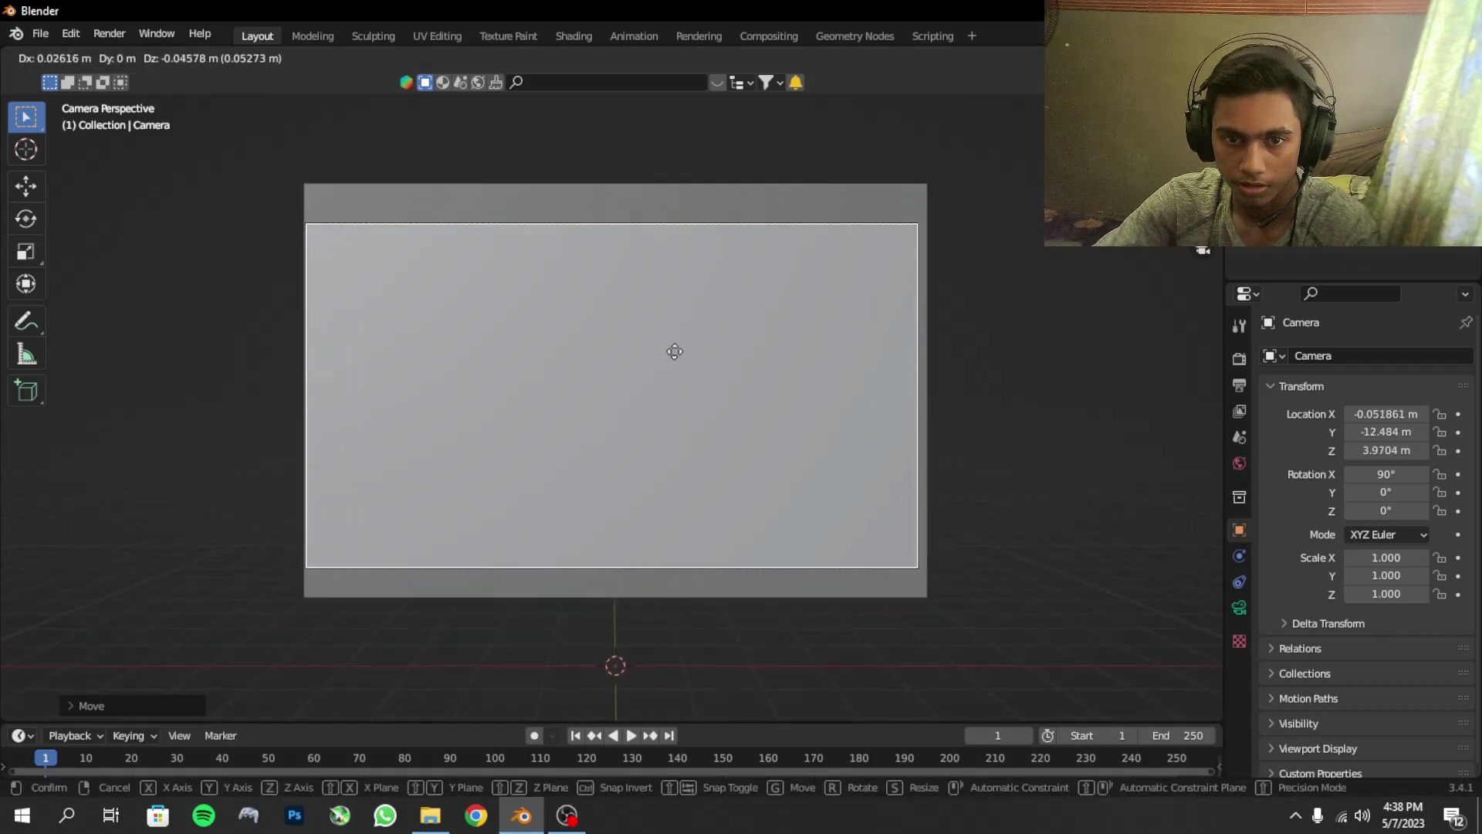
left_click(684, 407)
key("g")
key("z")
key("z")
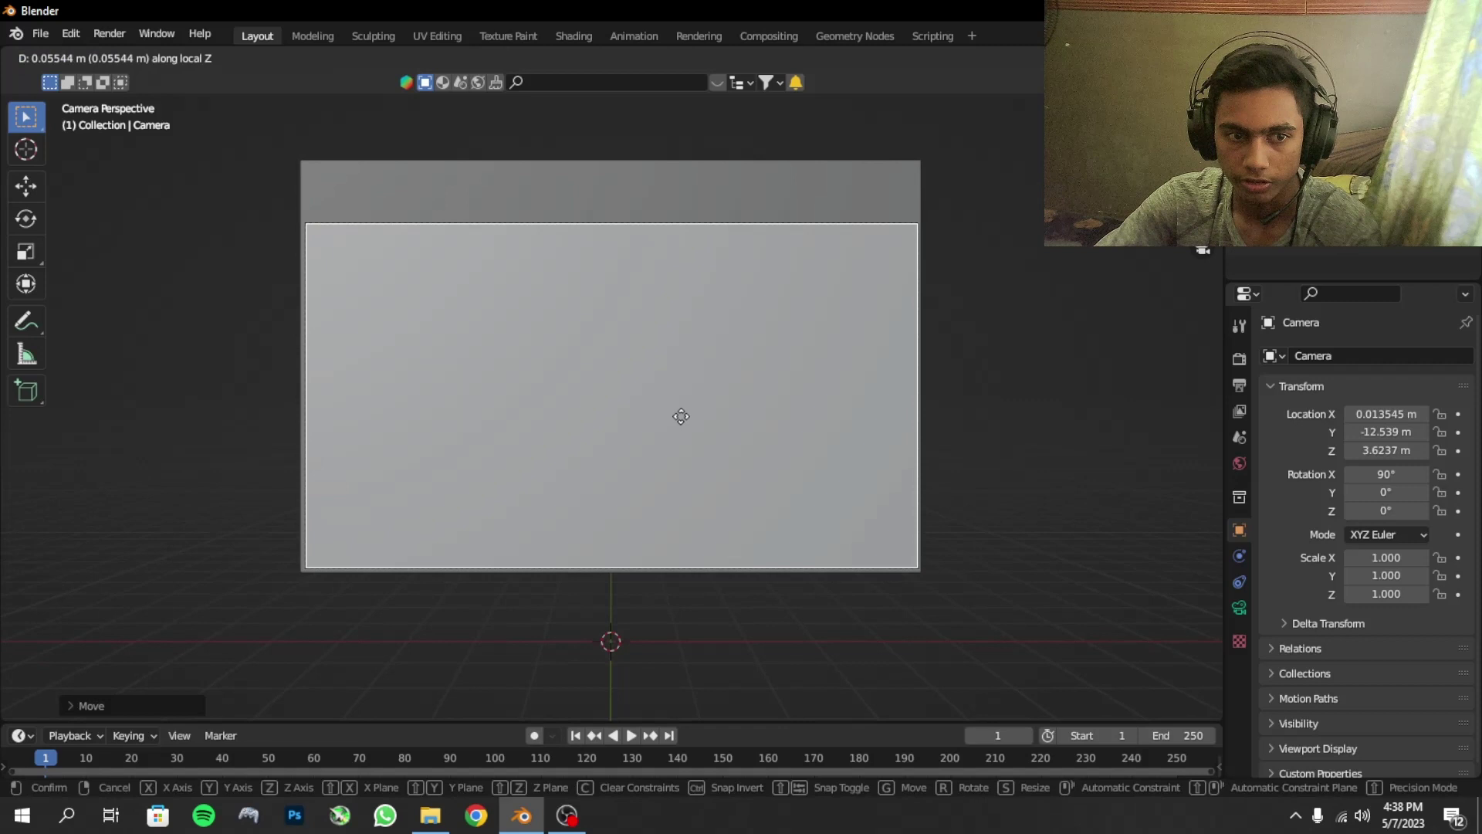
left_click(681, 430)
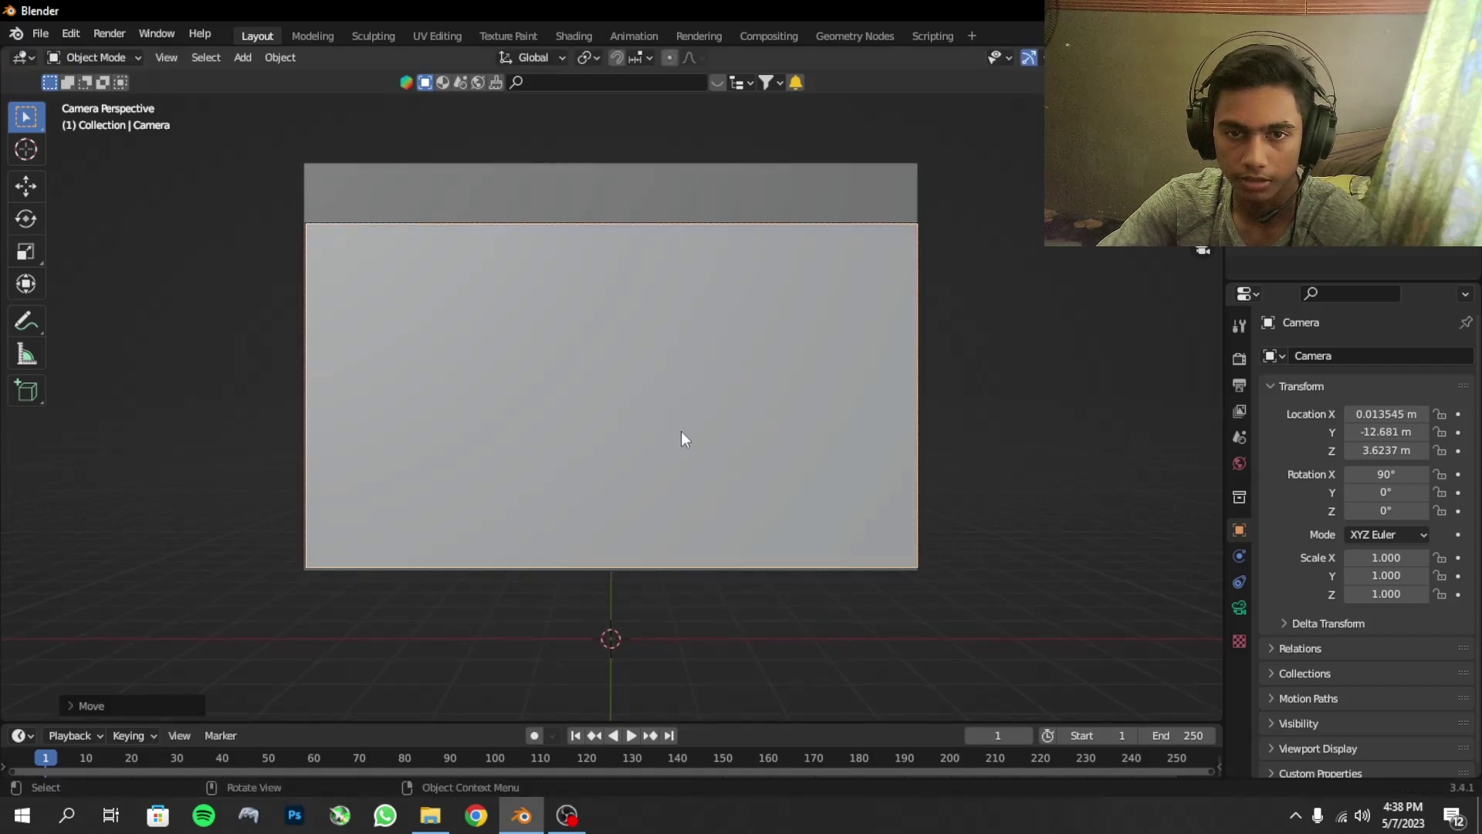
- Adjust the camera height and re-centre the wall in the camera view
key("g")
key("z")
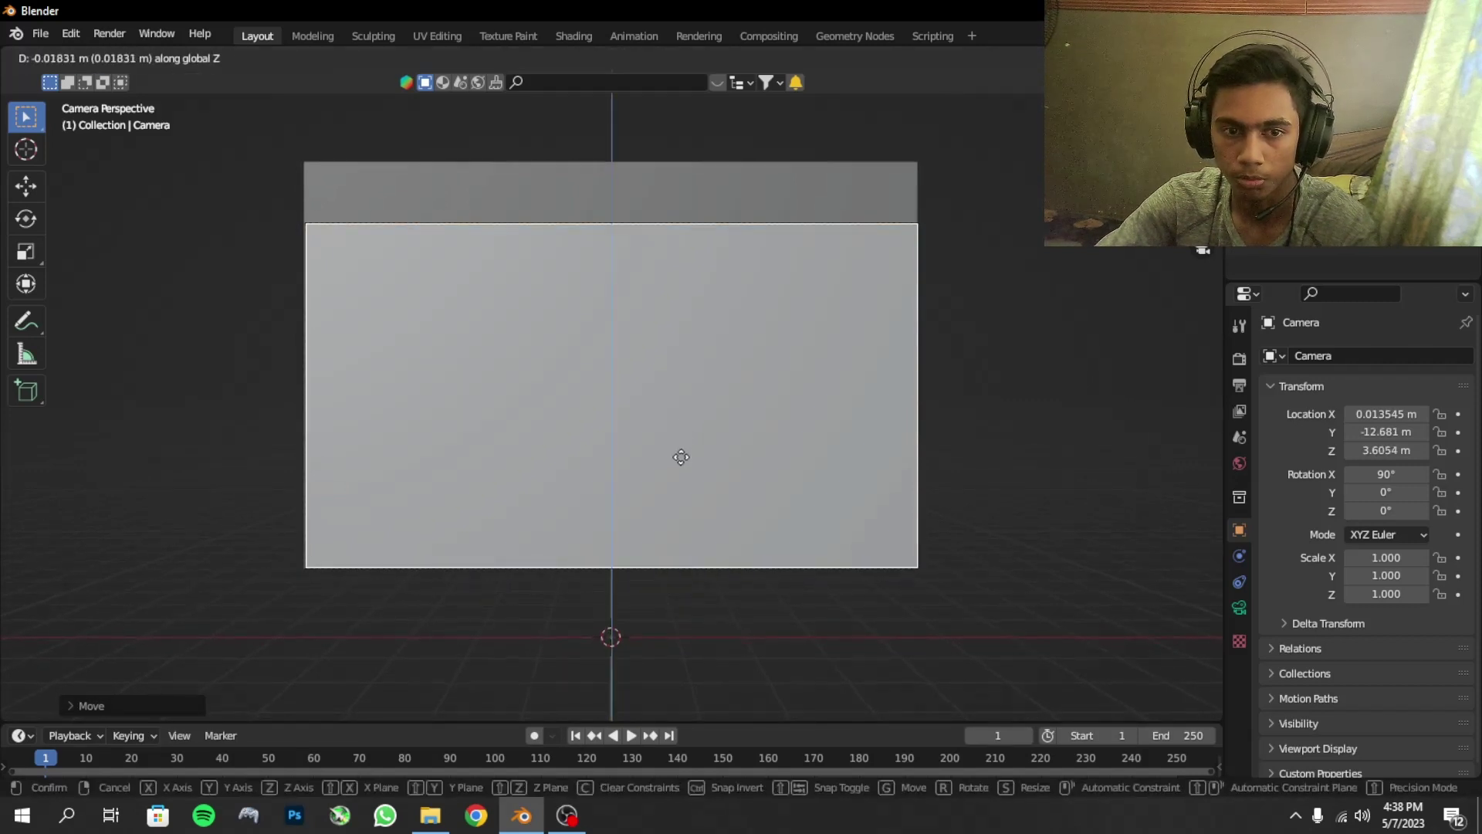
left_click(679, 469)
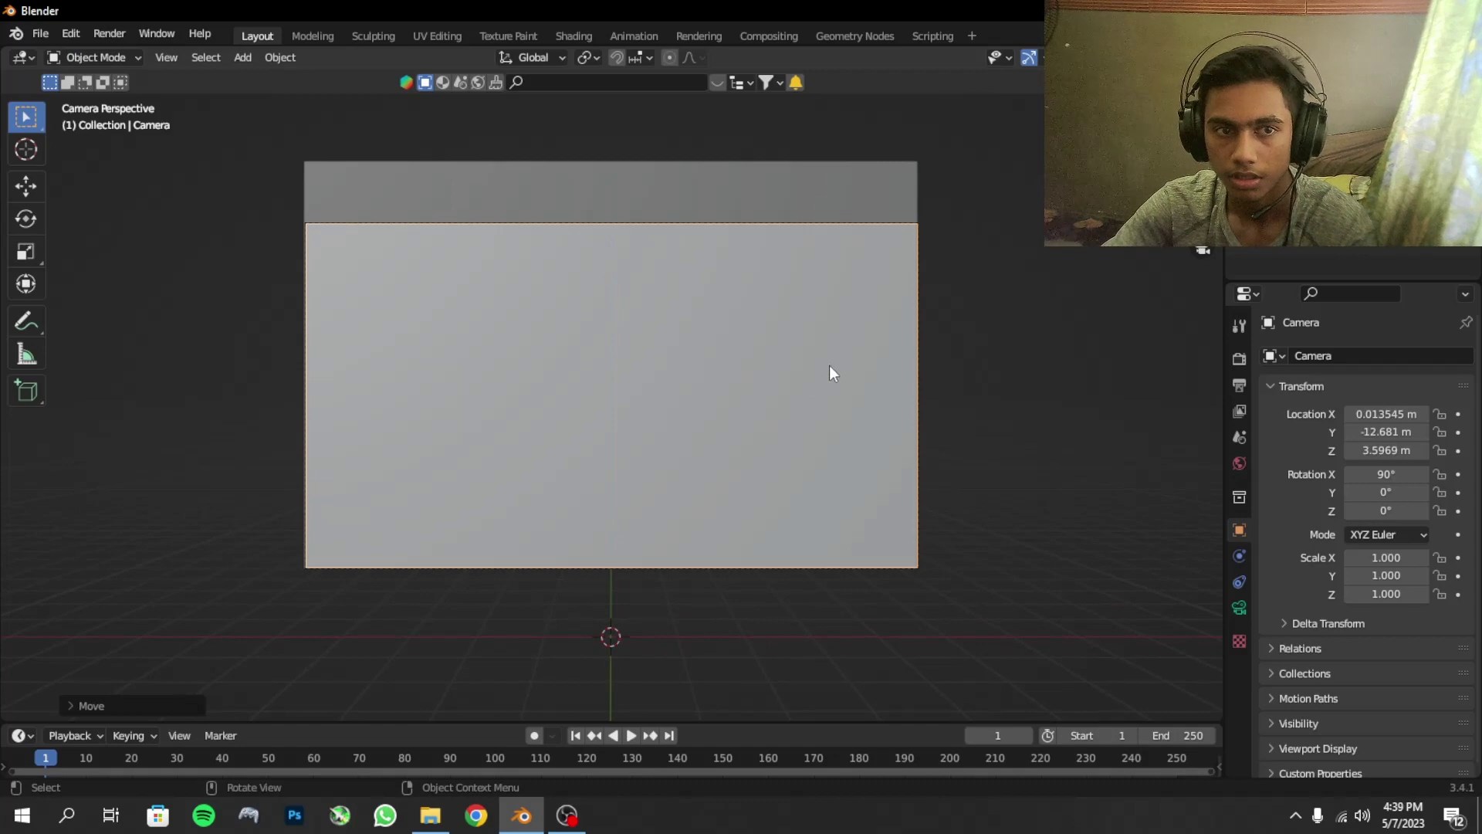
mouse_move(676, 259)
middle_mouse_down()
mouse_move(443, 350)
mouse_move(637, 332)
mouse_move(515, 357)
middle_mouse_up()
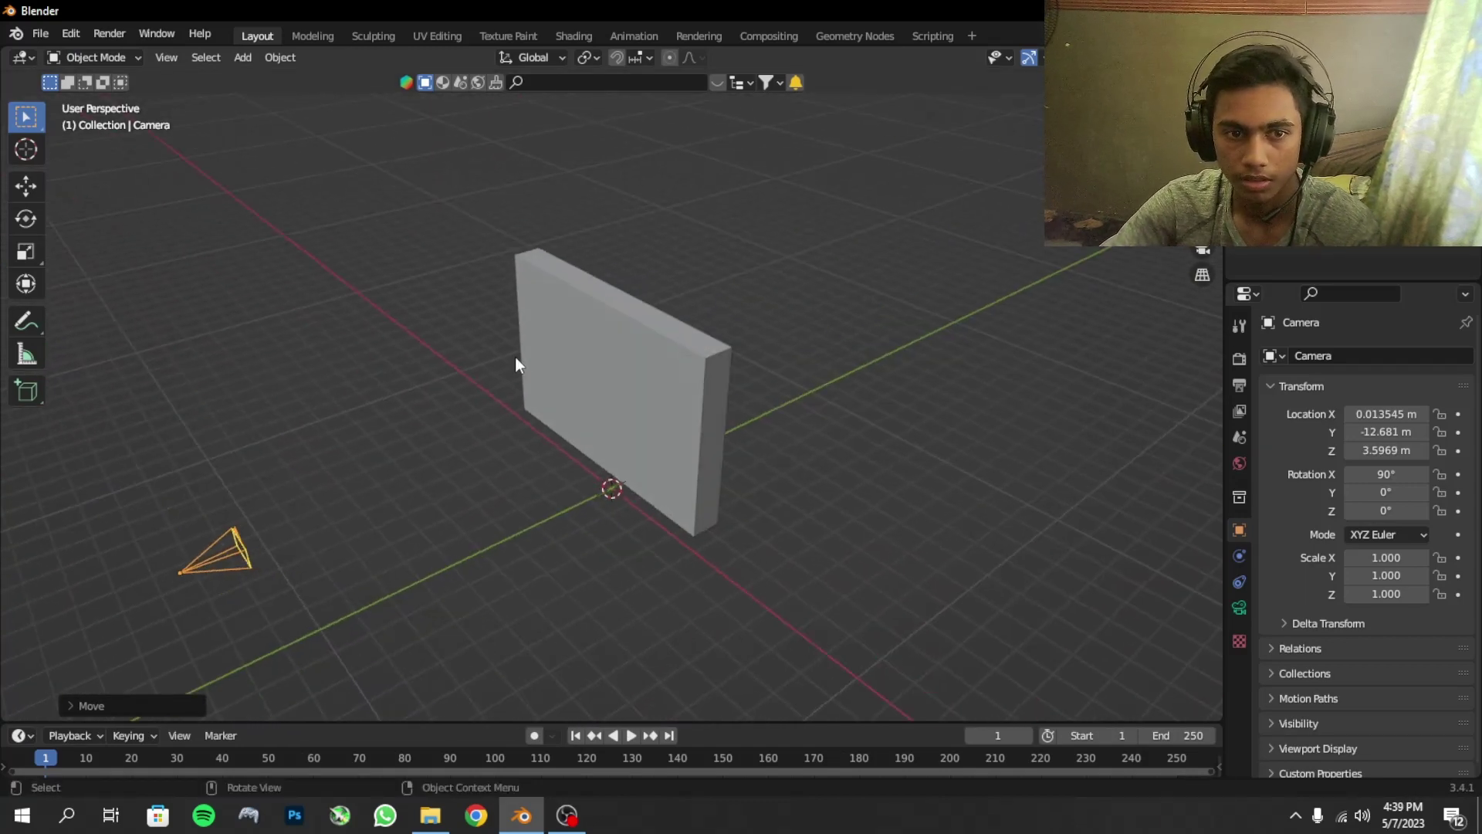
key("KP_0")
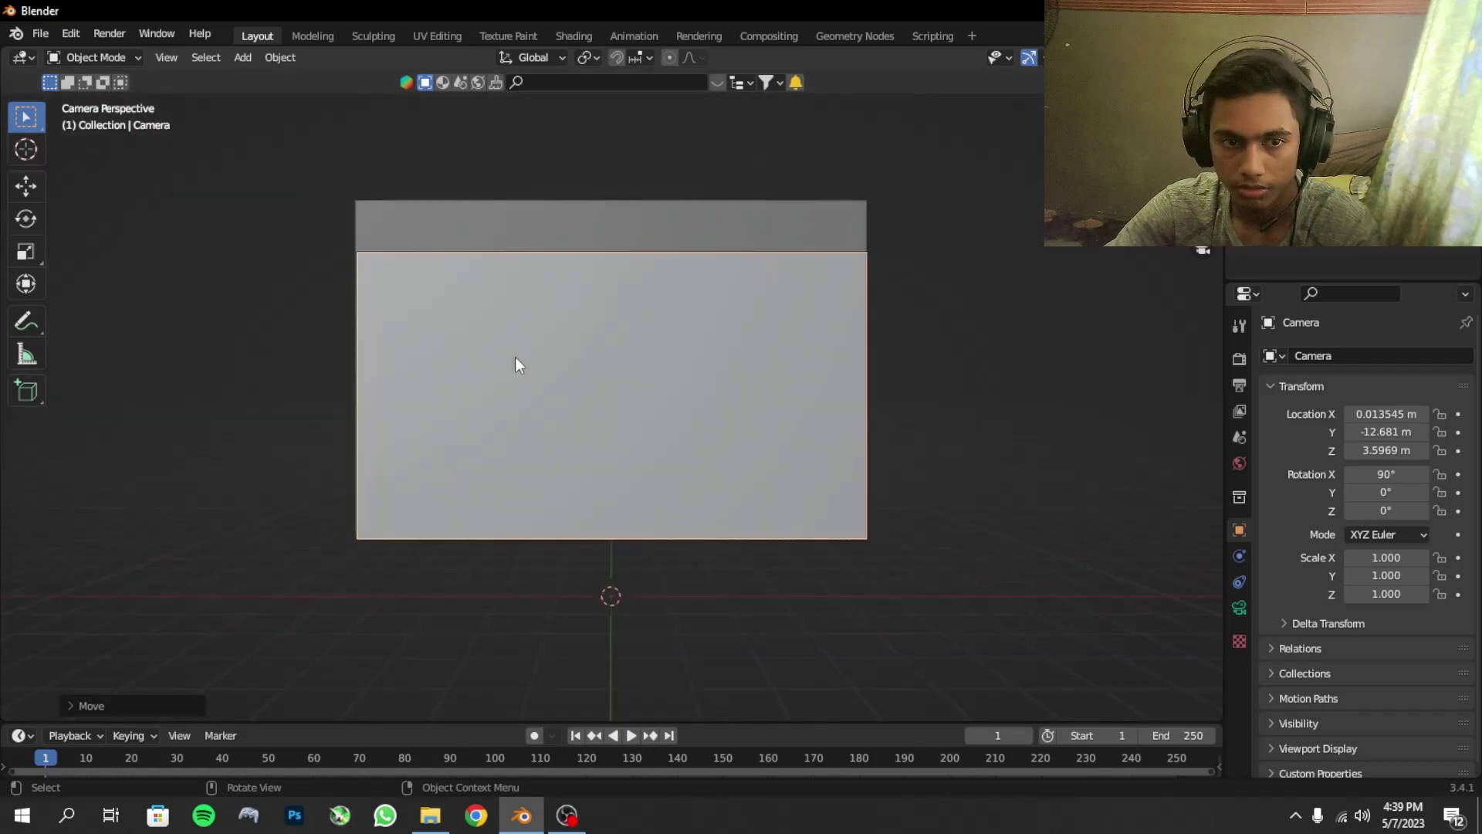
middle_click_drag(638, 244, 540, 401, "shift")
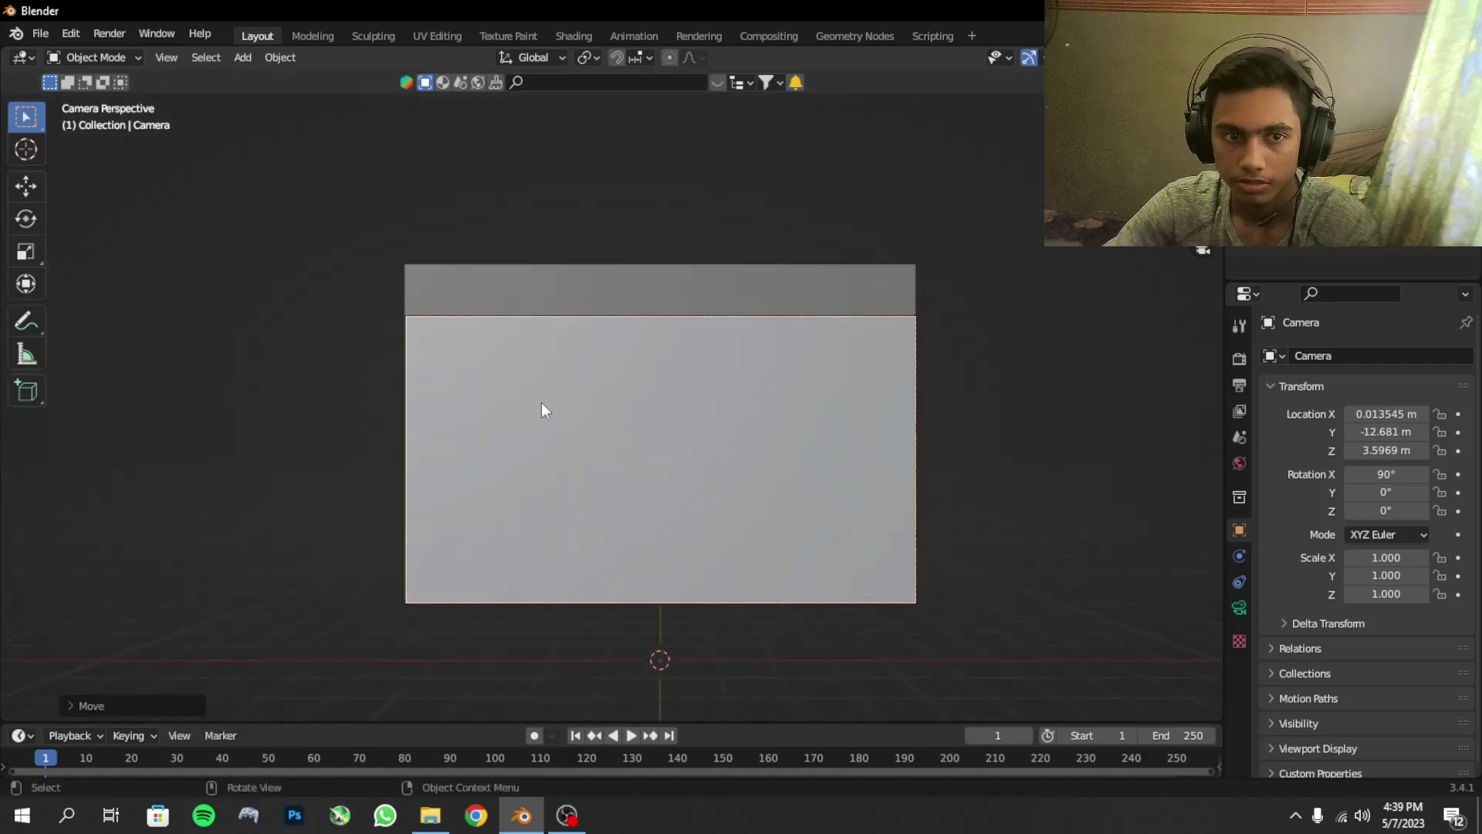
- Add a smooth-shaded UV sphere and raise it toward the top of the box
key("shift+a")
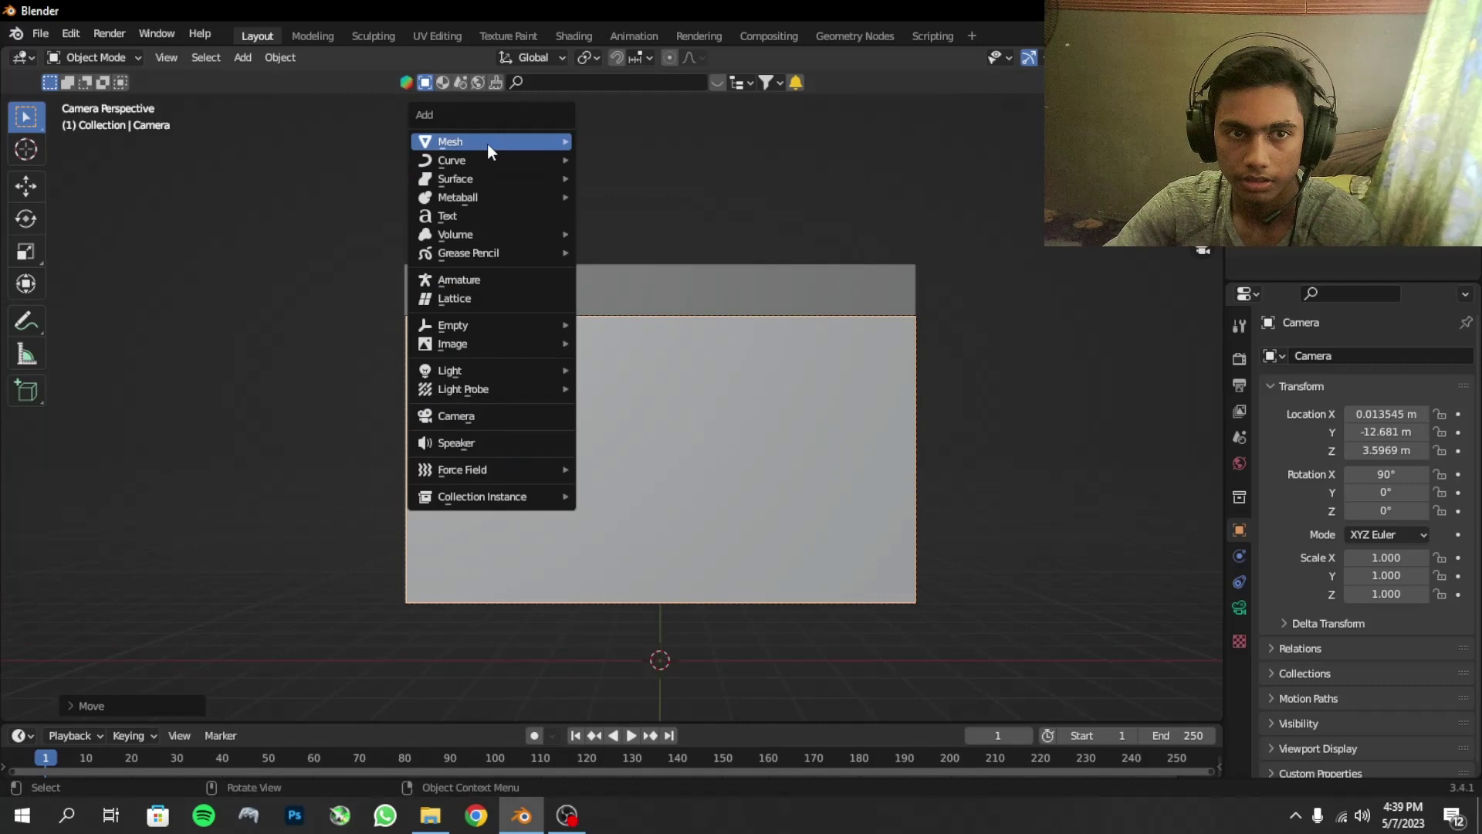
mouse_move(493, 141)
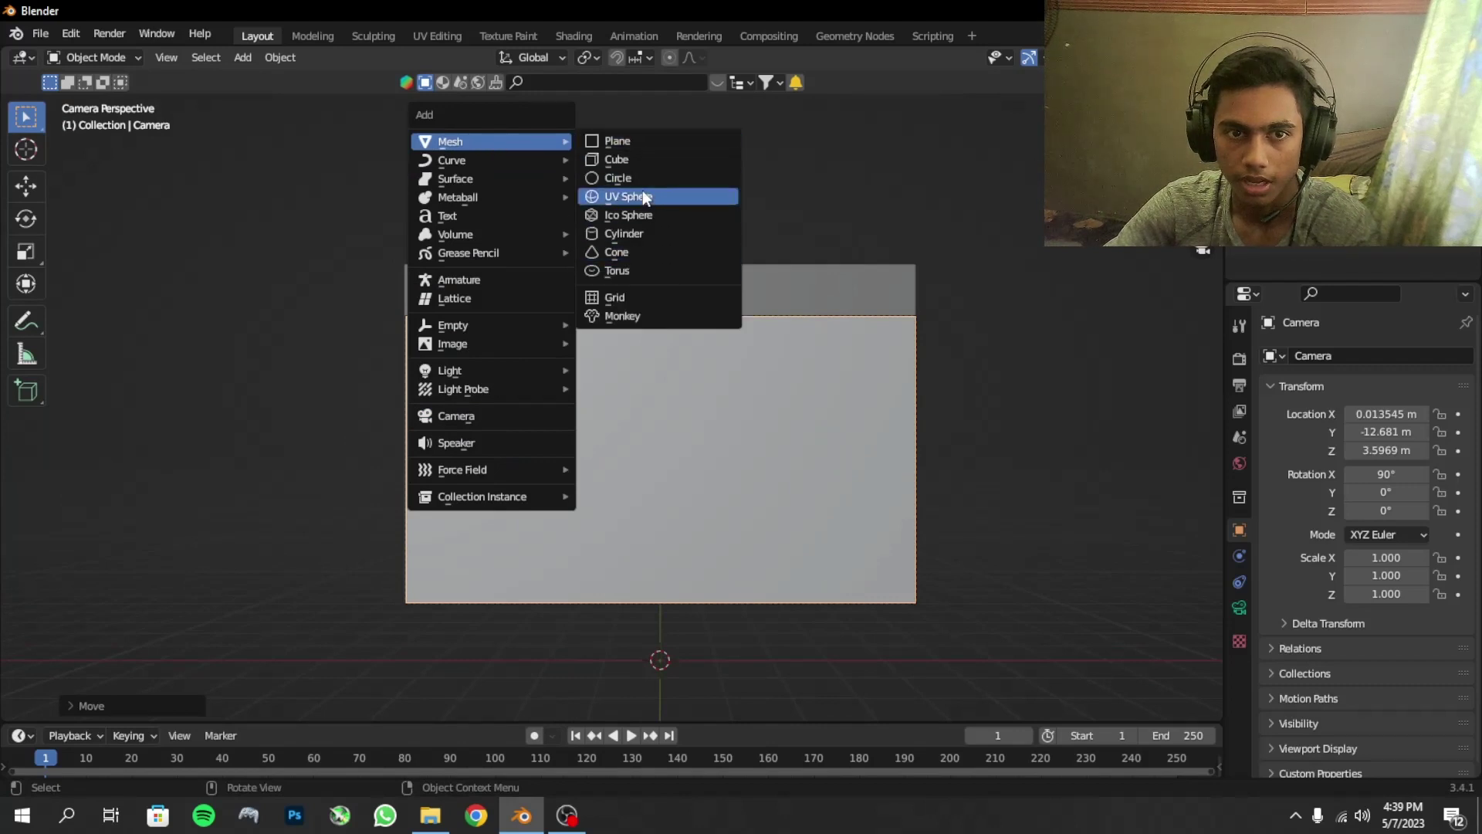
left_click(647, 198)
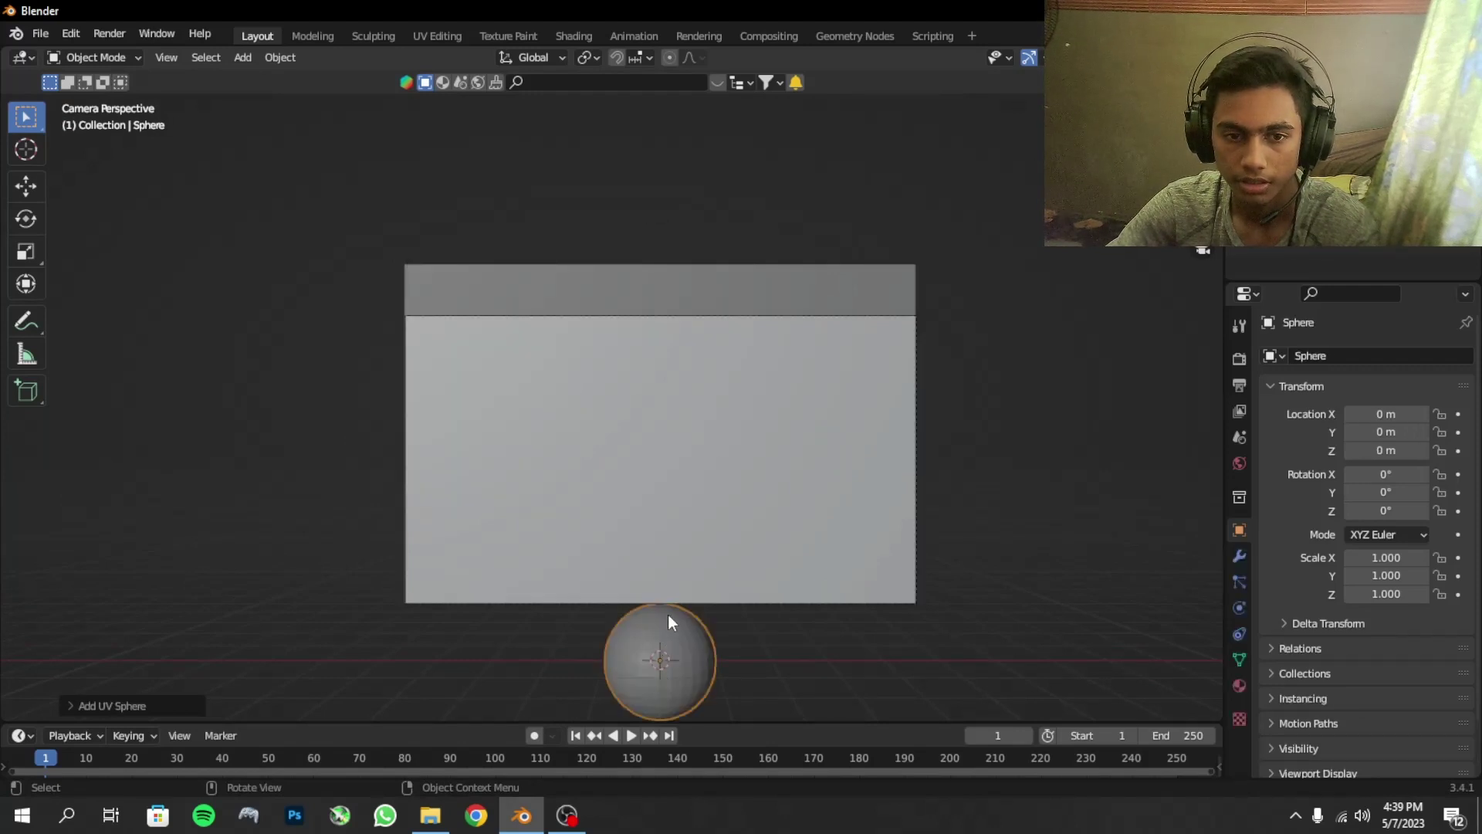
right_click(666, 646)
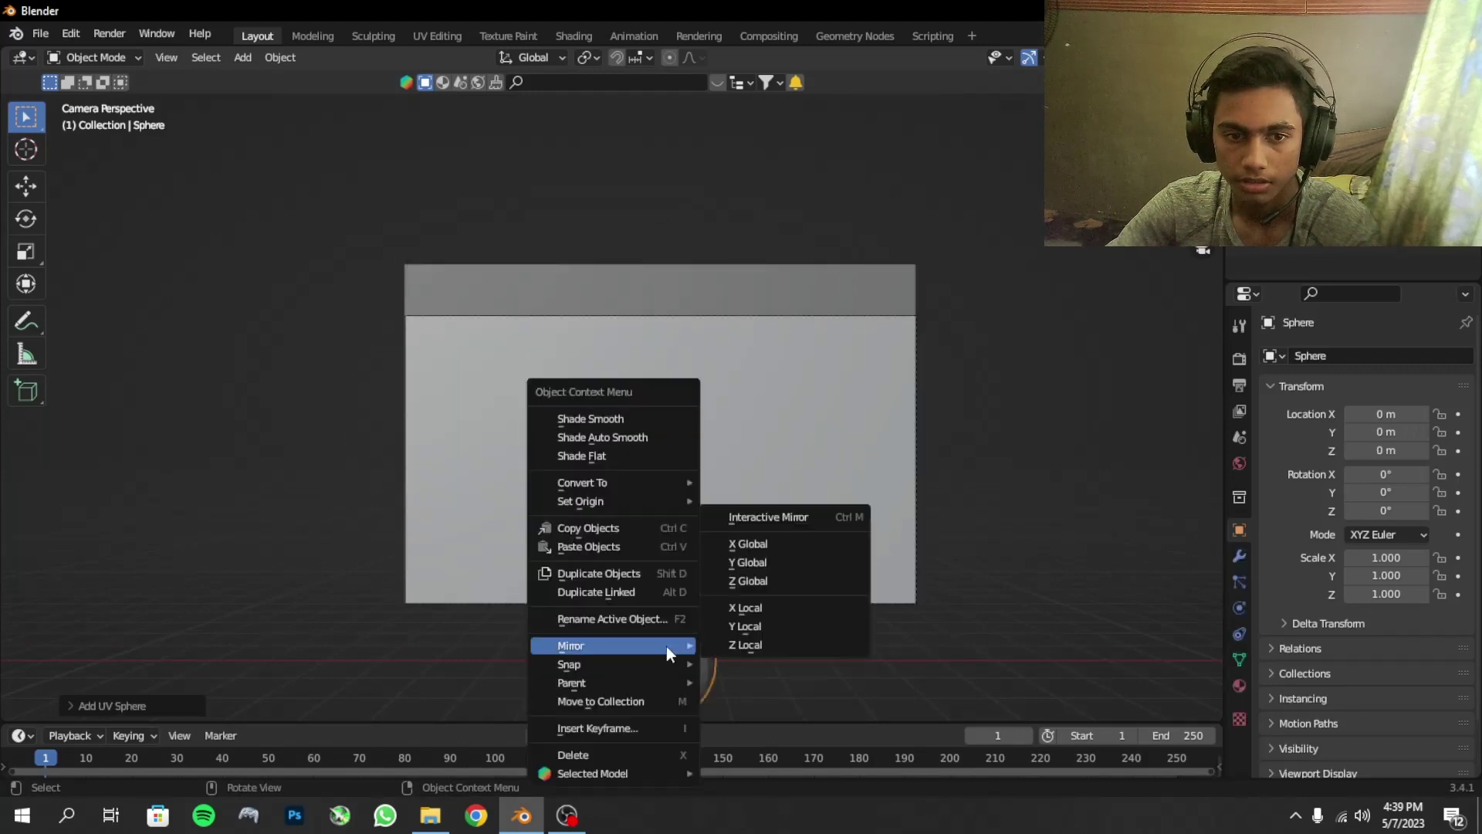
left_click(613, 418)
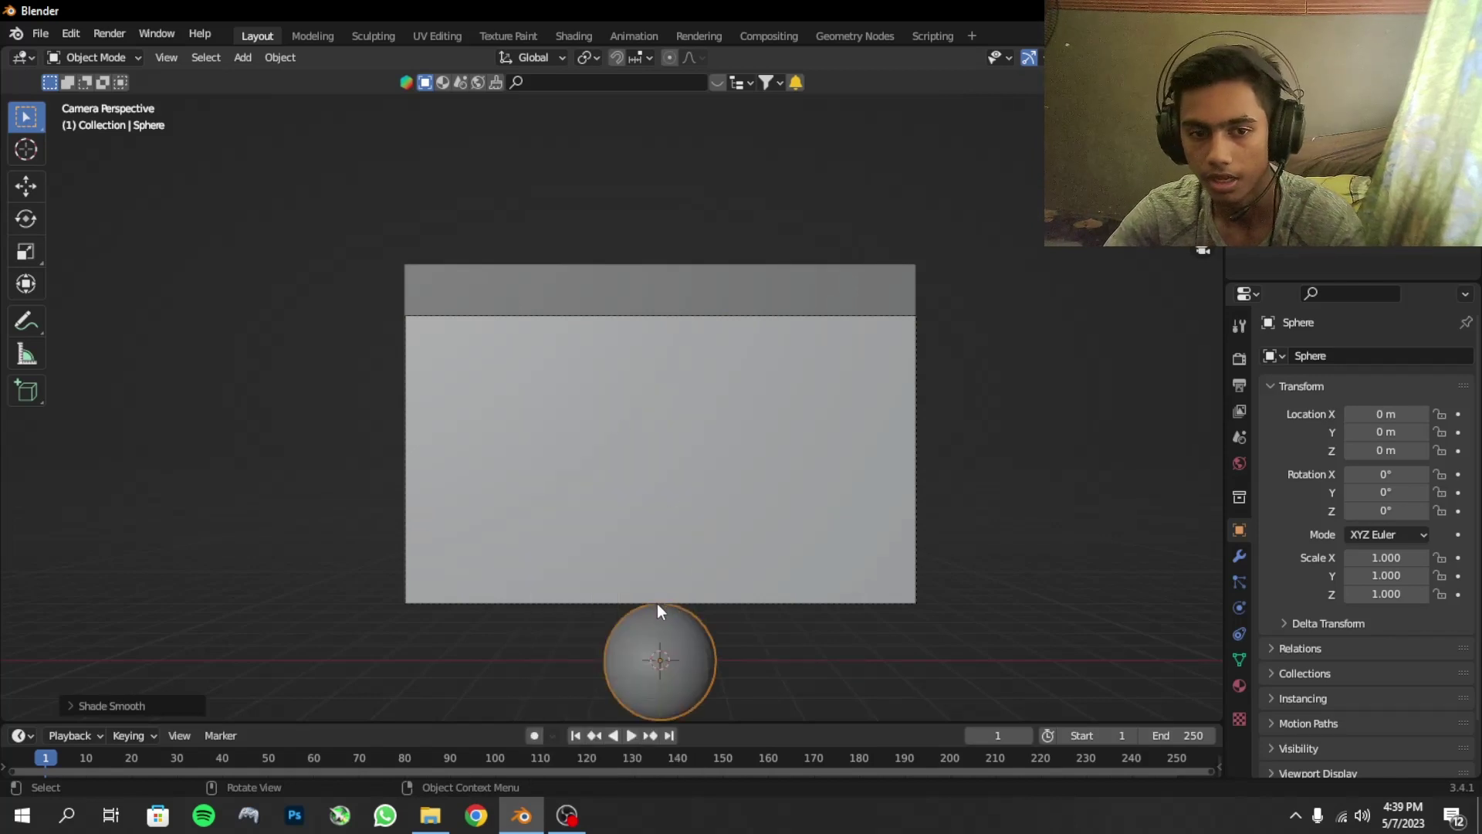
key("g")
key("z")
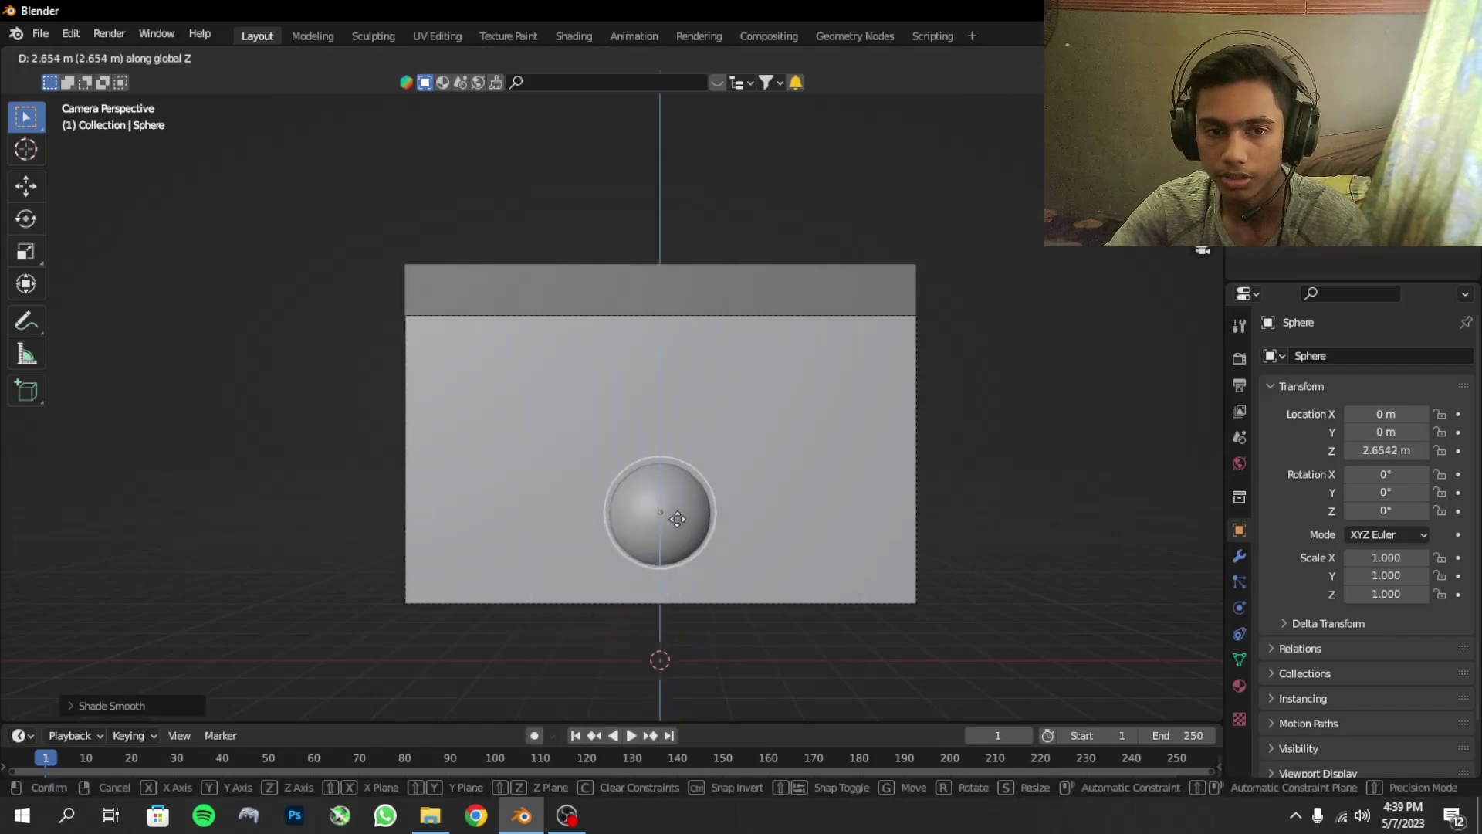
left_click(721, 342)
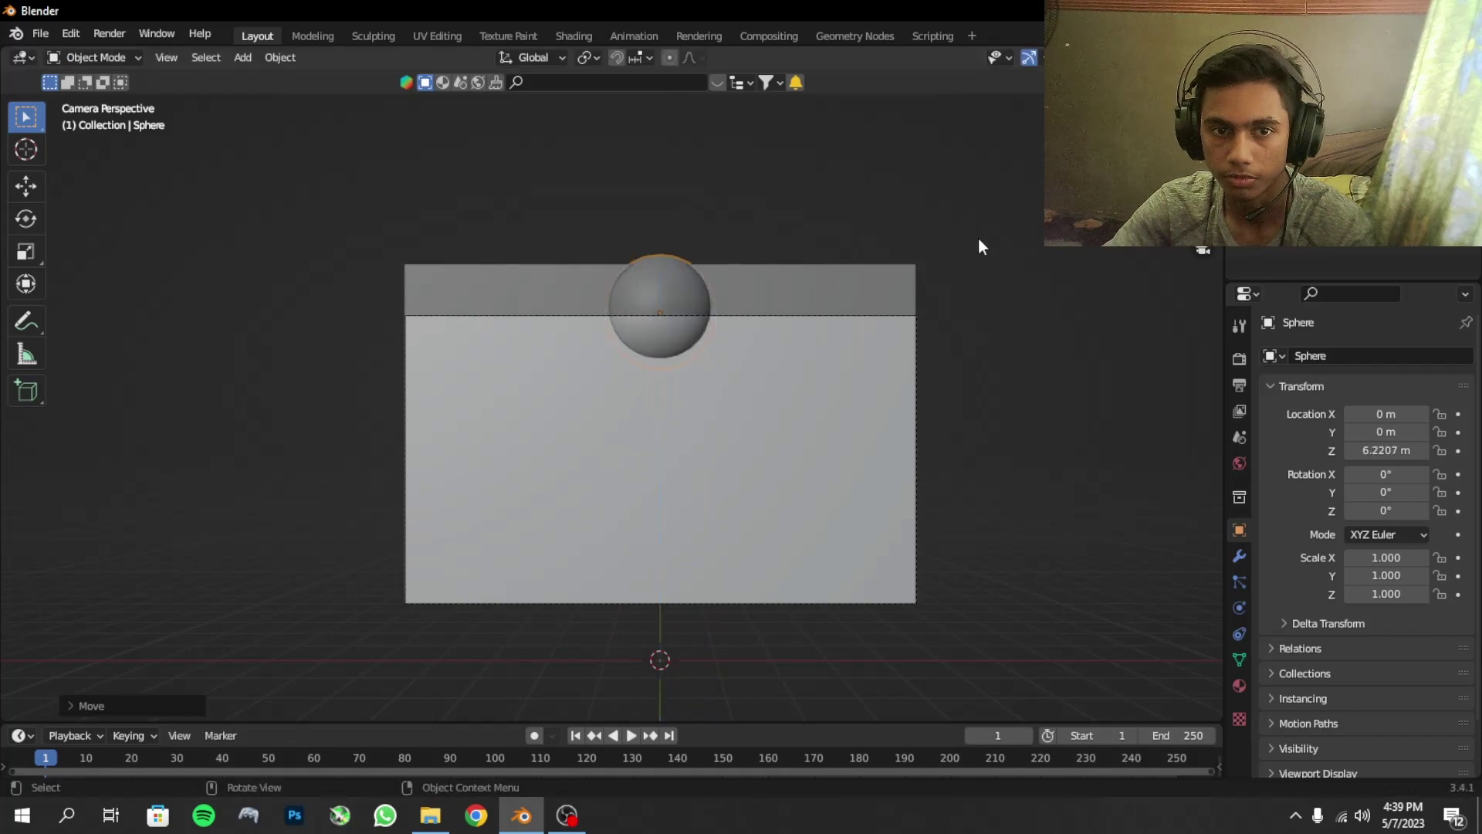
- Scale the sphere down to a small ball of about 0.33
key("s")
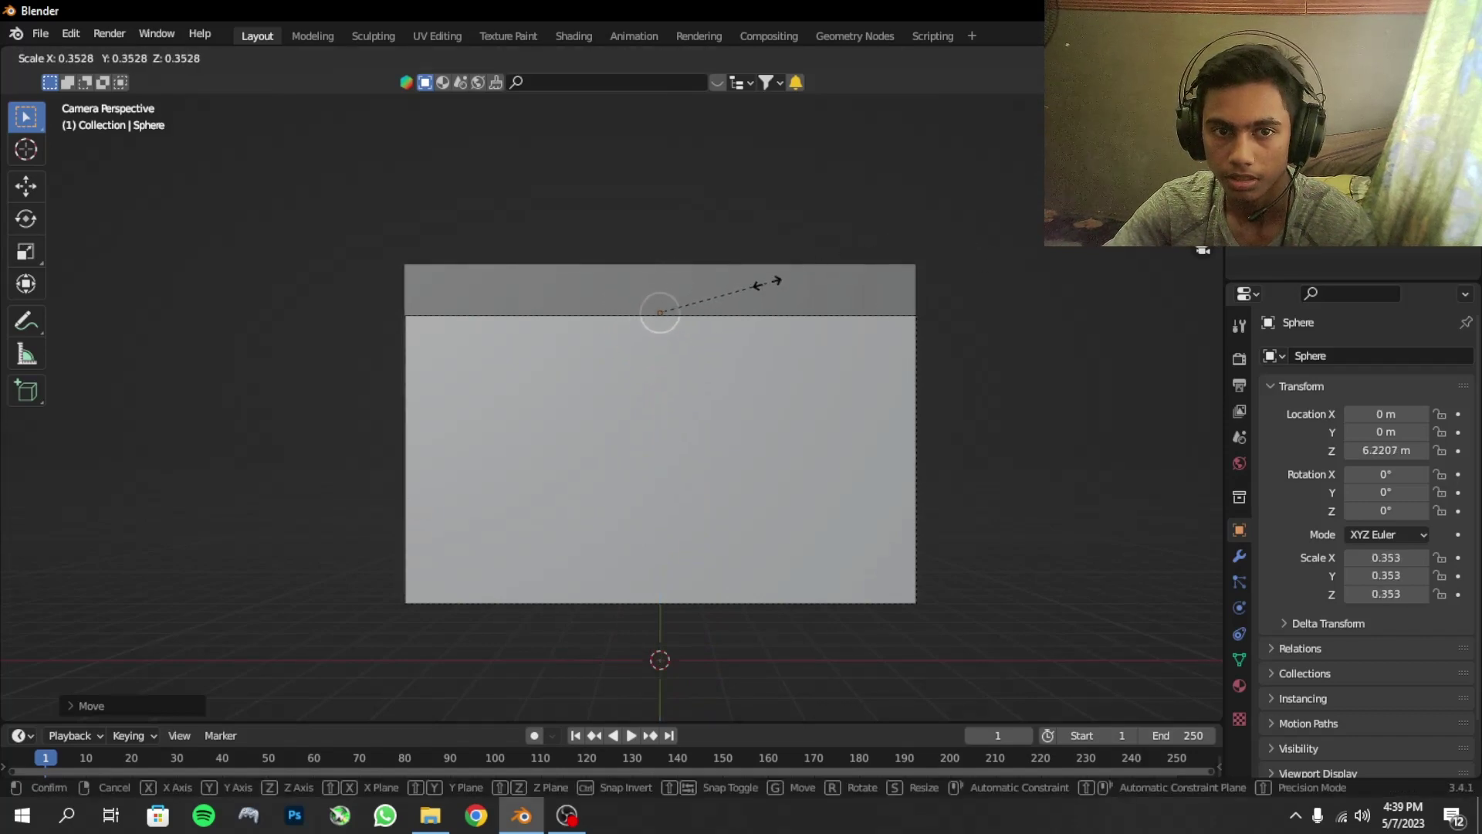
left_click(767, 282)
mouse_move(767, 283)
middle_mouse_down()
mouse_move(517, 350)
mouse_move(515, 292)
mouse_move(790, 148)
mouse_move(770, 285)
mouse_move(825, 313)
mouse_move(699, 378)
mouse_move(804, 410)
mouse_move(841, 506)
mouse_move(653, 390)
mouse_move(599, 473)
middle_mouse_up()
key("s")
left_click(780, 337)
key("s")
left_click(691, 438)
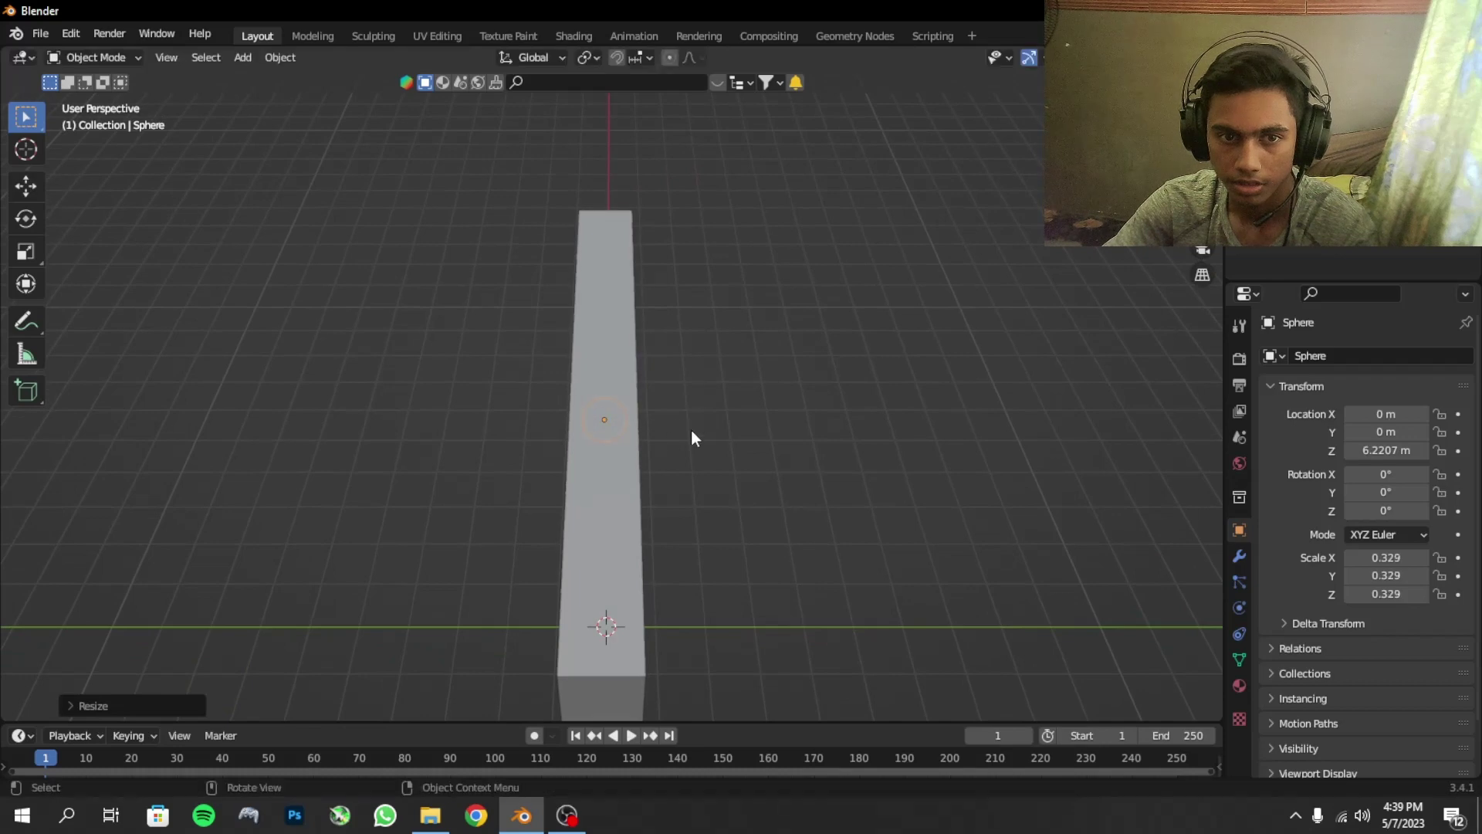
mouse_move(692, 438)
middle_mouse_down()
mouse_move(814, 341)
mouse_move(845, 384)
middle_mouse_up()
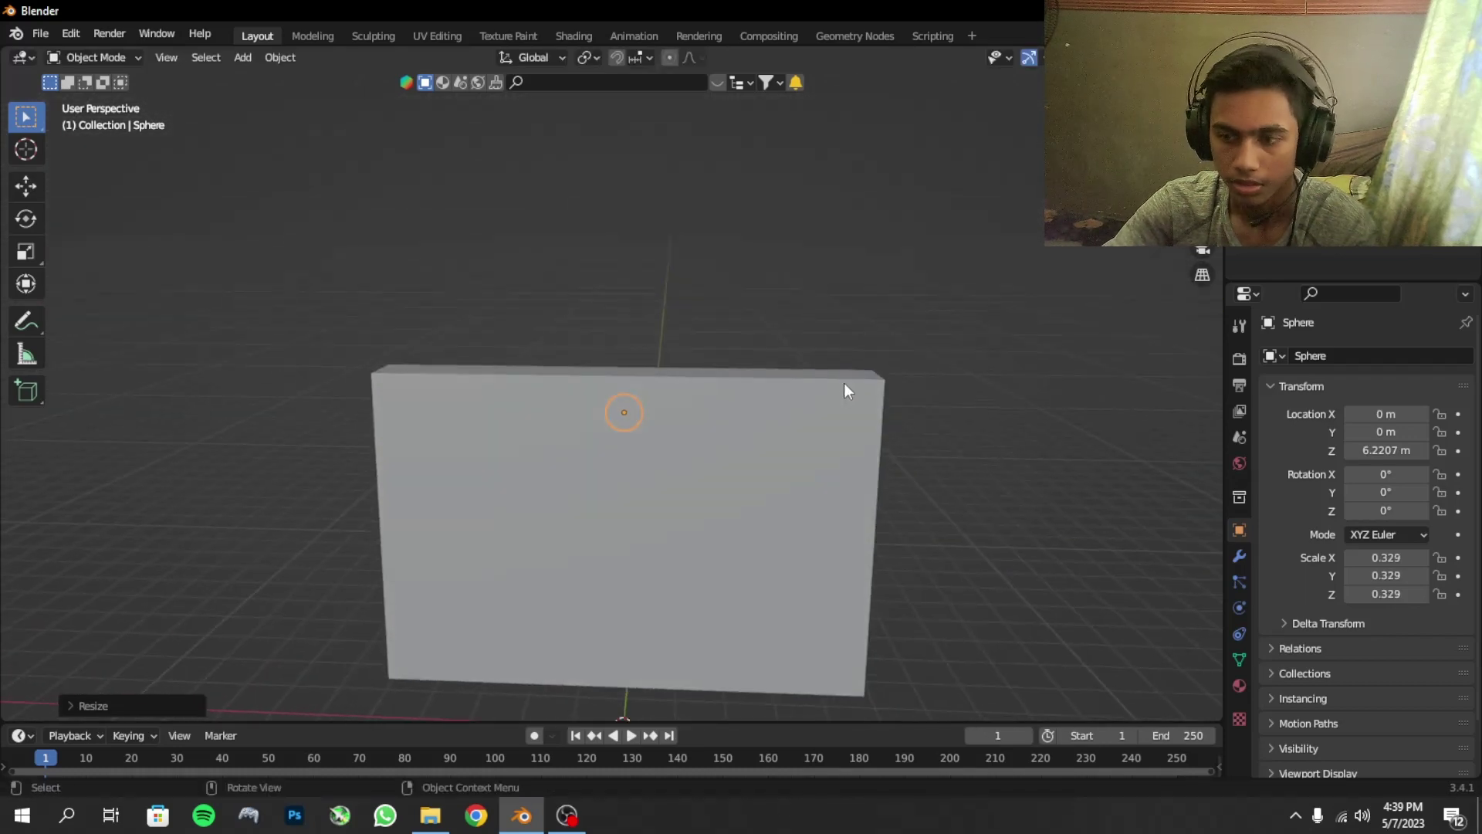
- From the camera view, raise the sphere to about 6.64 m at the wall's top
key("KP_0")
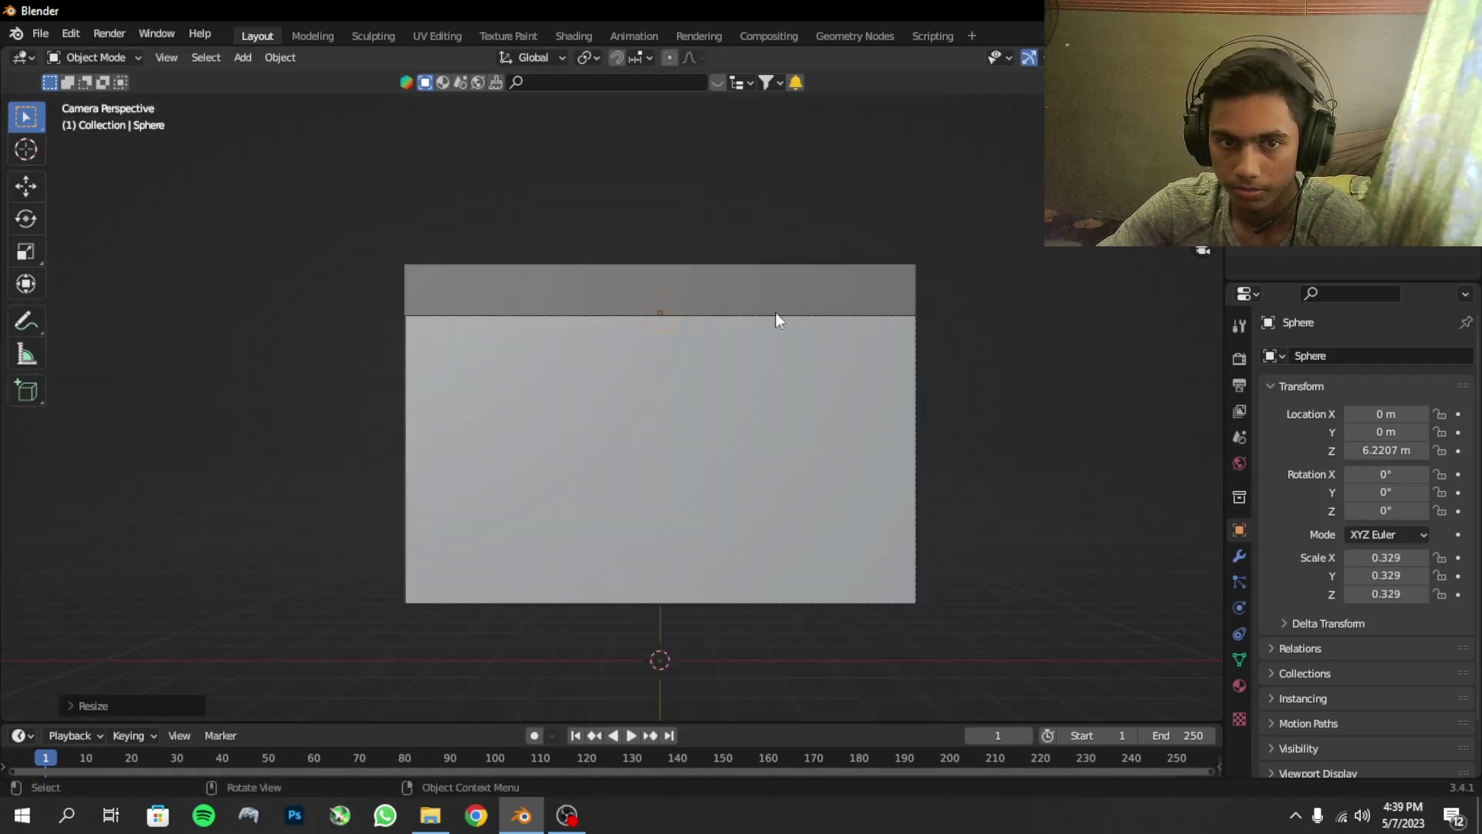
key("g")
key("z")
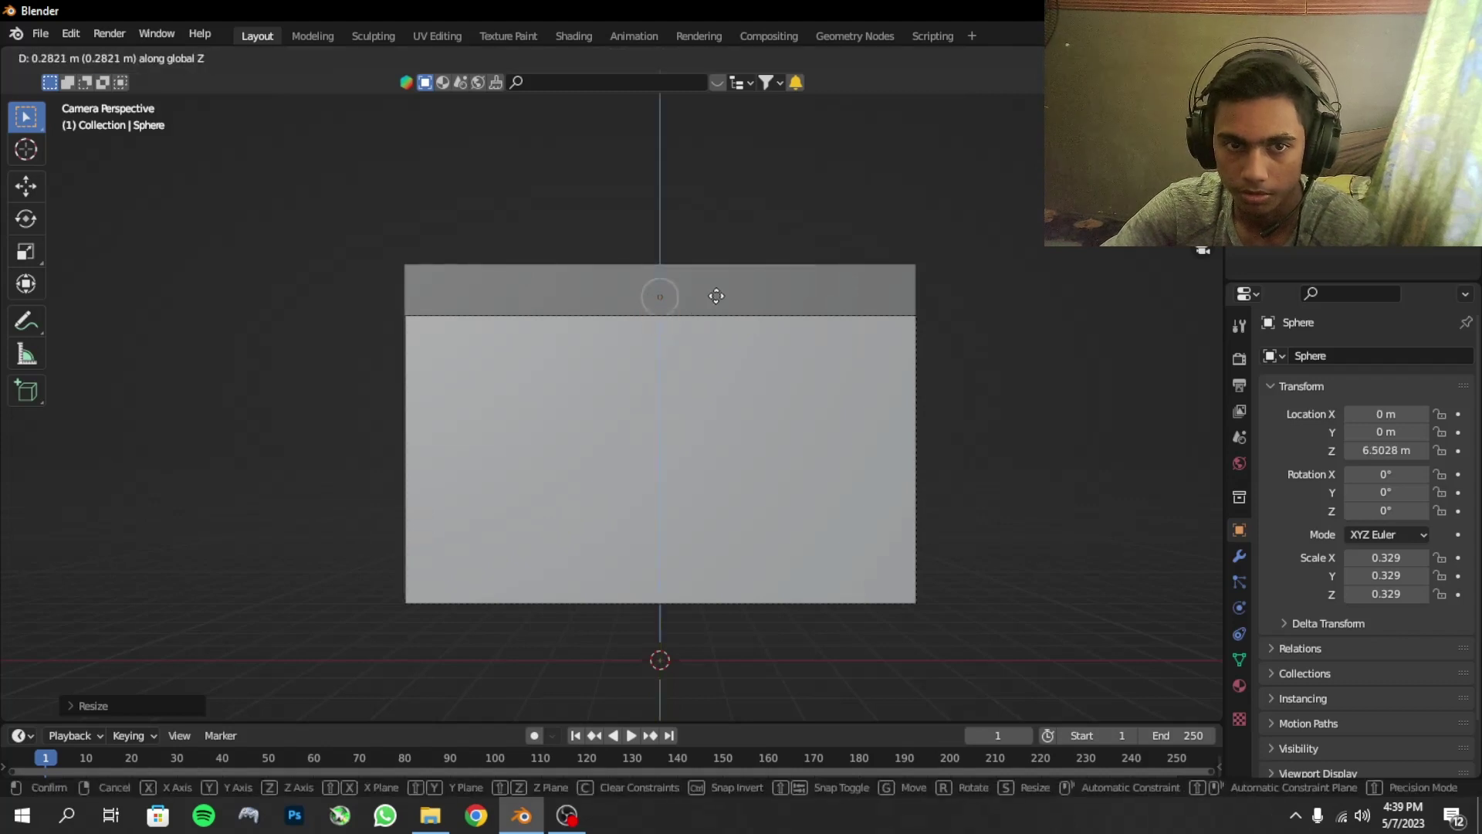
left_click(716, 289)
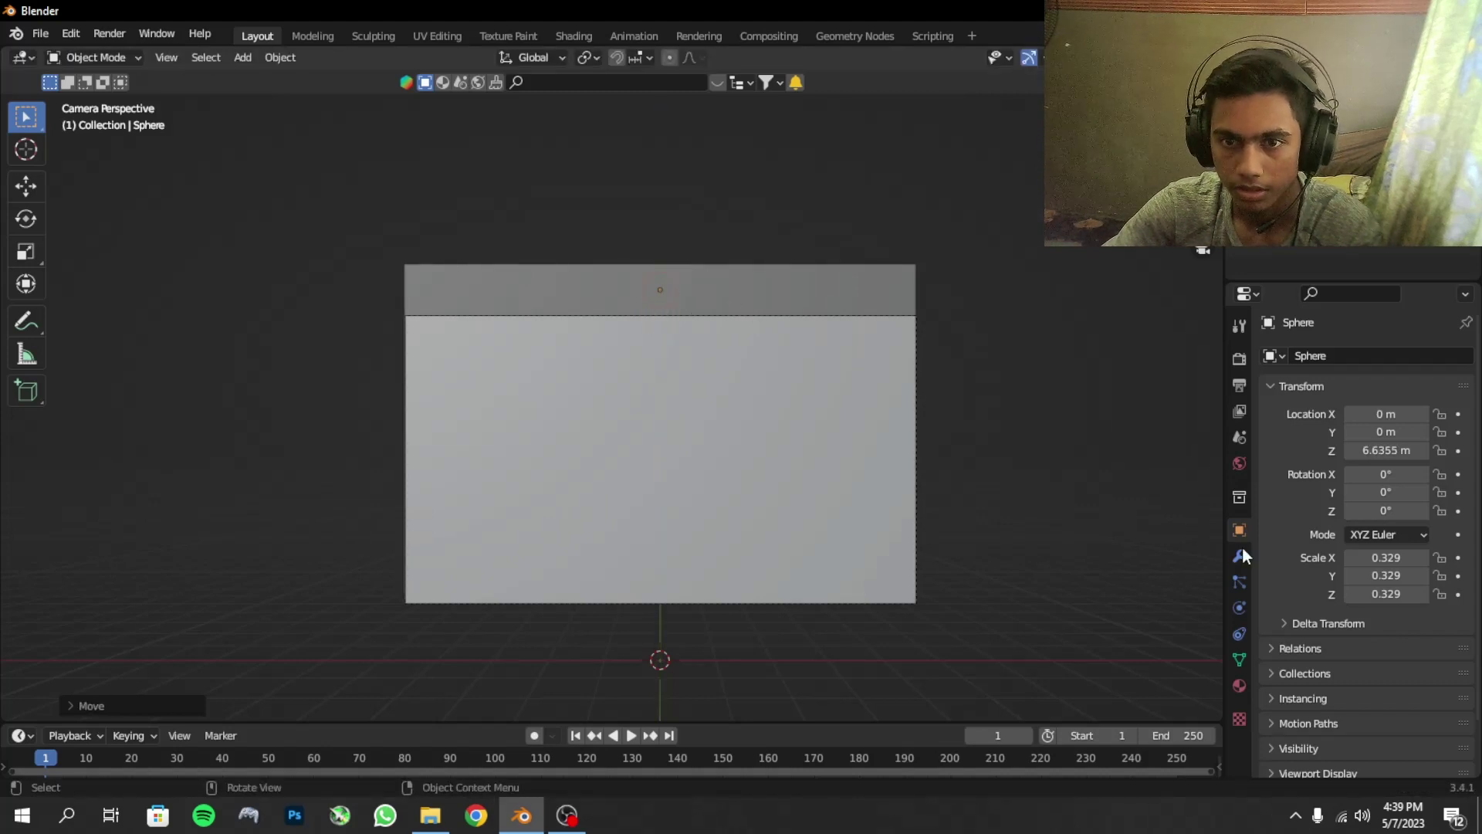
- Give the sphere Fluid physics: type Flow, flow type Liquid, behaviour Inflow
left_click(1238, 635)
left_click(1241, 608)
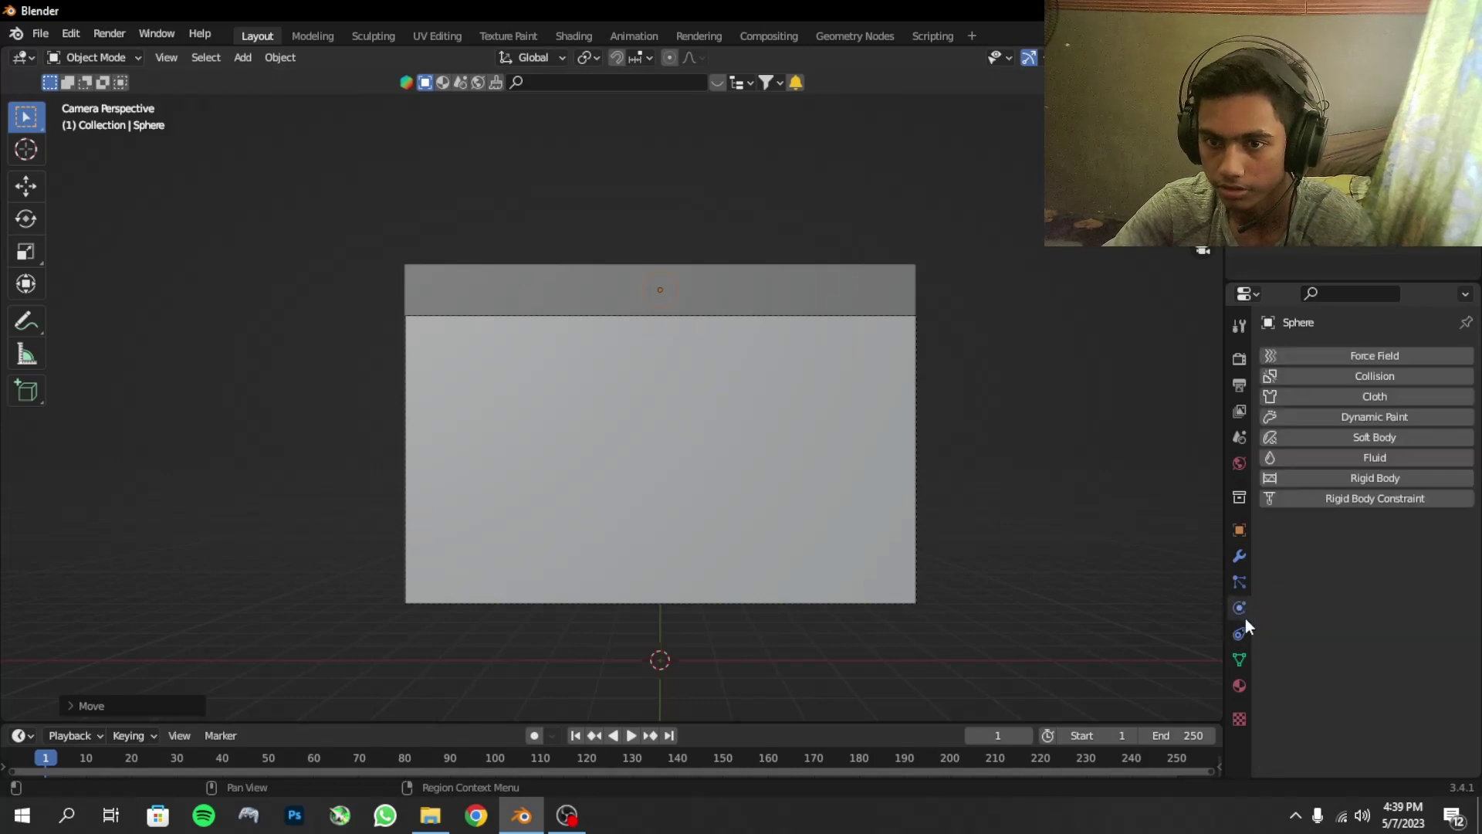
left_click(1379, 460)
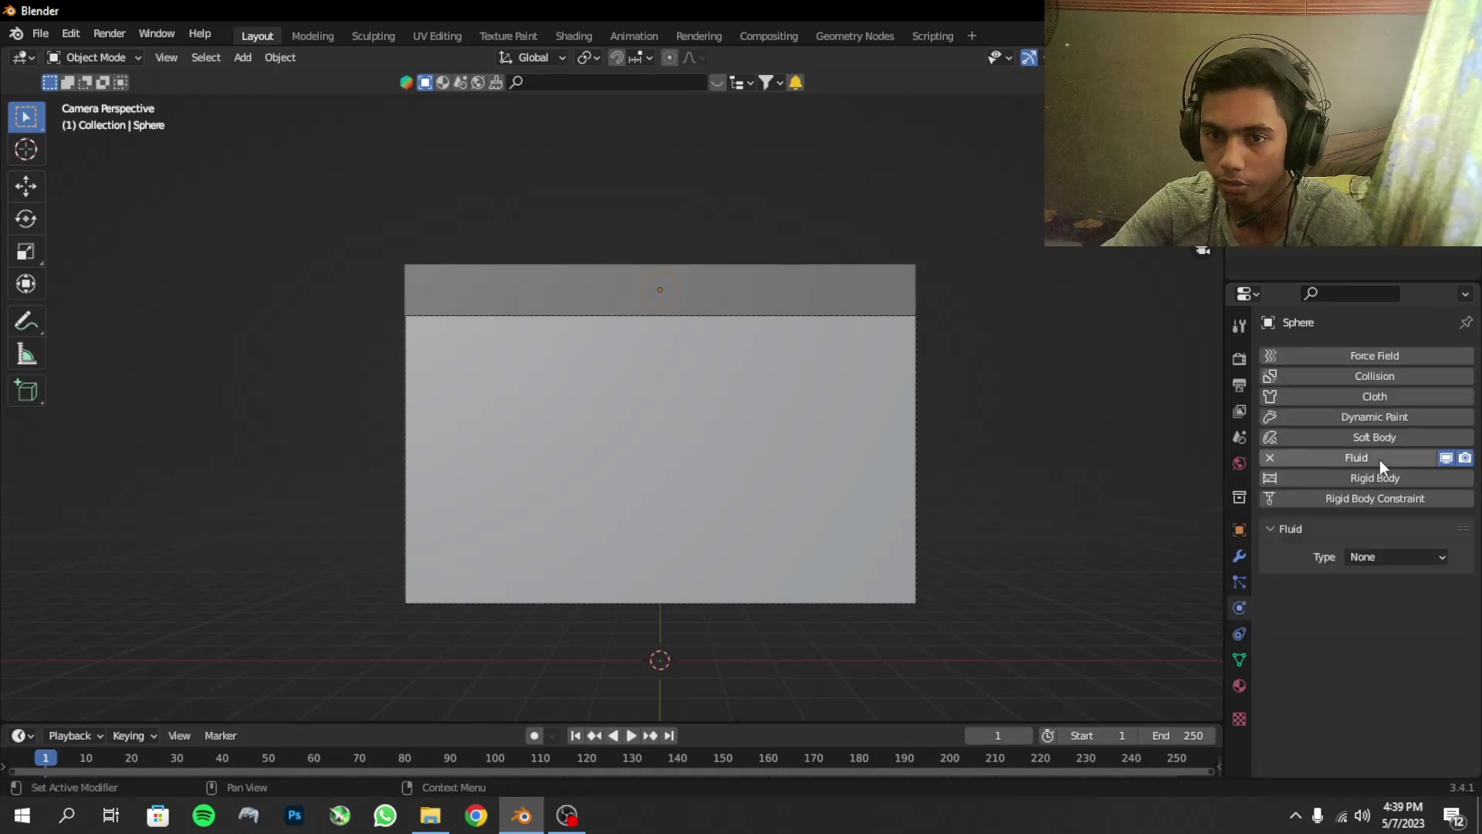
left_click(1393, 565)
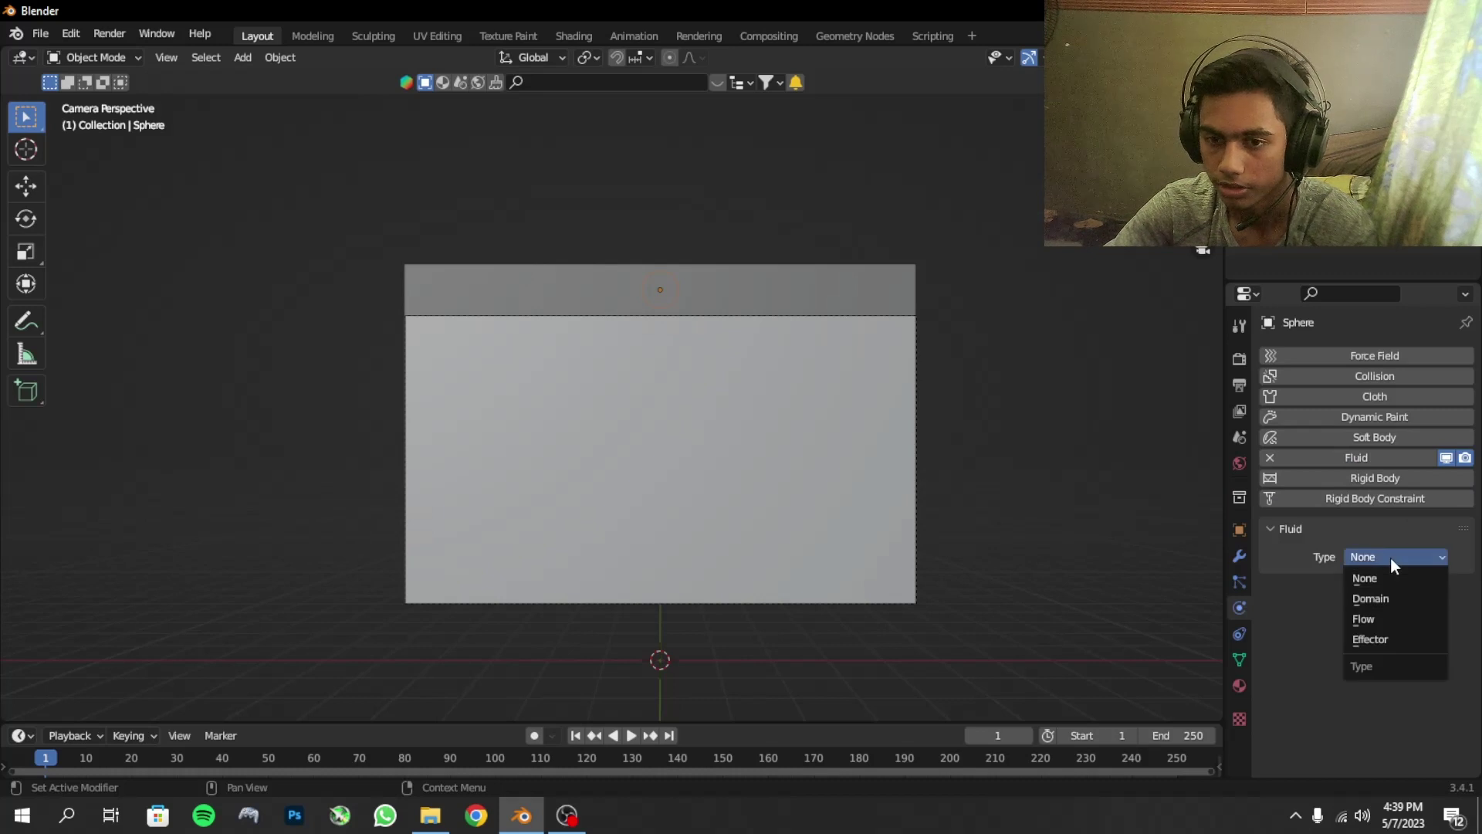
left_click(1391, 619)
scroll(1394, 595, "down", 1)
scroll(1402, 544, "down", 1)
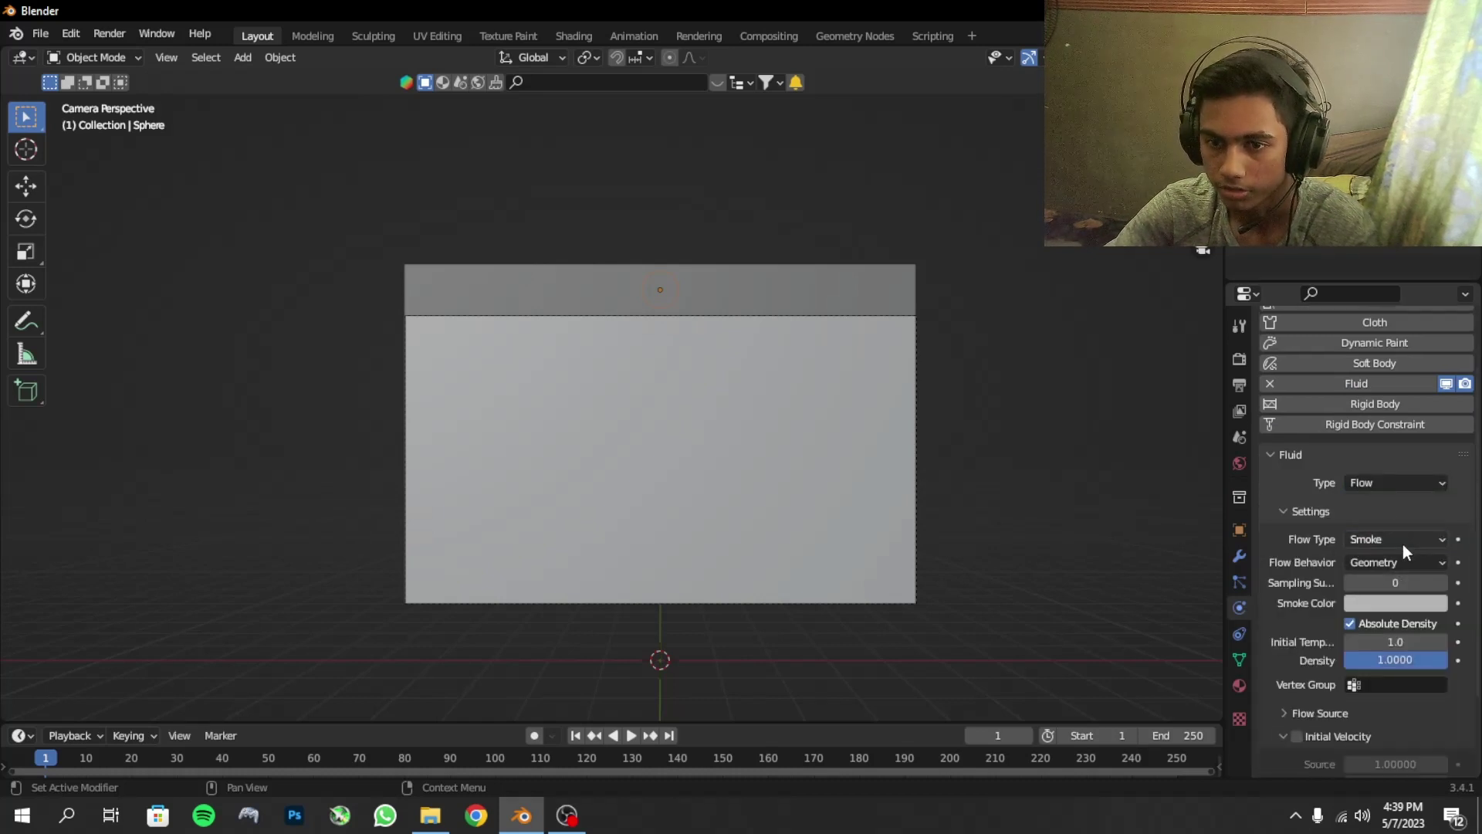
left_click(1402, 544)
left_click(1386, 616)
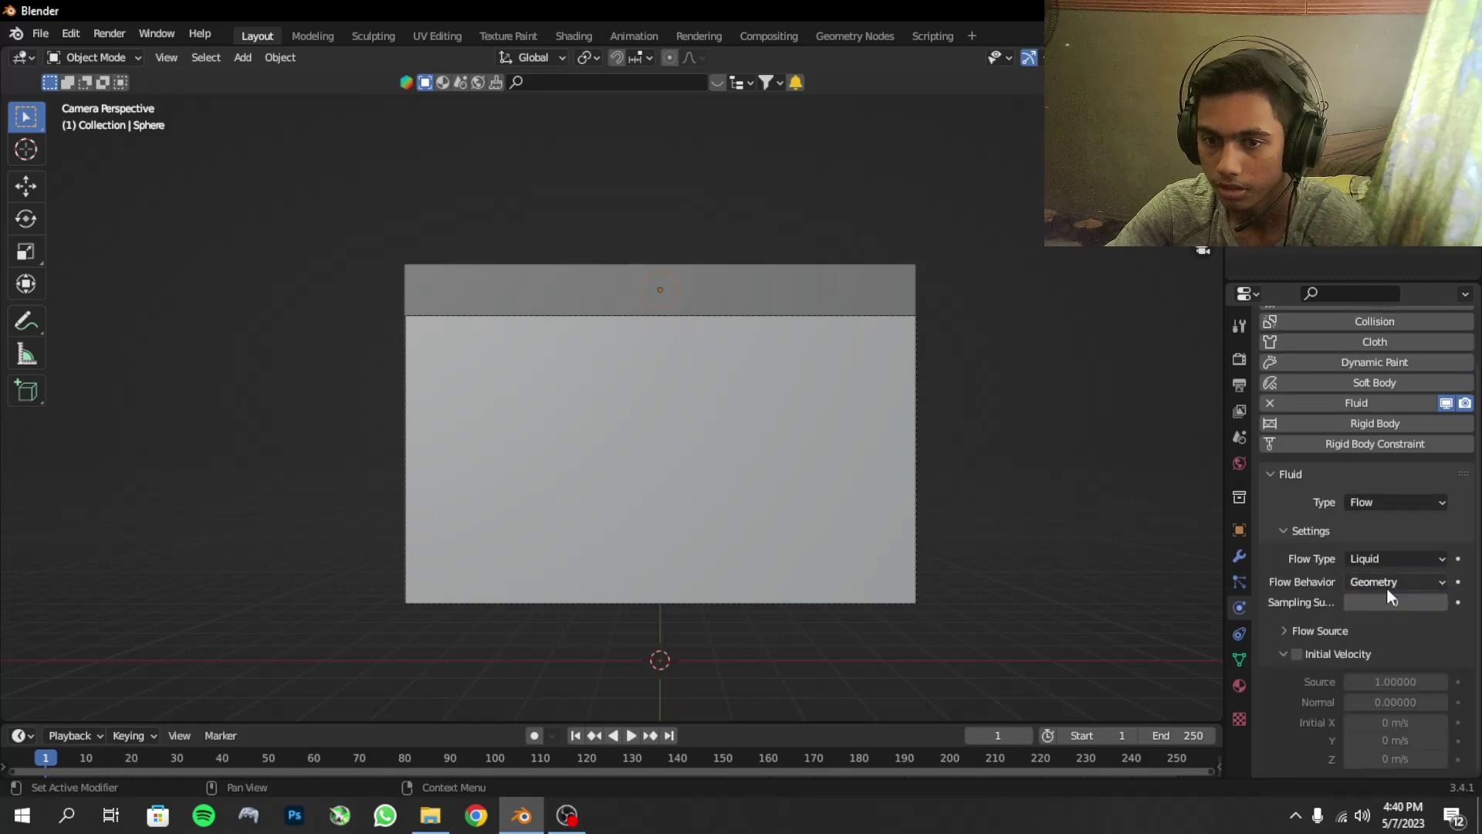
left_click(1387, 583)
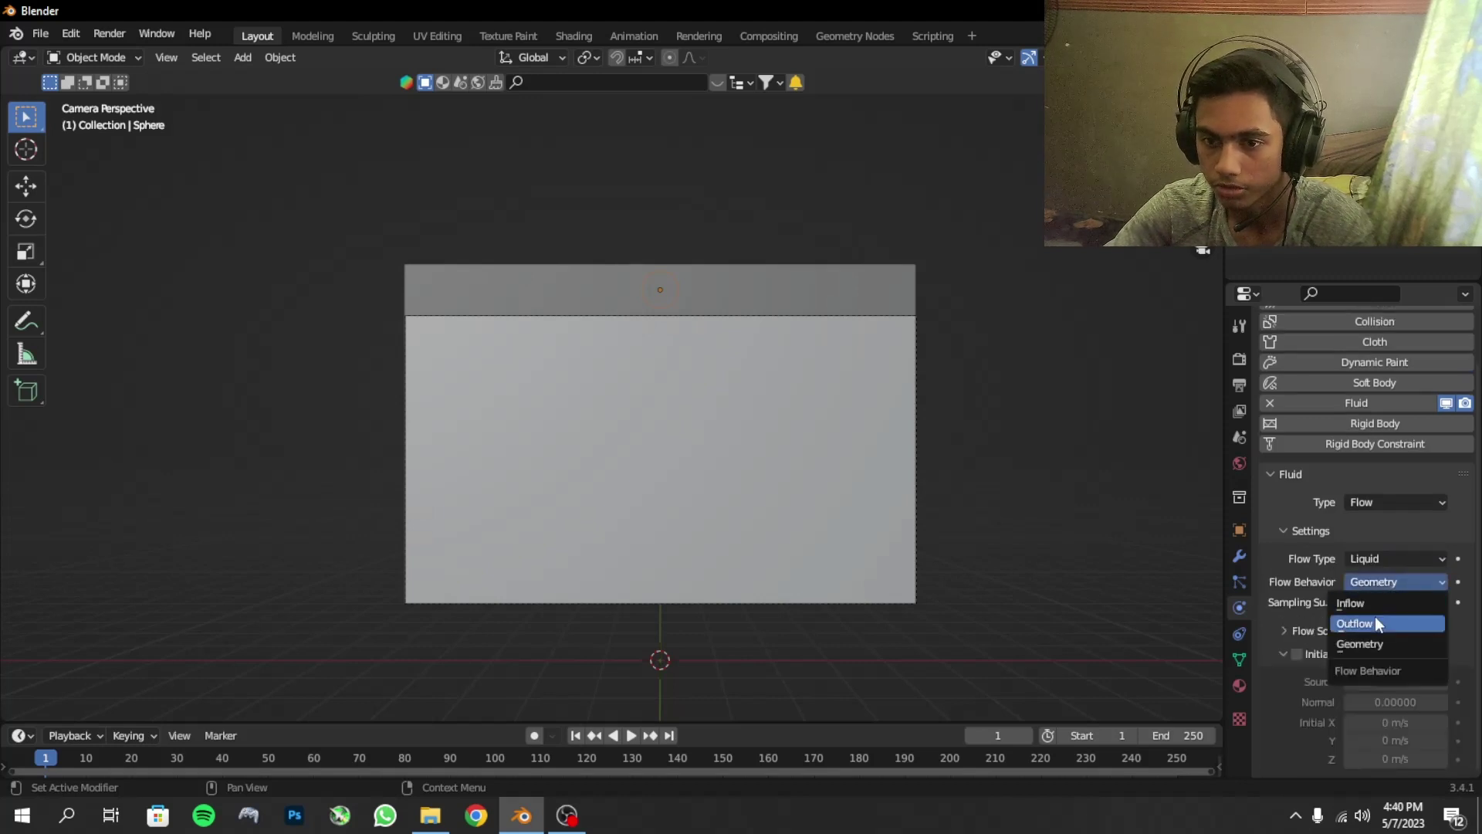
left_click(1377, 602)
scroll(1391, 584, "down", 1)
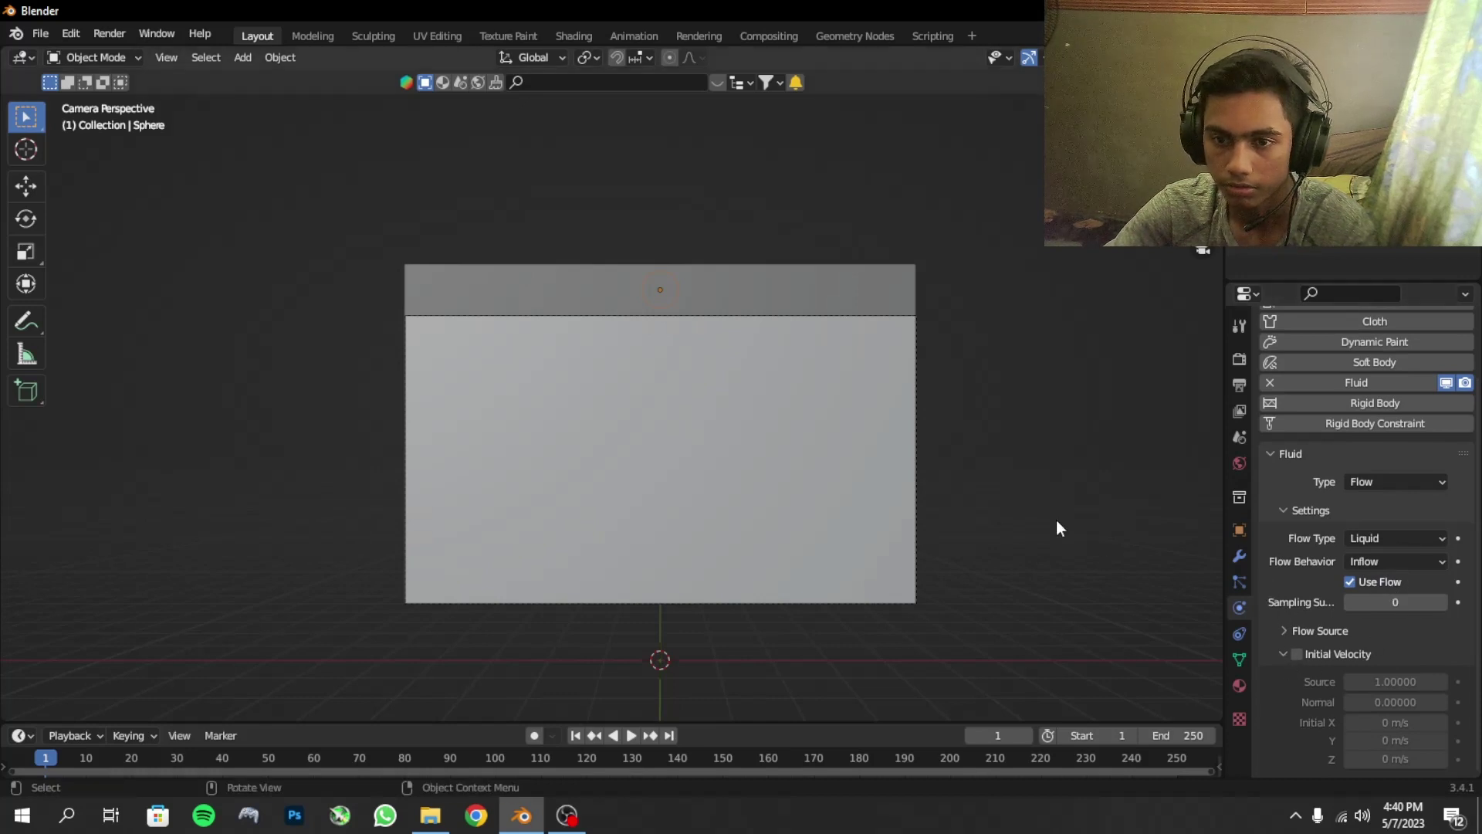
- Make the box a Fluid Domain of type Liquid
left_click(825, 484)
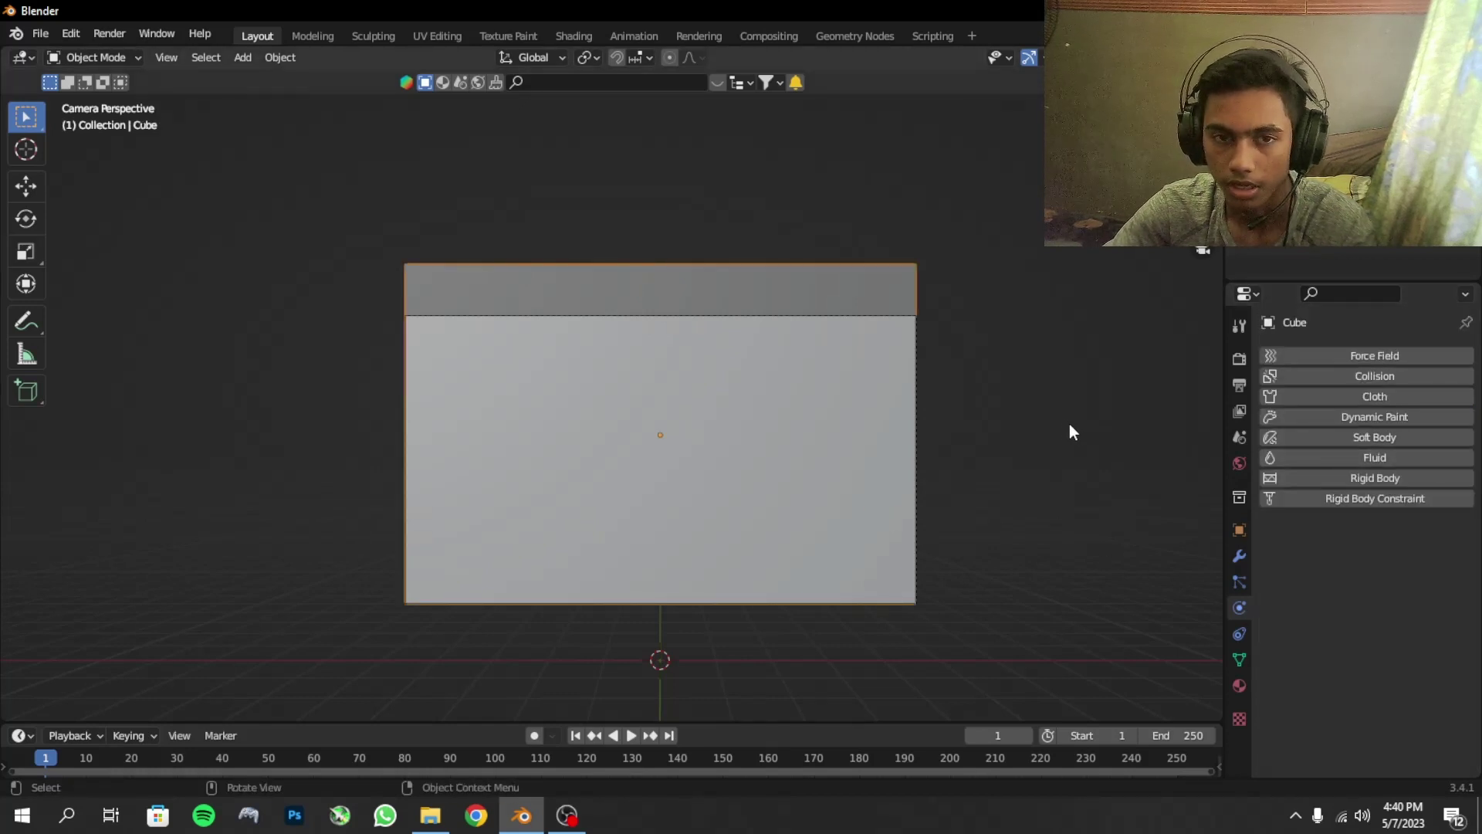
left_click(1368, 456)
left_click(1395, 557)
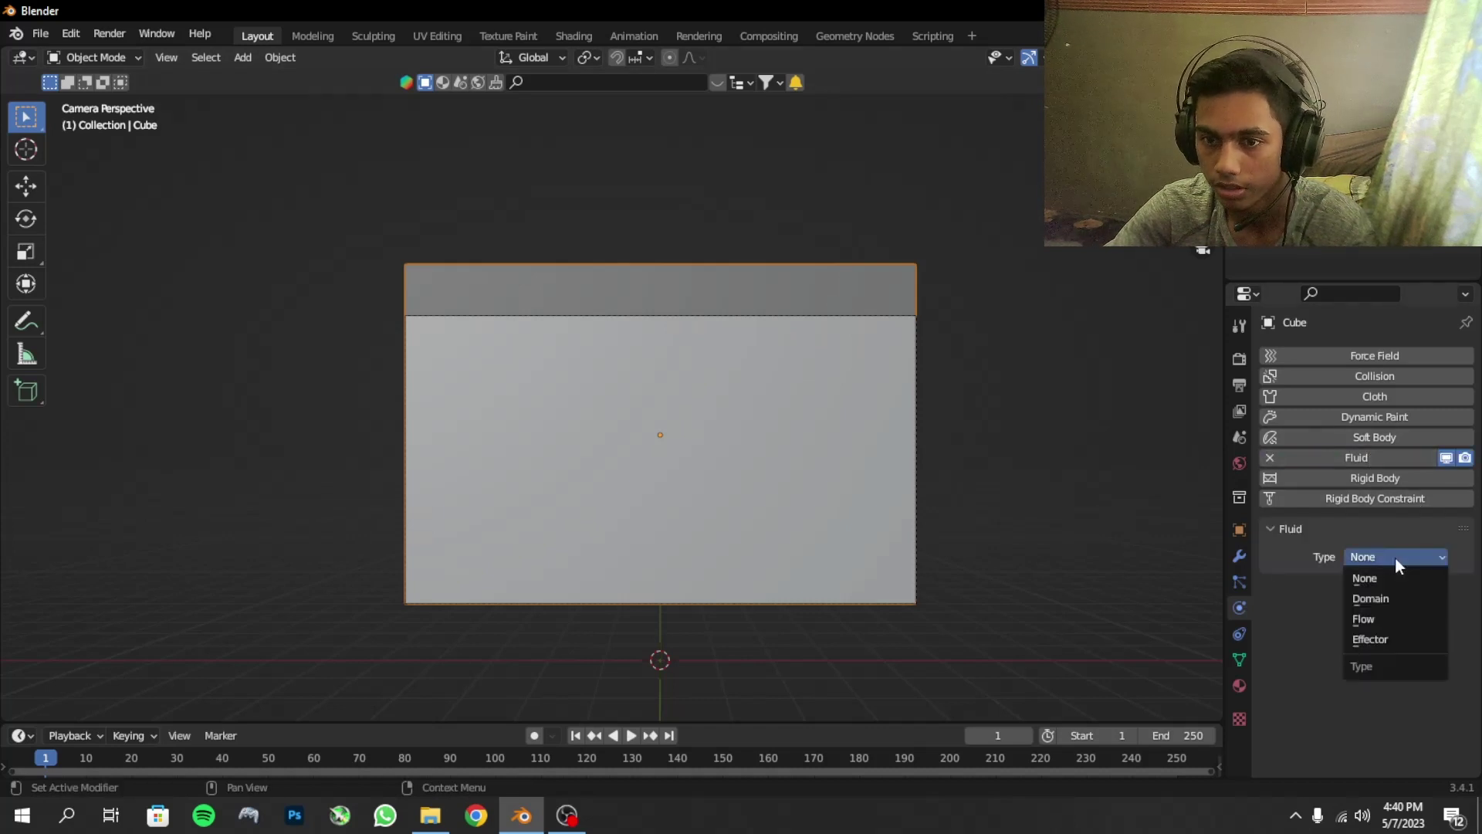
left_click(1394, 599)
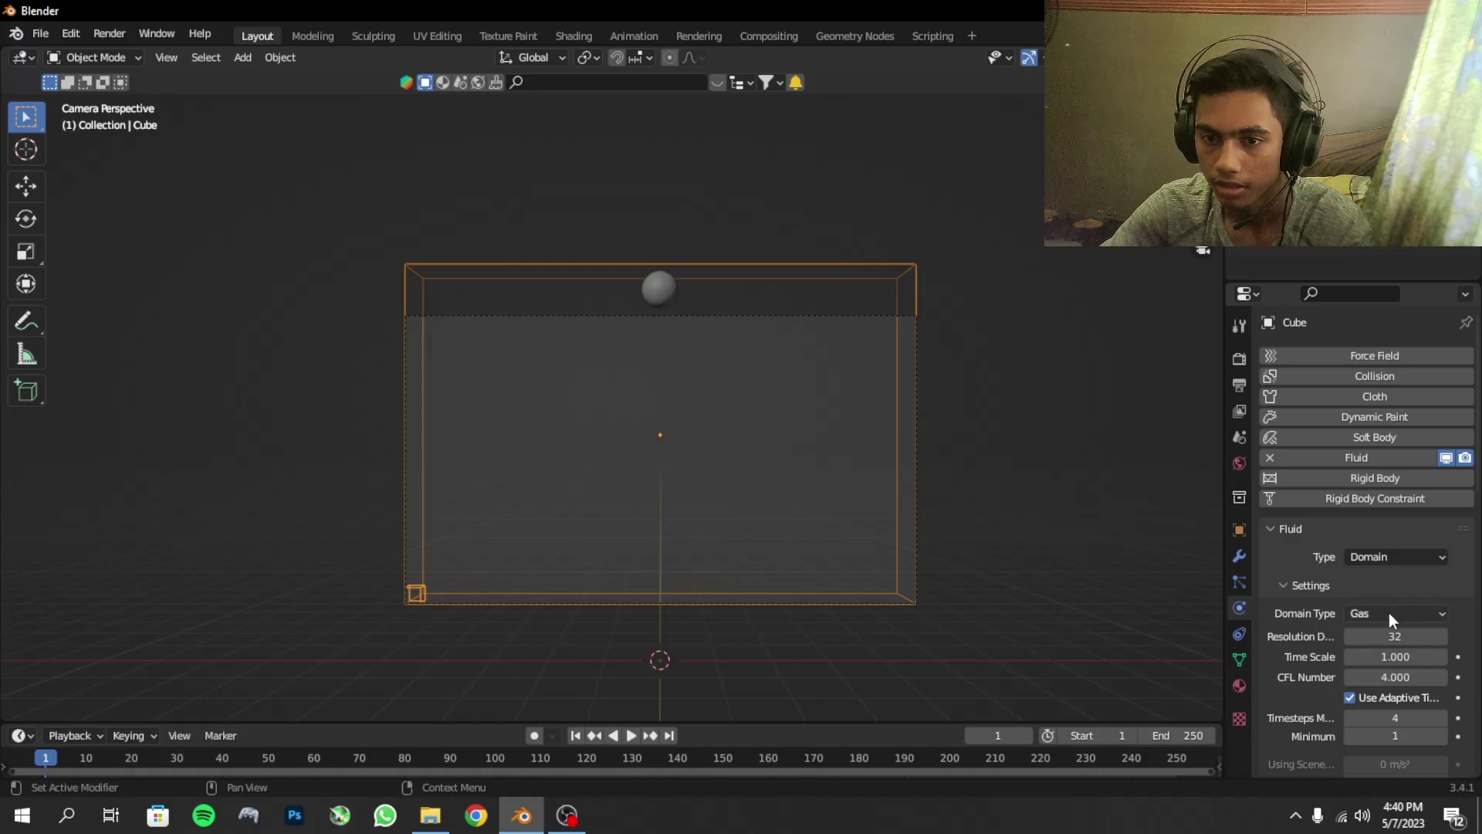
left_click(1388, 613)
left_click(1383, 651)
- Set the domain's cache type to Modular
scroll(1385, 651, "down", 2)
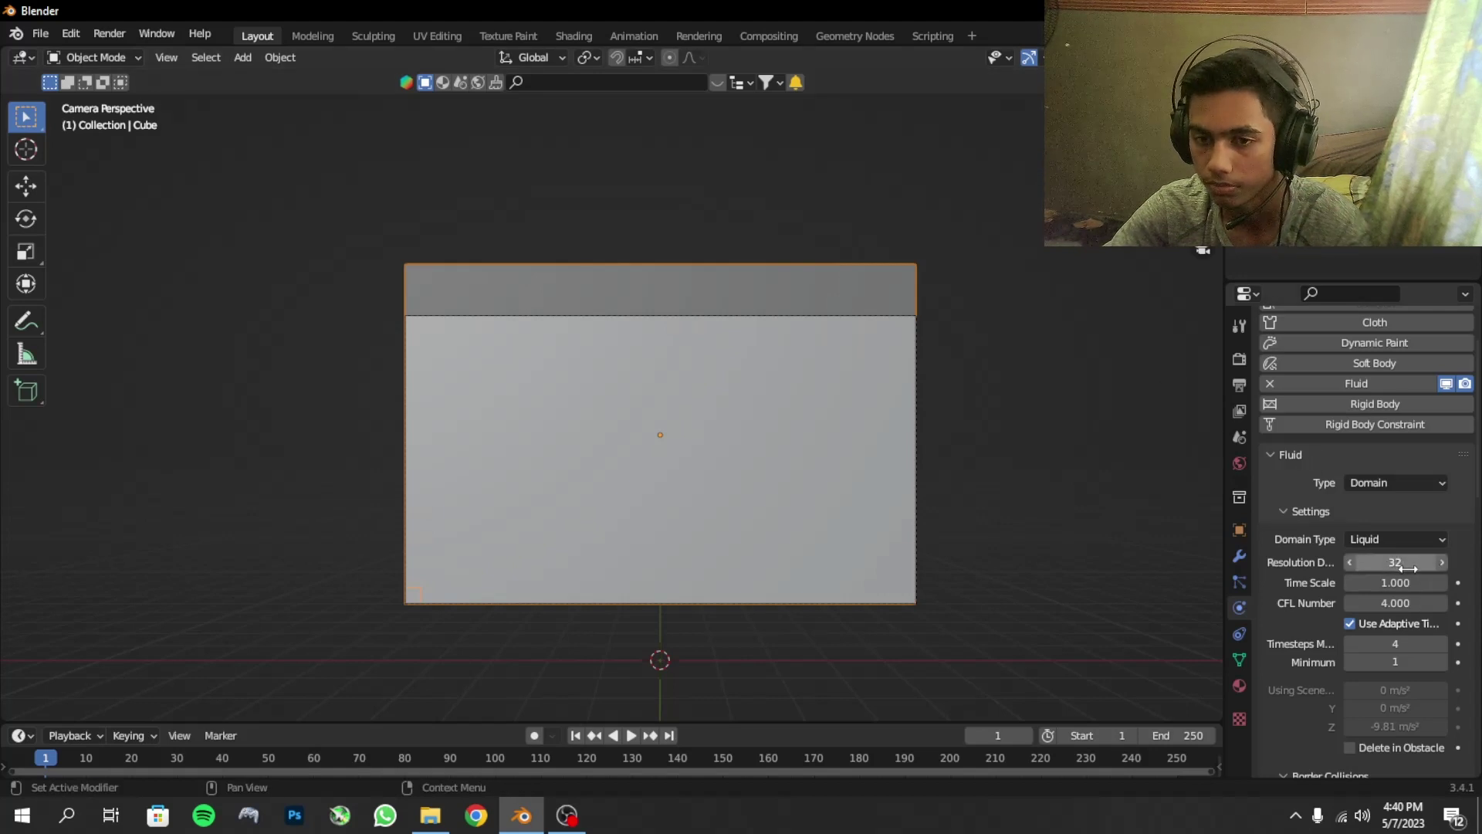
scroll(1397, 540, "down", 4)
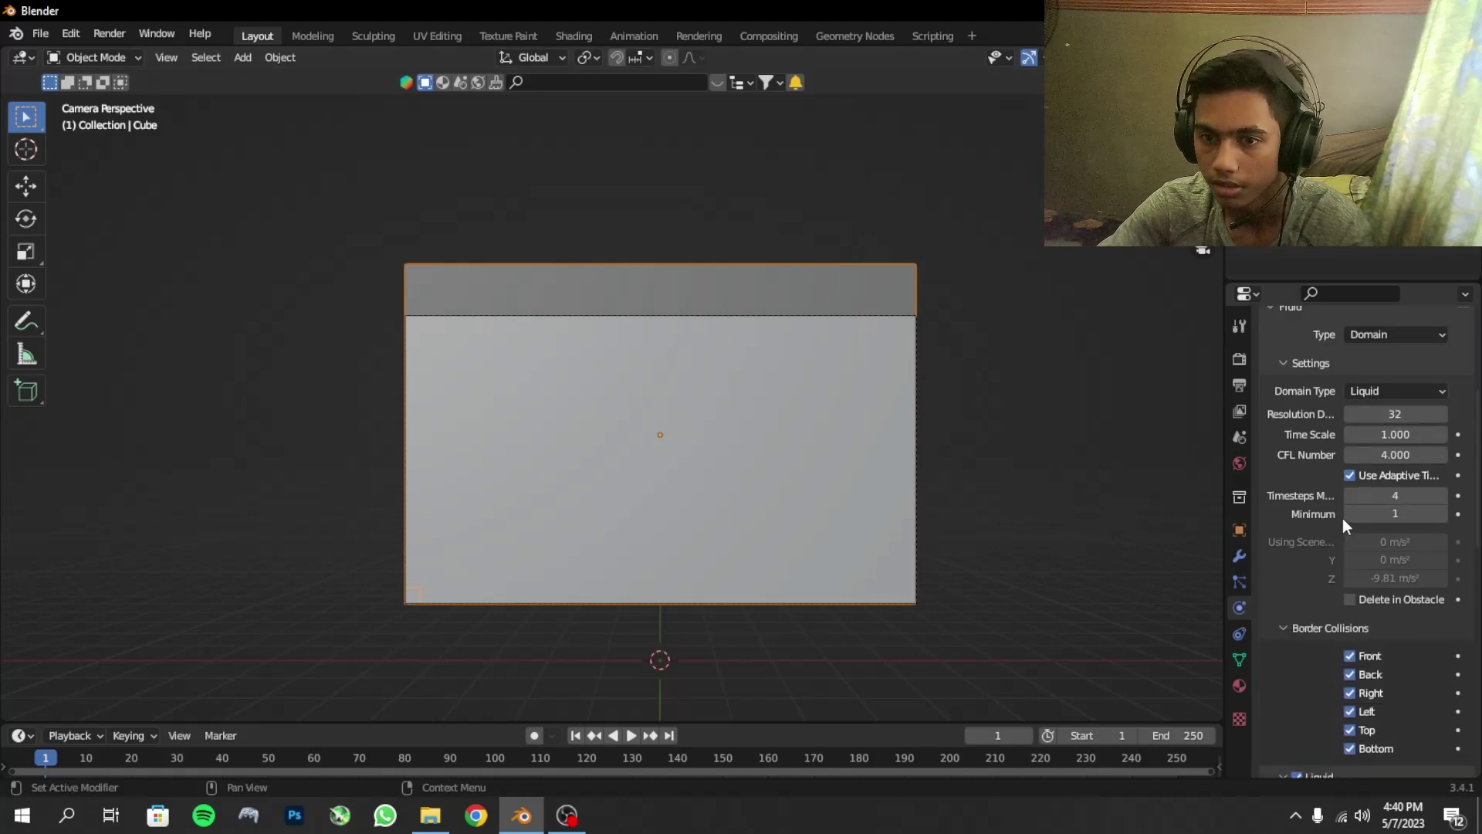
scroll(1346, 494, "down", 4)
scroll(1354, 473, "down", 4)
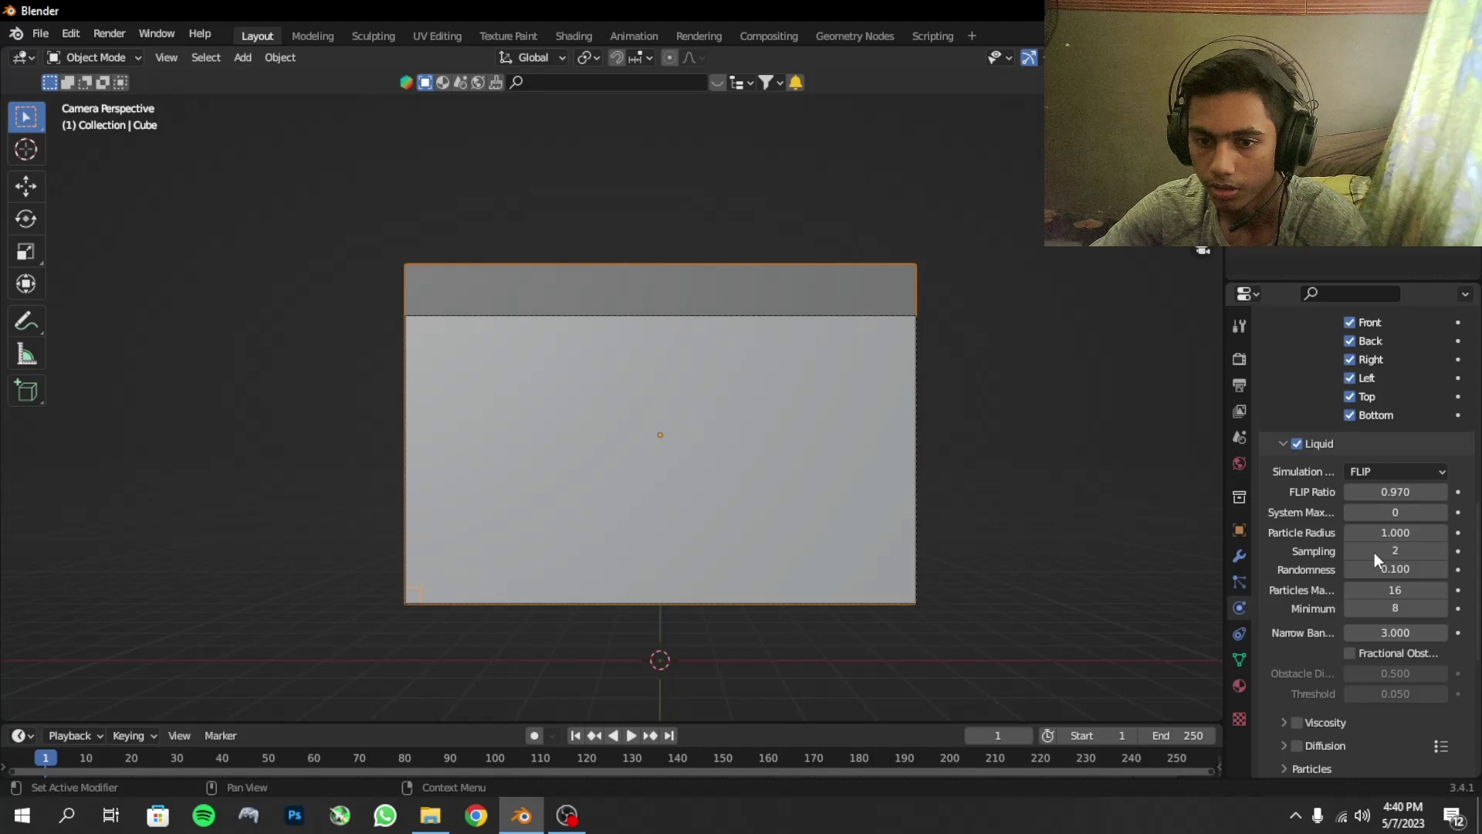
scroll(1374, 553, "down", 7)
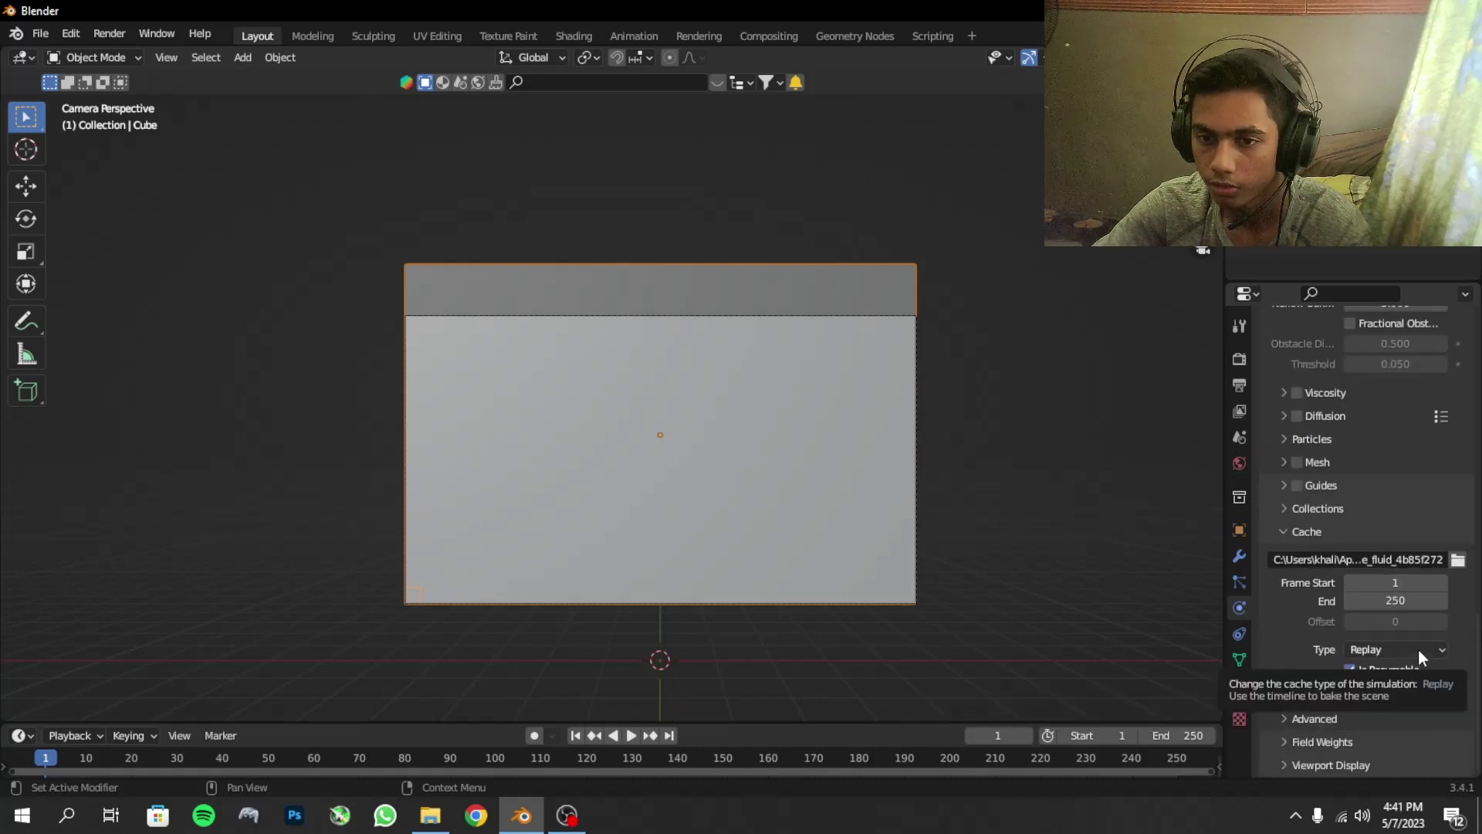
left_click(1418, 651)
left_click(1390, 693)
scroll(1404, 666, "up", 8)
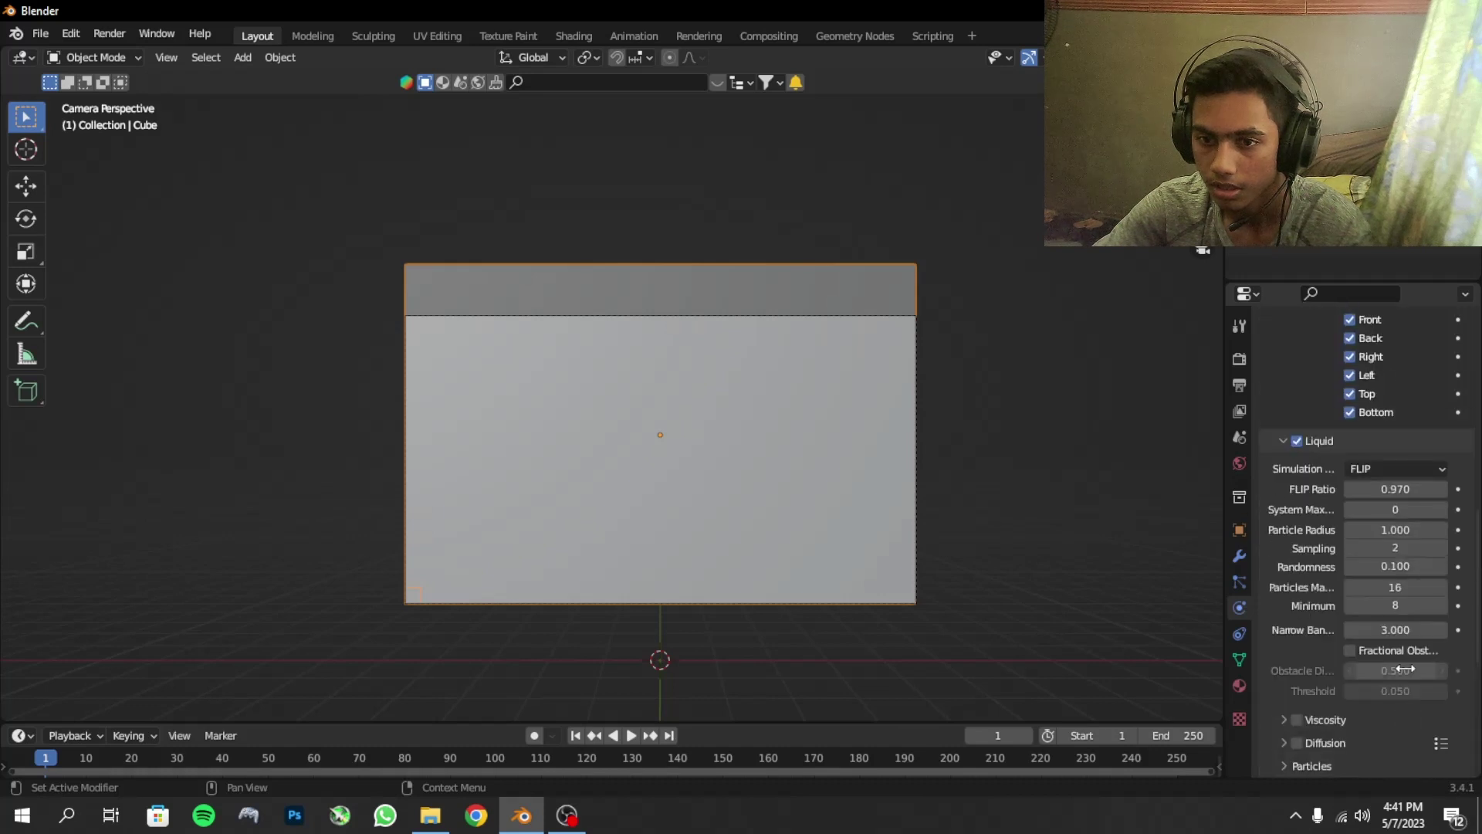
scroll(1405, 665, "up", 2)
scroll(1405, 666, "up", 3)
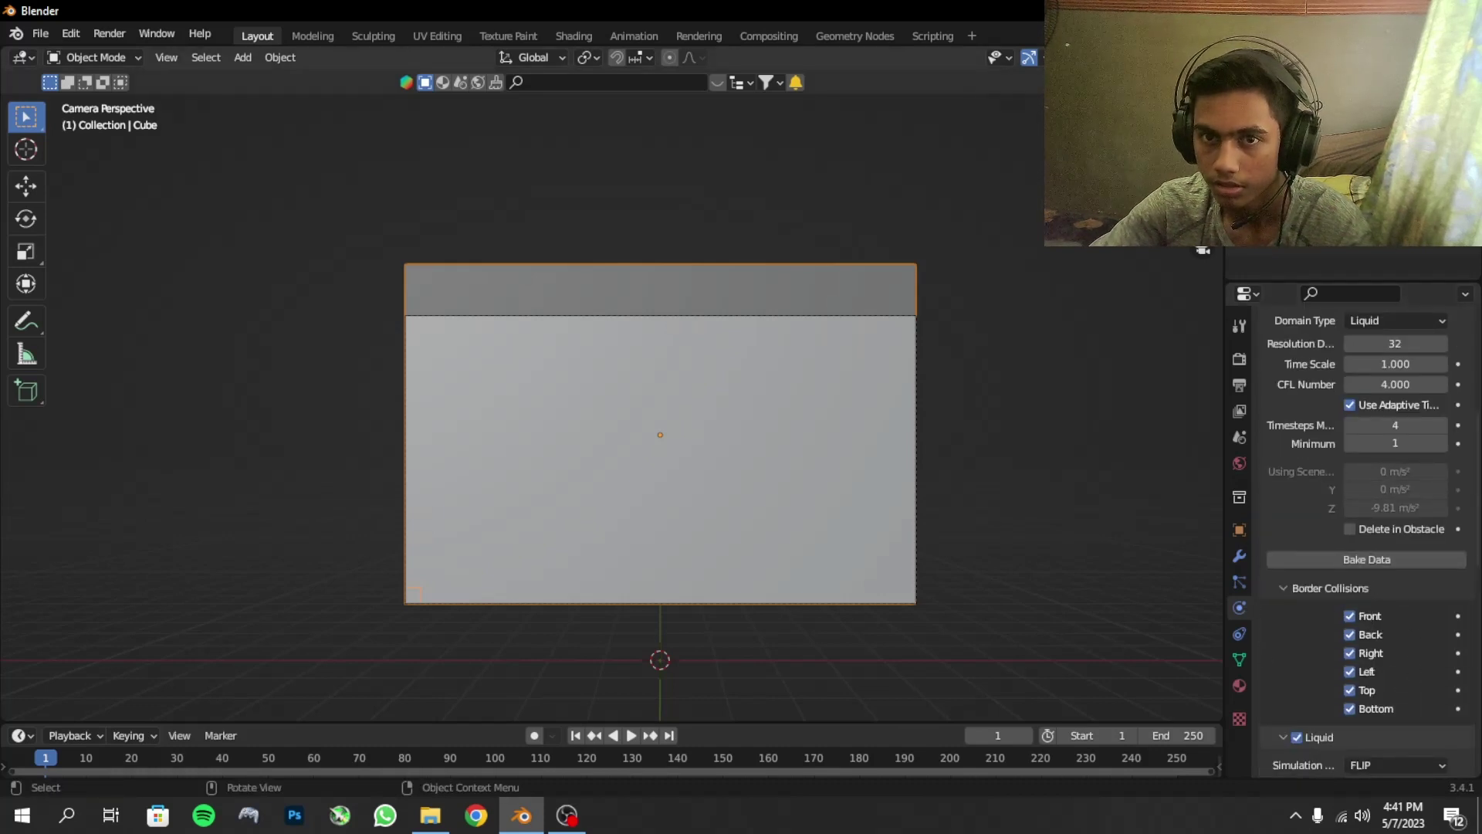
- Show the domain as wireframe, bake the fluid data and play the animation
key("shift+z")
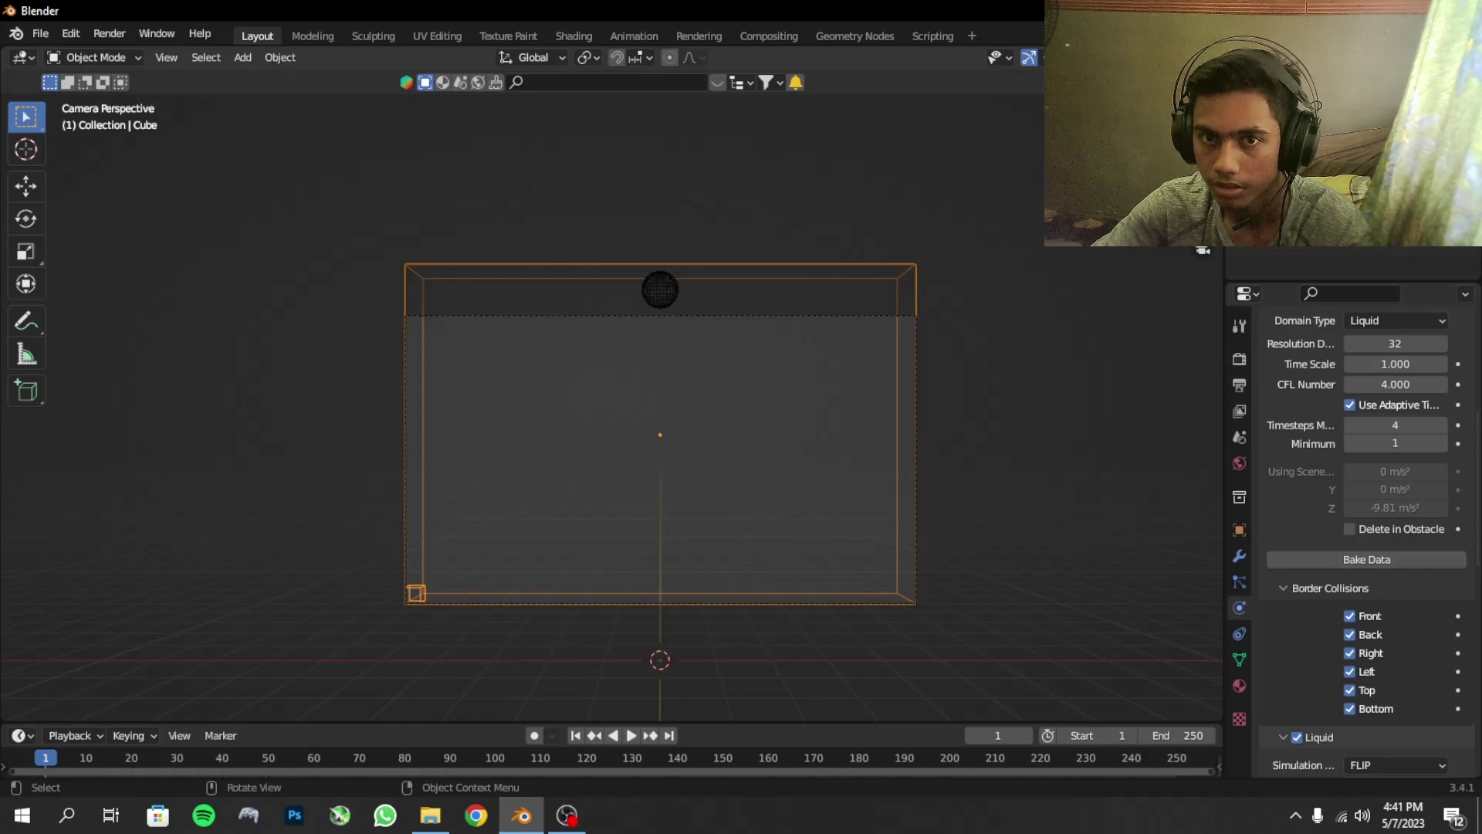
left_click(1382, 561)
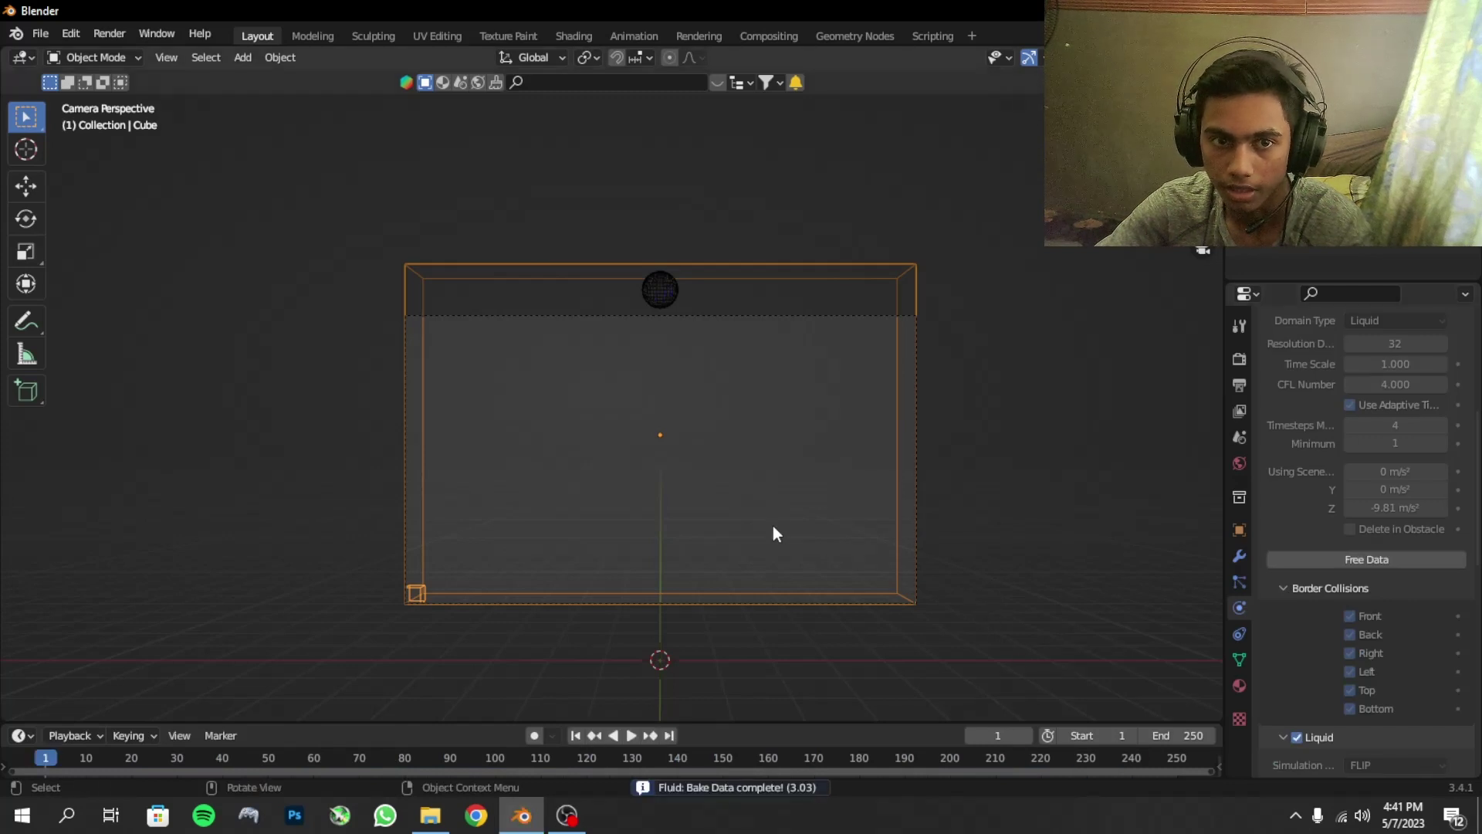
scroll(776, 532, "up", 2)
scroll(775, 533, "down", 1)
key("space")
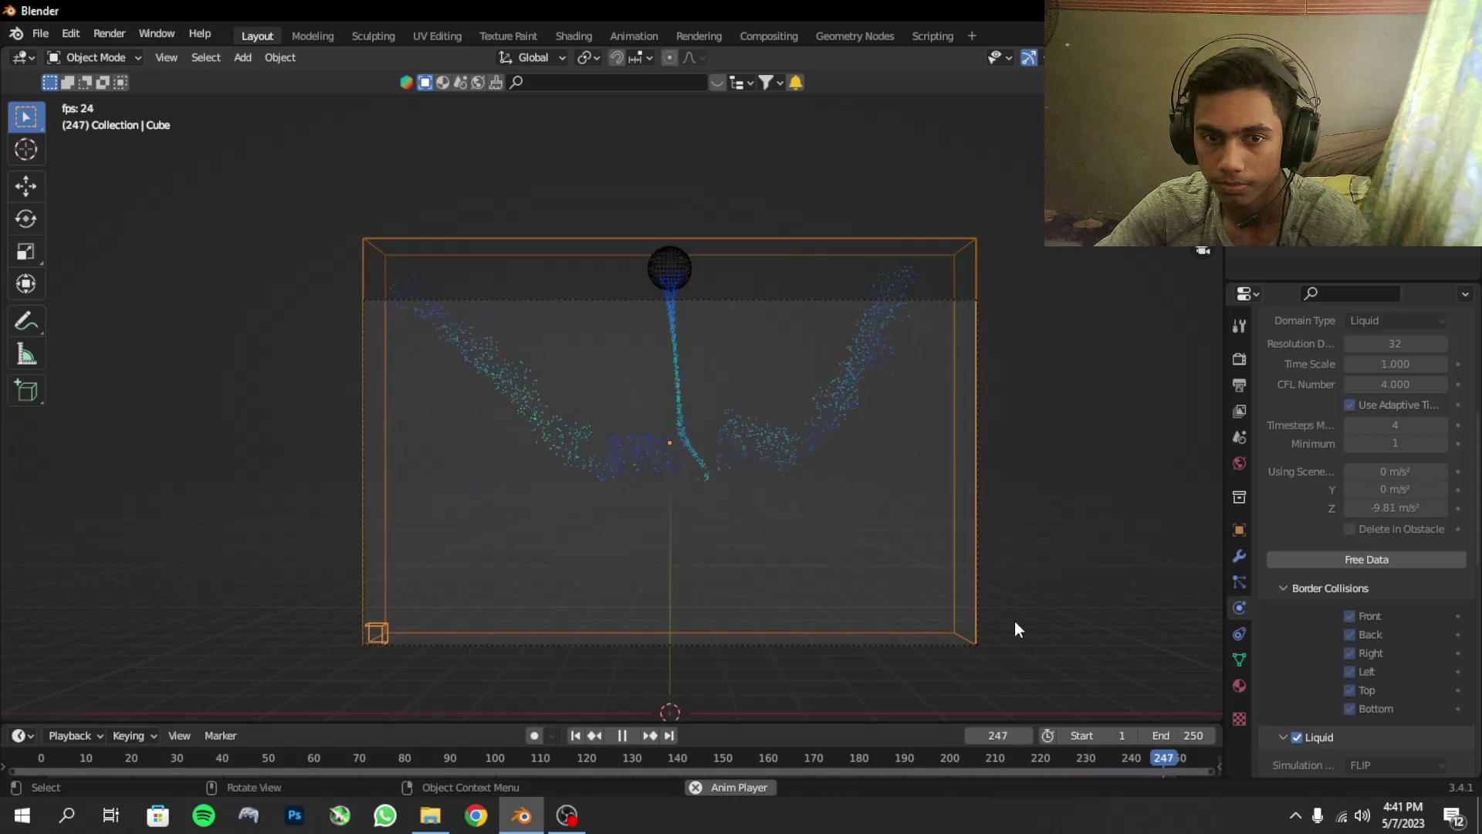
- Stop playback, free the baked data and set Resolution Divisions to 128
key("space")
scroll(1417, 503, "up", 5)
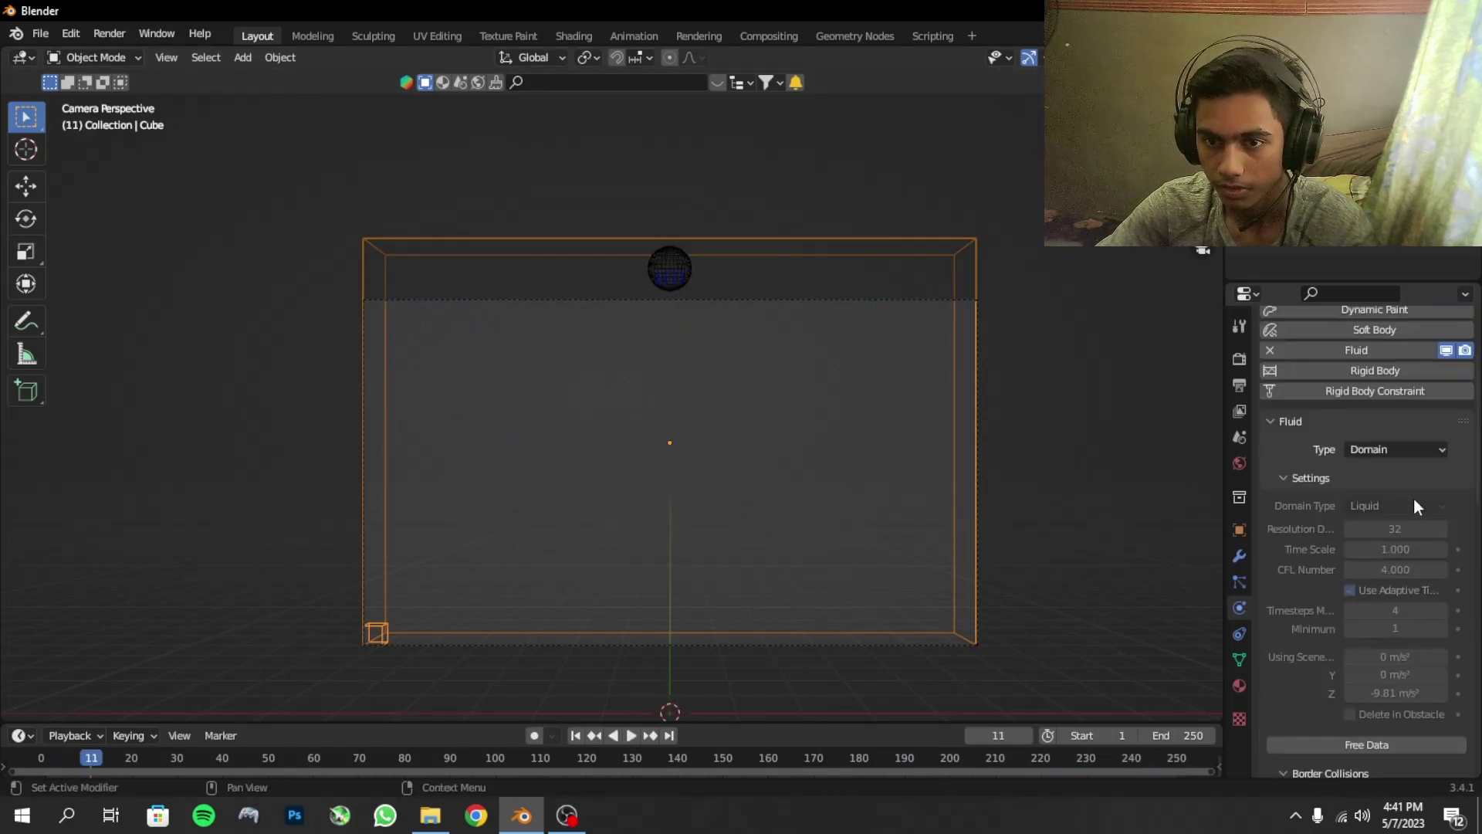
scroll(1414, 497, "up", 3)
scroll(1412, 480, "down", 6)
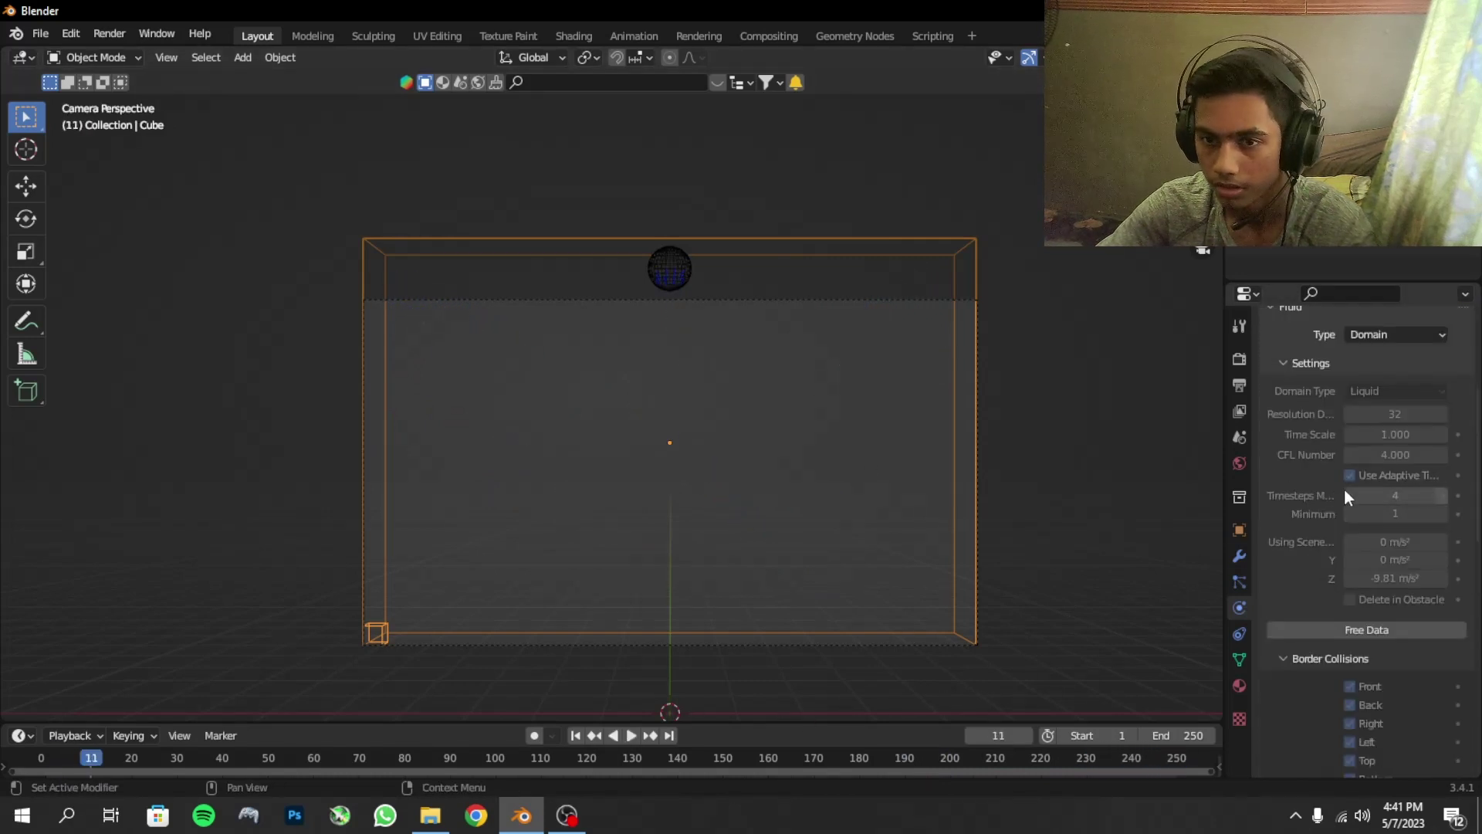
left_click(1330, 629)
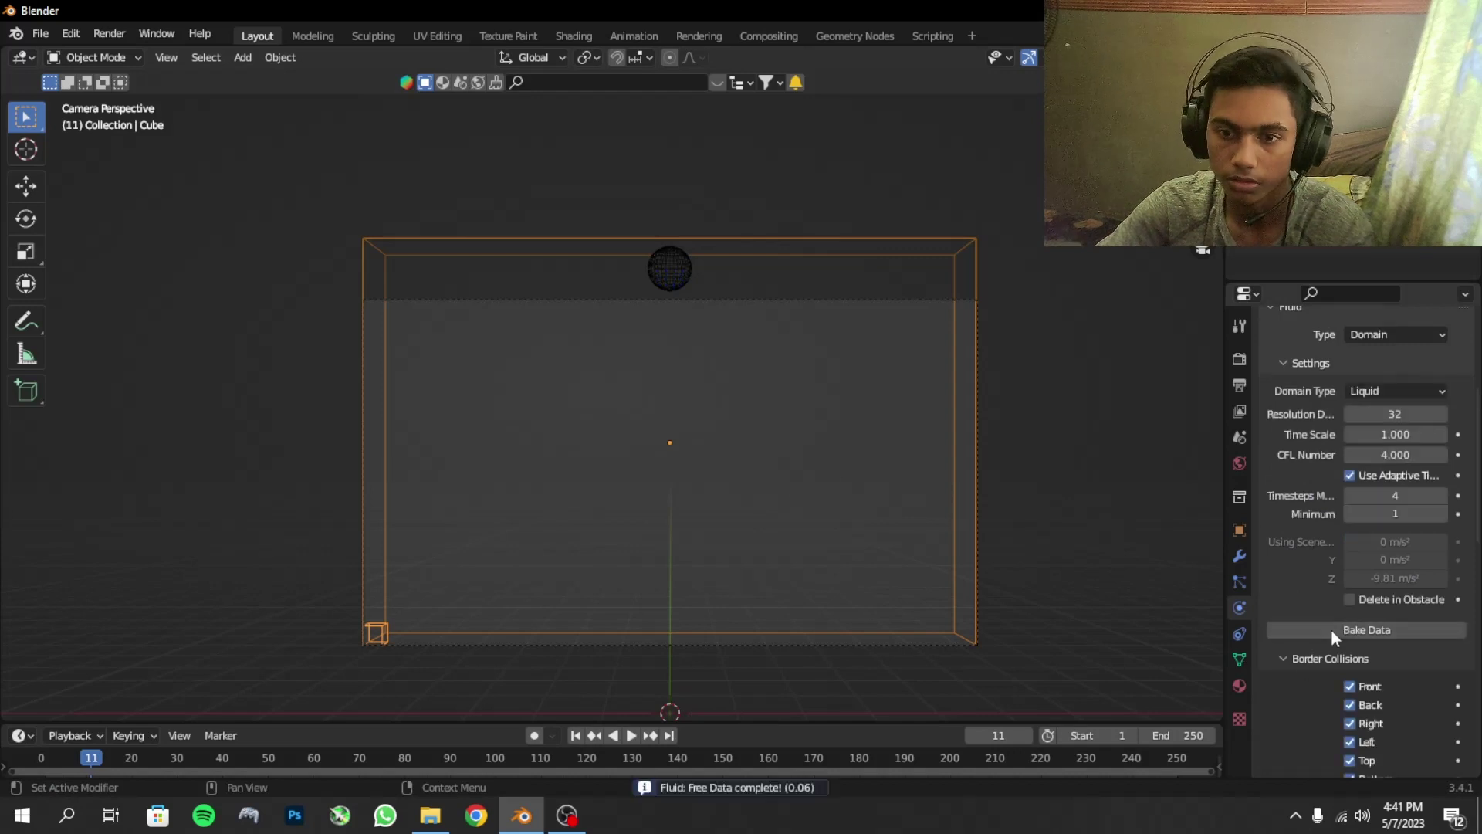
scroll(1397, 507, "up", 3)
left_click(1390, 523)
type("12")
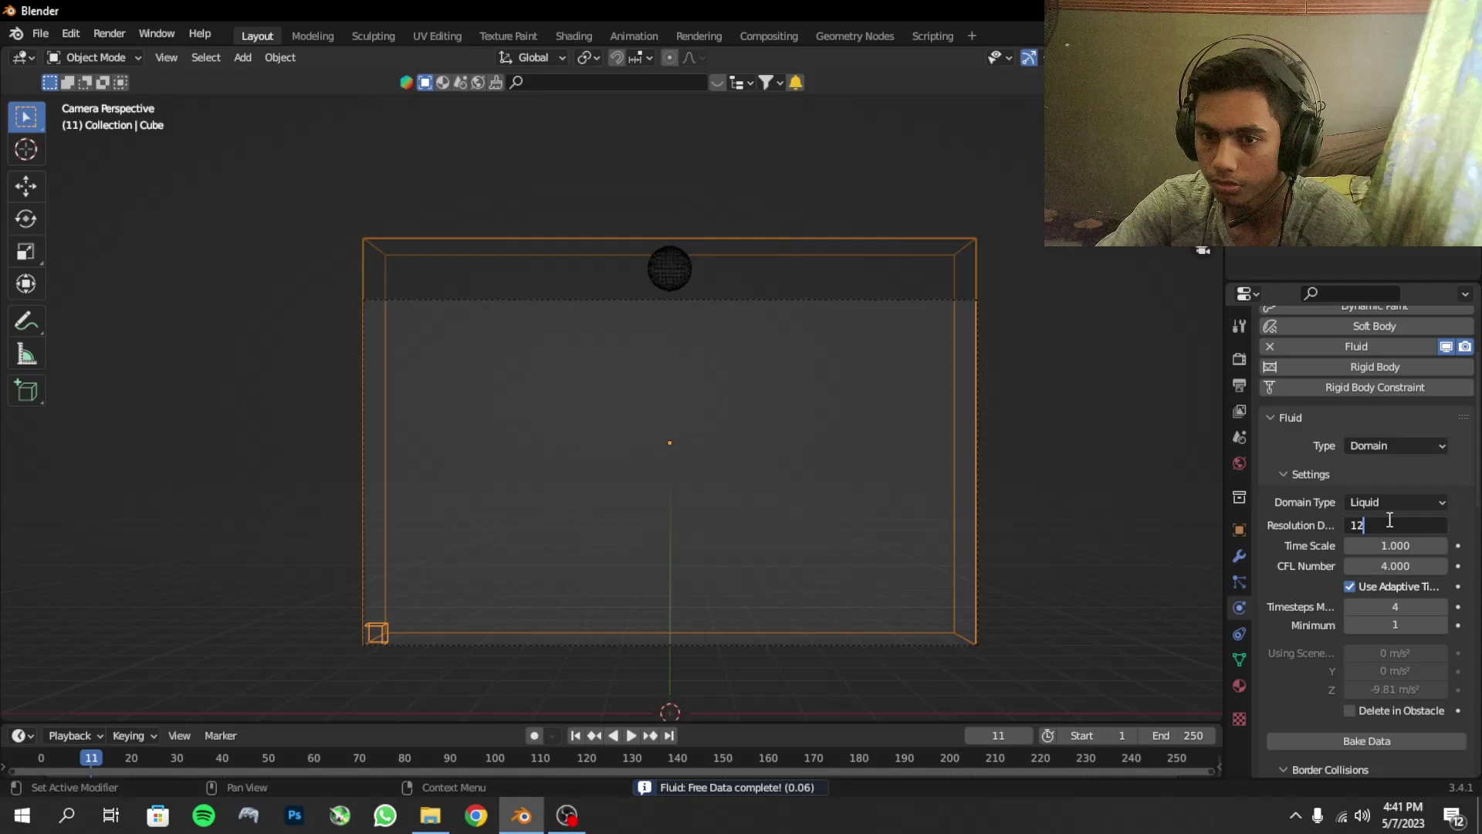
type("8")
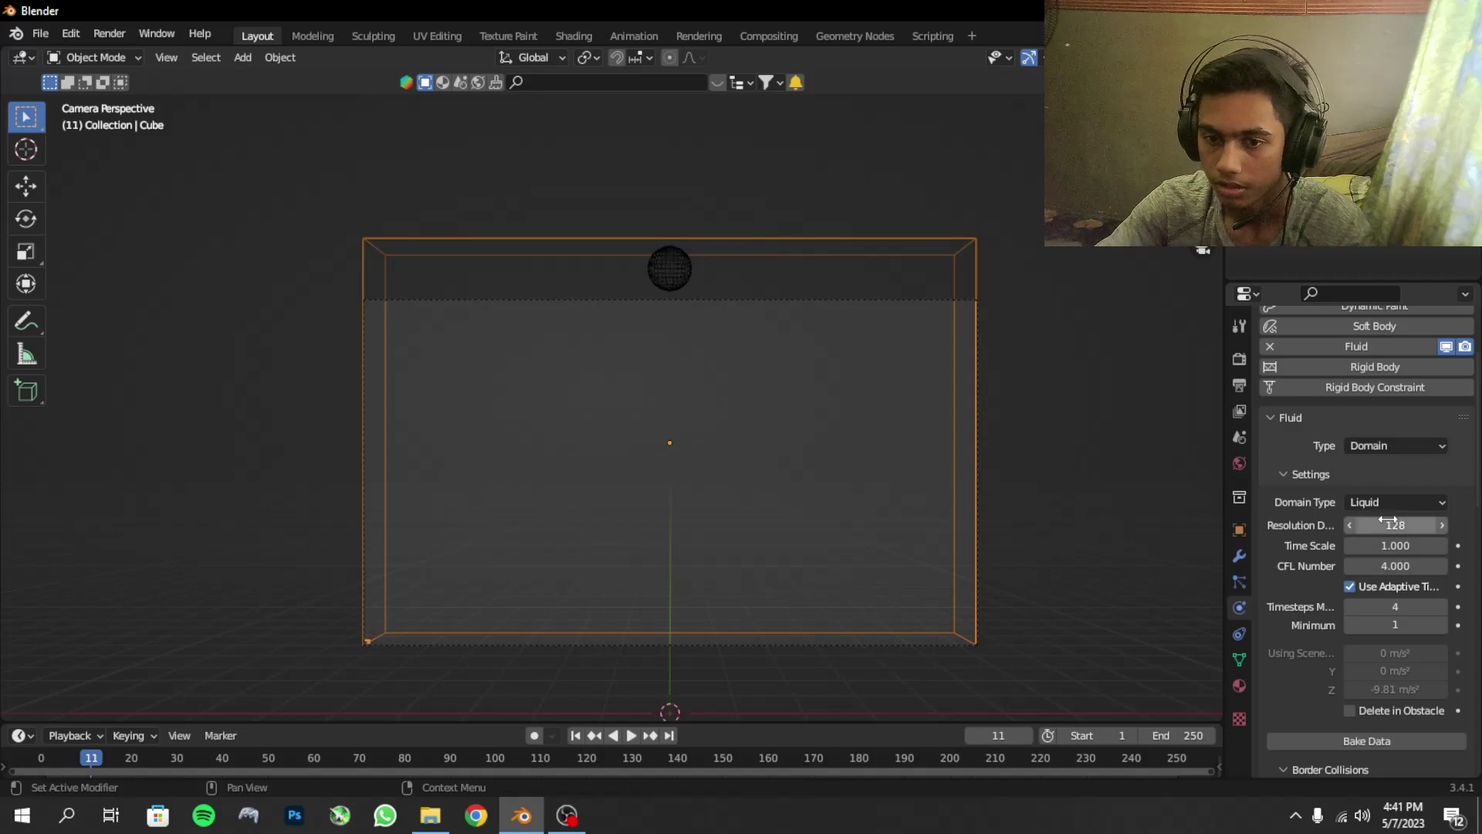
- Rebake the fluid data at resolution 128 and preview the denser stream
scroll(1388, 519, "down", 5)
scroll(1387, 519, "down", 5)
scroll(1390, 523, "down", 3)
scroll(1392, 528, "down", 3)
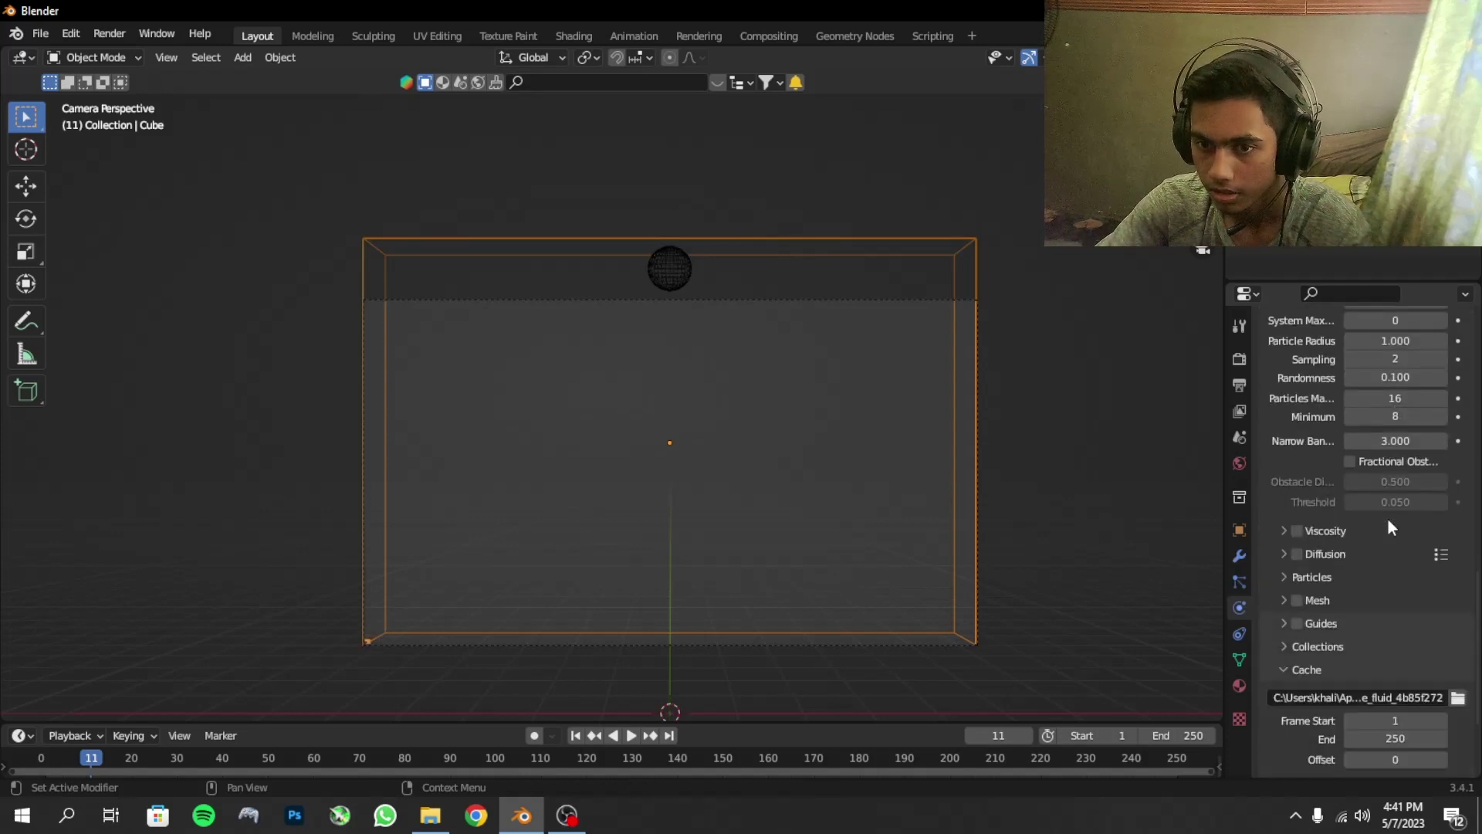
scroll(1388, 518, "down", 4)
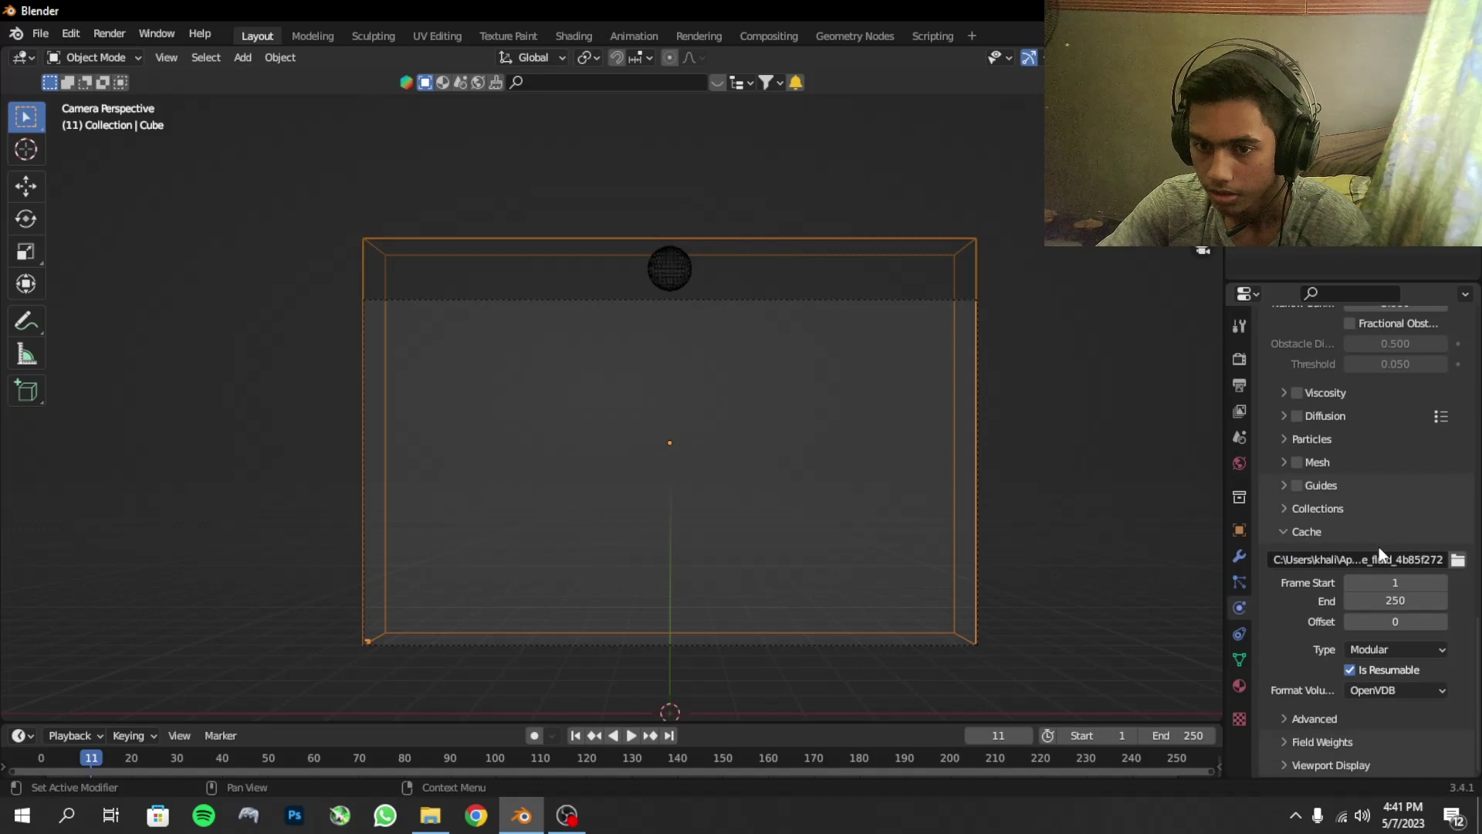
scroll(1379, 547, "up", 5)
scroll(1379, 546, "up", 5)
scroll(1378, 547, "up", 5)
scroll(1379, 547, "up", 2)
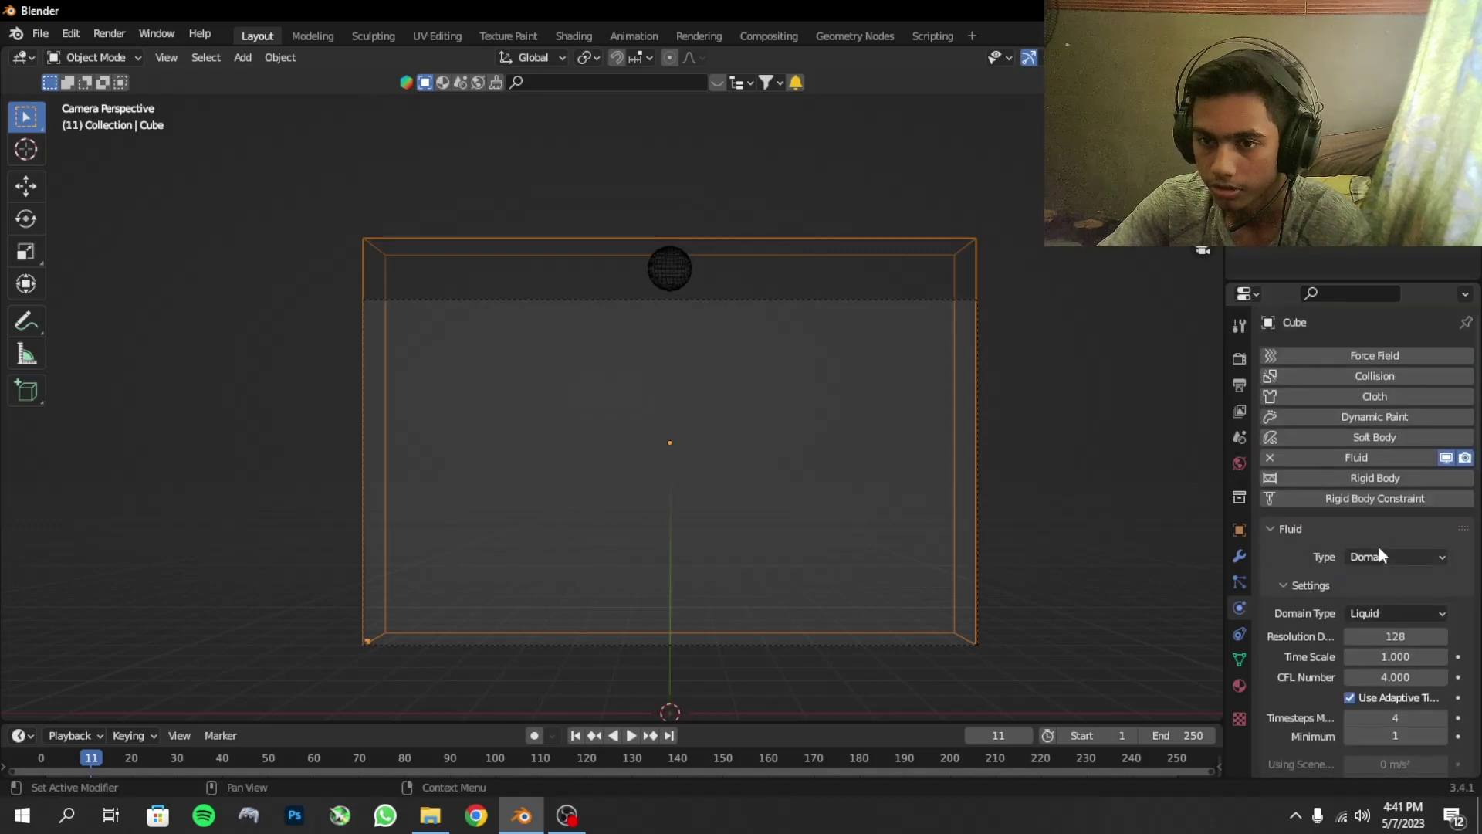
scroll(1379, 546, "down", 7)
left_click(1377, 594)
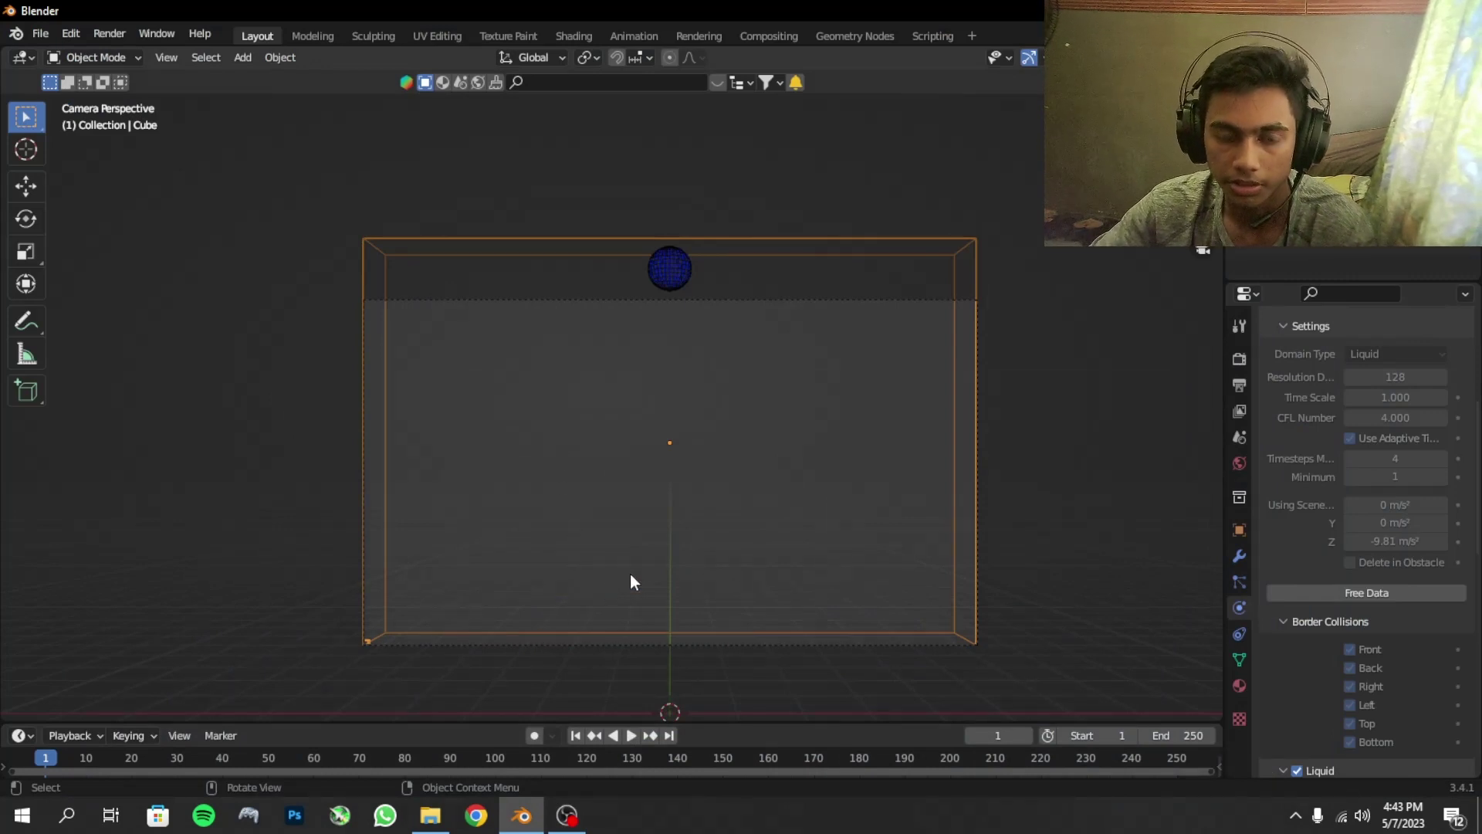
key("space")
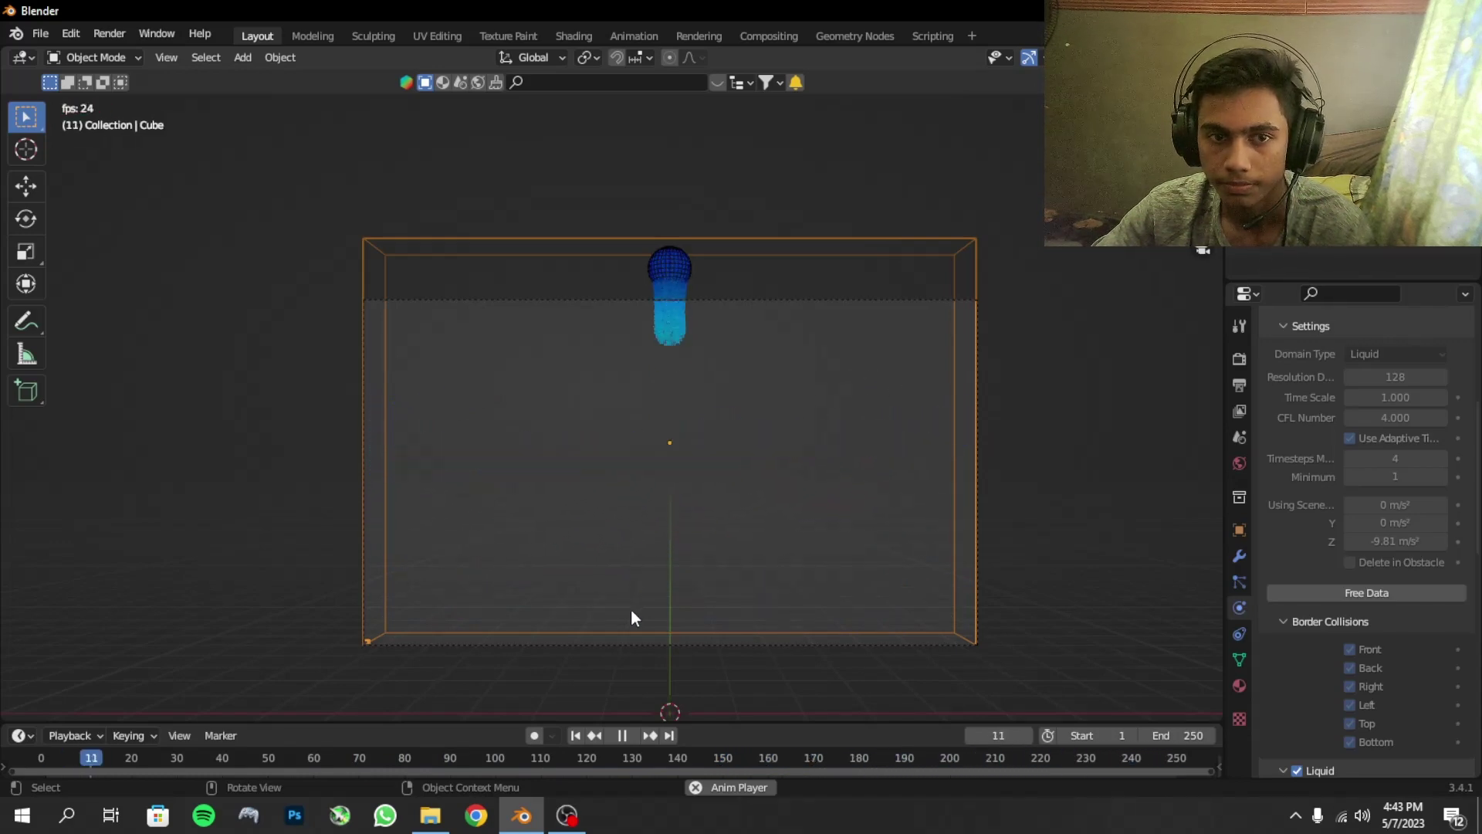
key("space")
- Save the project as asfagagdsg.blend
left_click(575, 735)
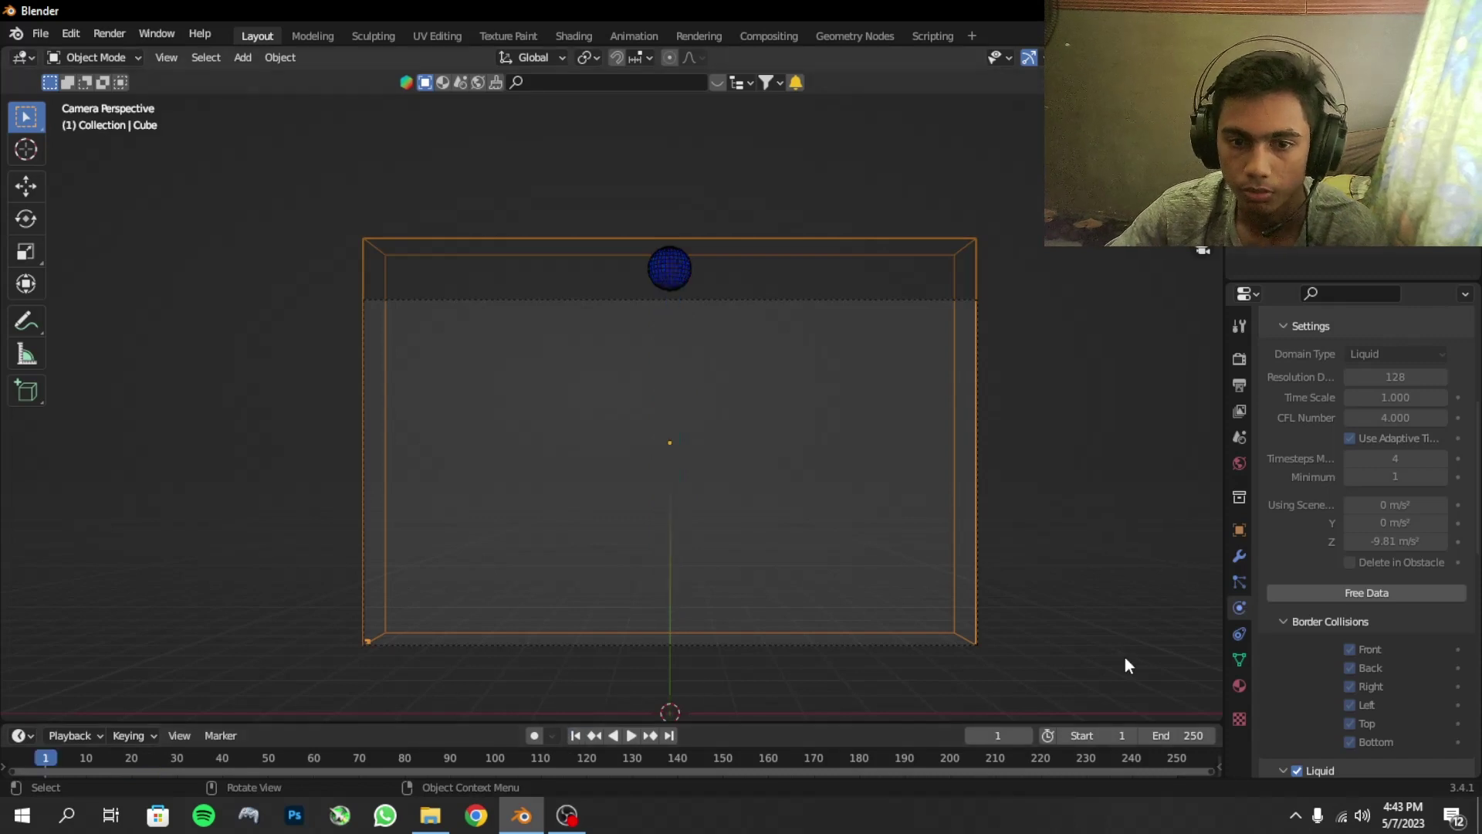
key("ctrl+s")
scroll(1356, 593, "down", 5)
left_click(657, 658)
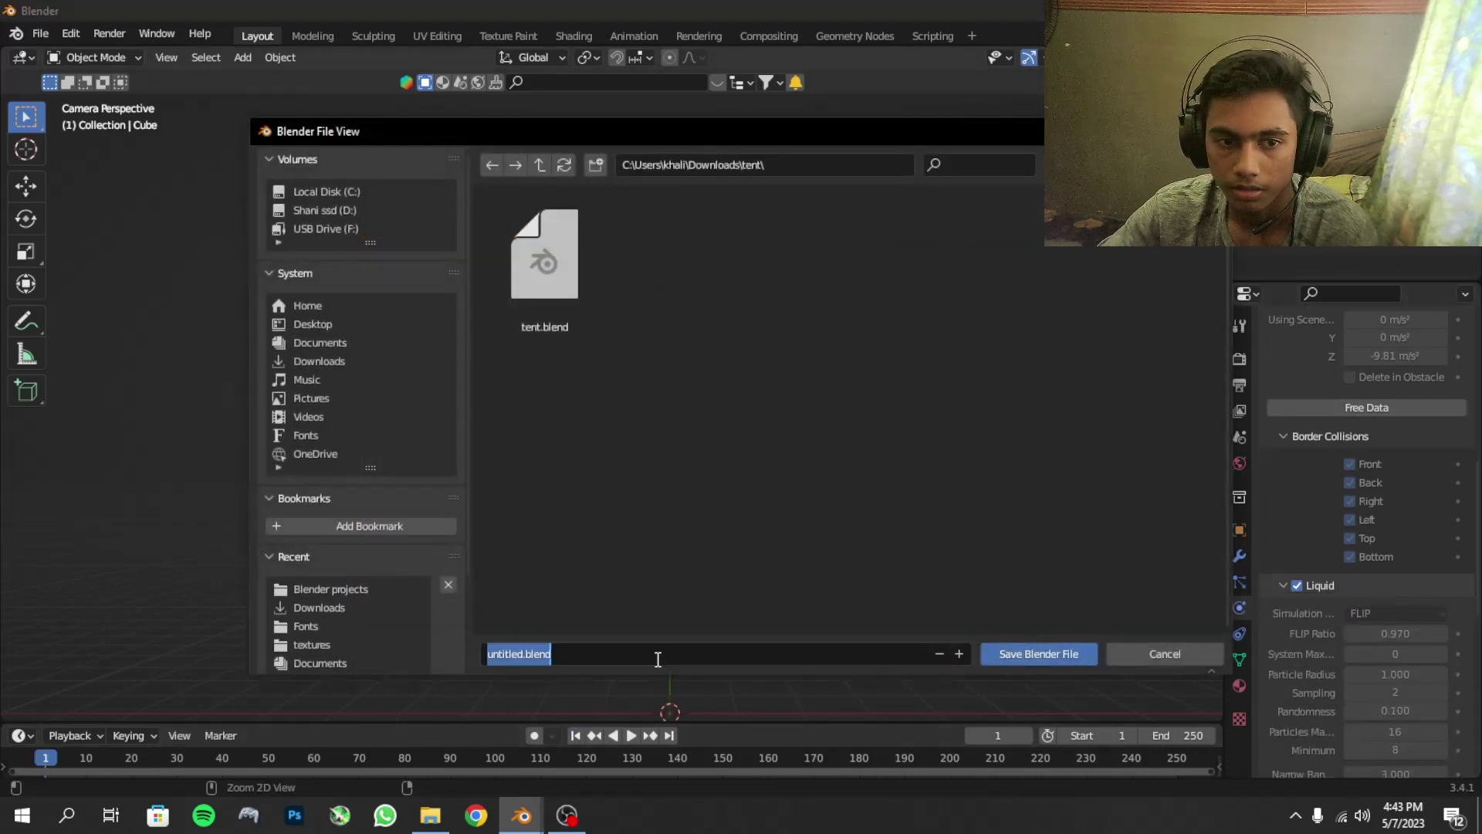
type("asfagag")
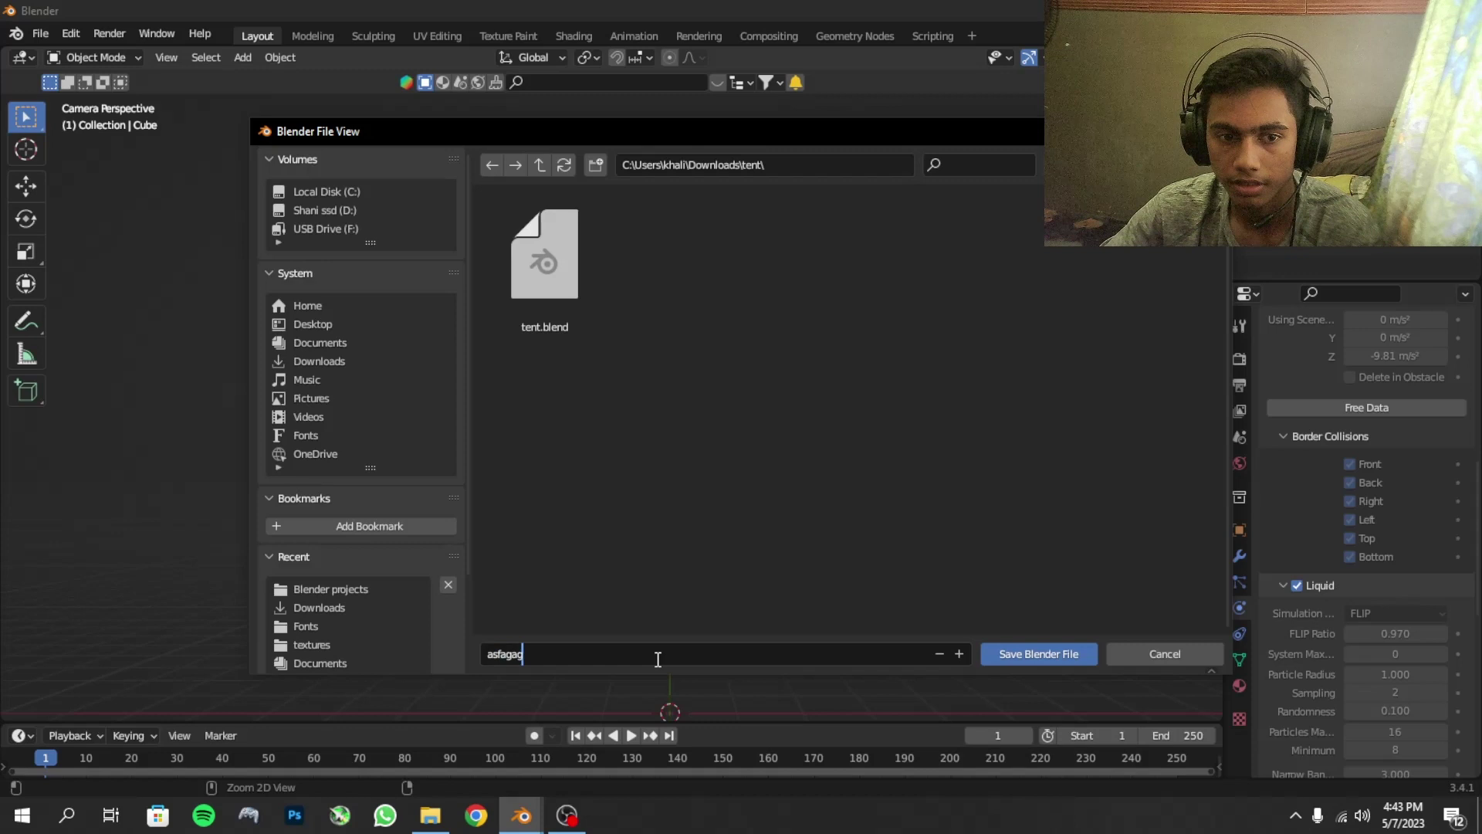
type("dsg")
left_click(1031, 656)
- Enable domain Mesh generation with the Final generator and bake the liquid mesh
scroll(1340, 543, "down", 7)
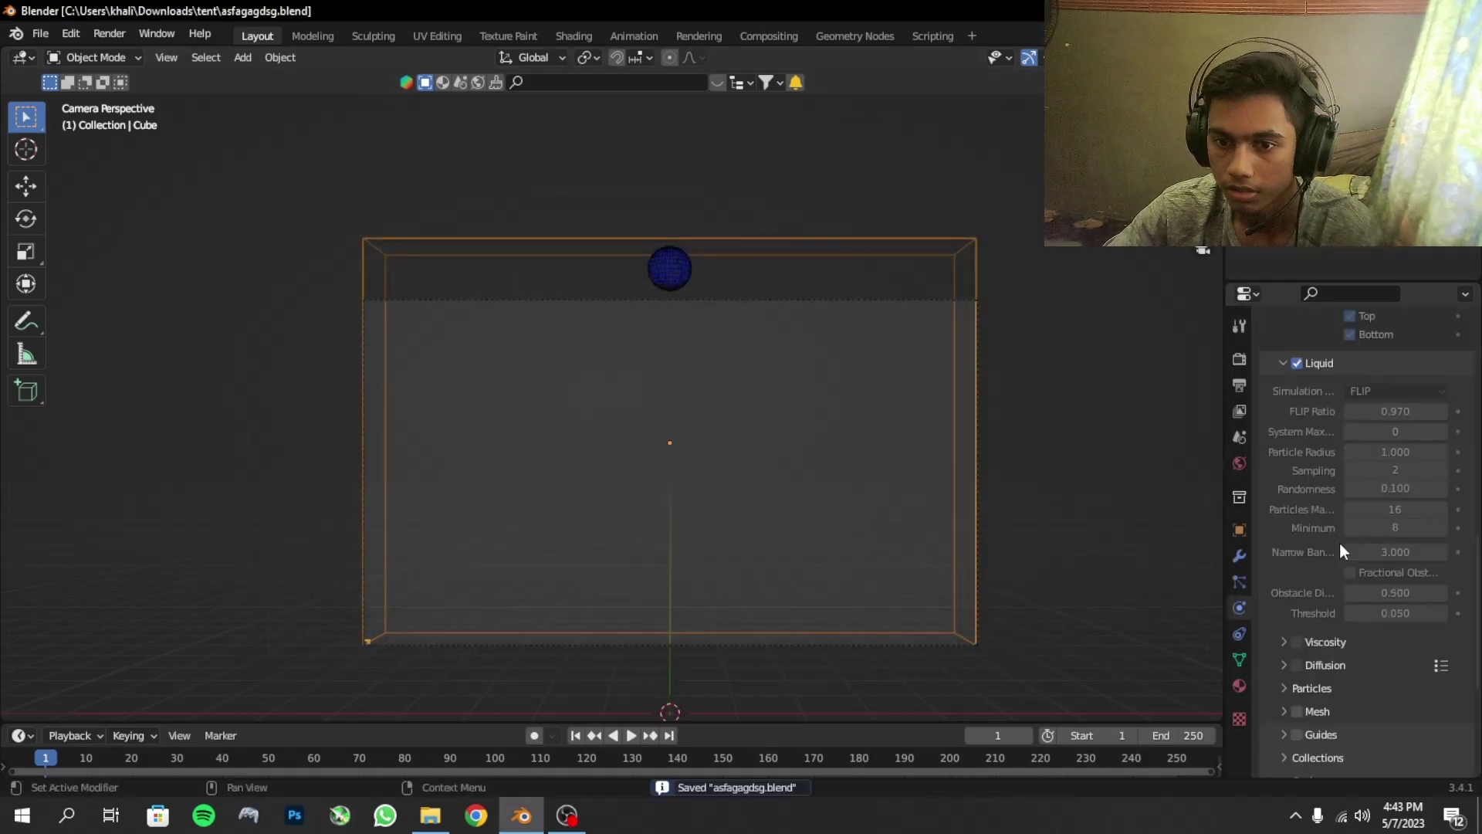
scroll(1337, 566, "down", 3)
scroll(1337, 566, "down", 3)
left_click(1284, 525)
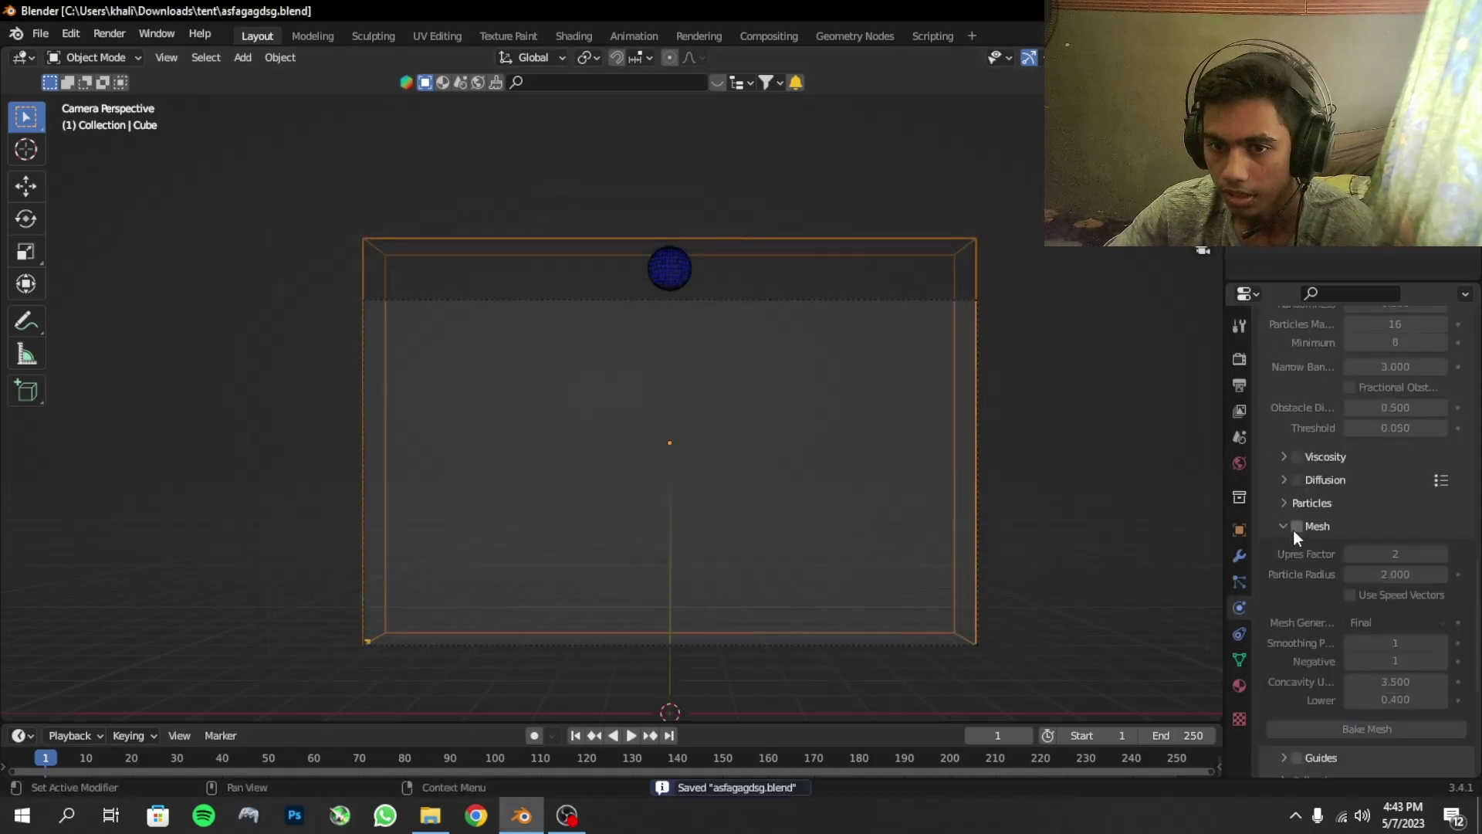
left_click(1294, 530)
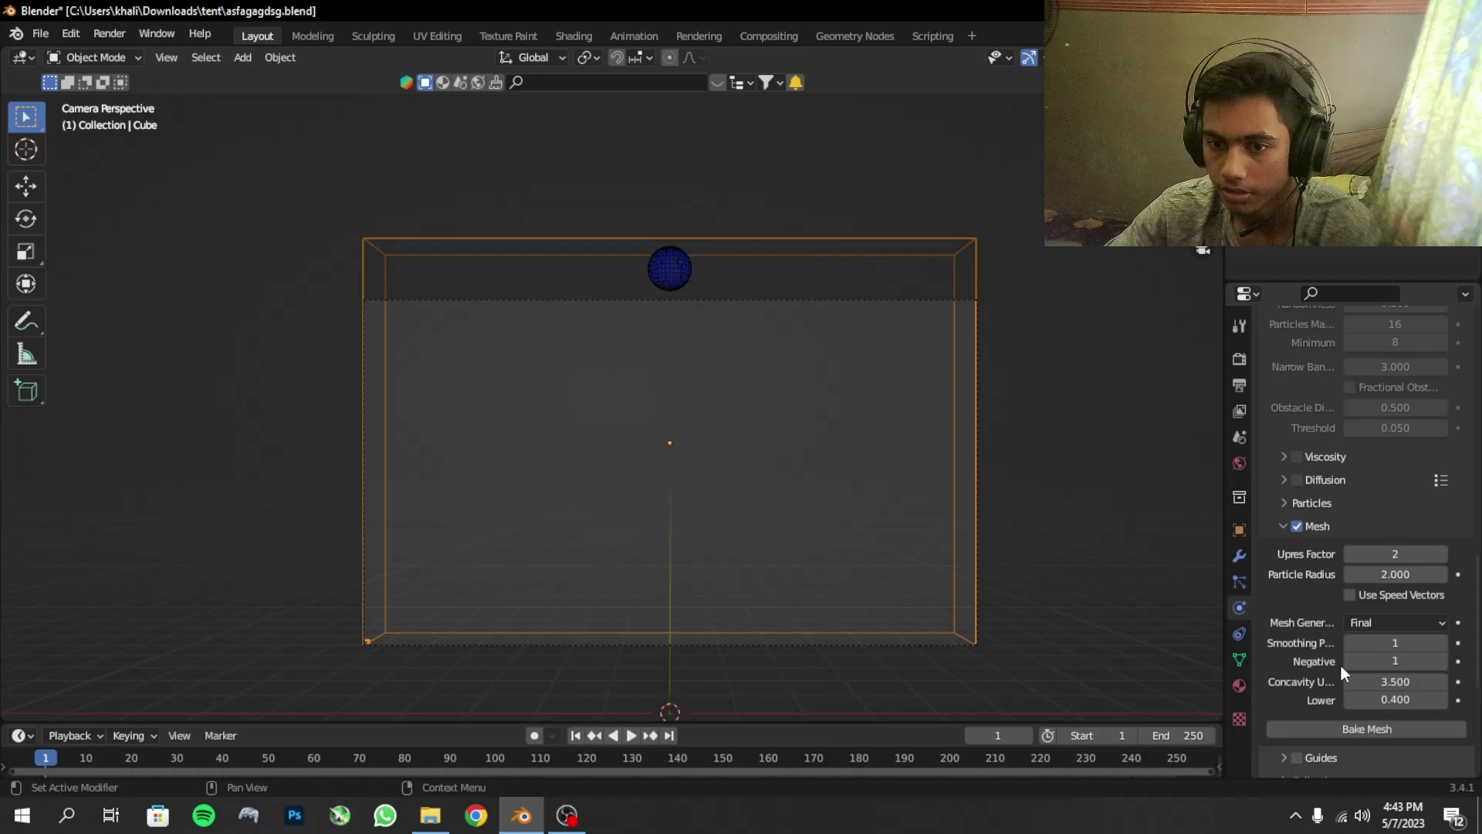
scroll(1340, 664, "down", 2)
left_click(1370, 555)
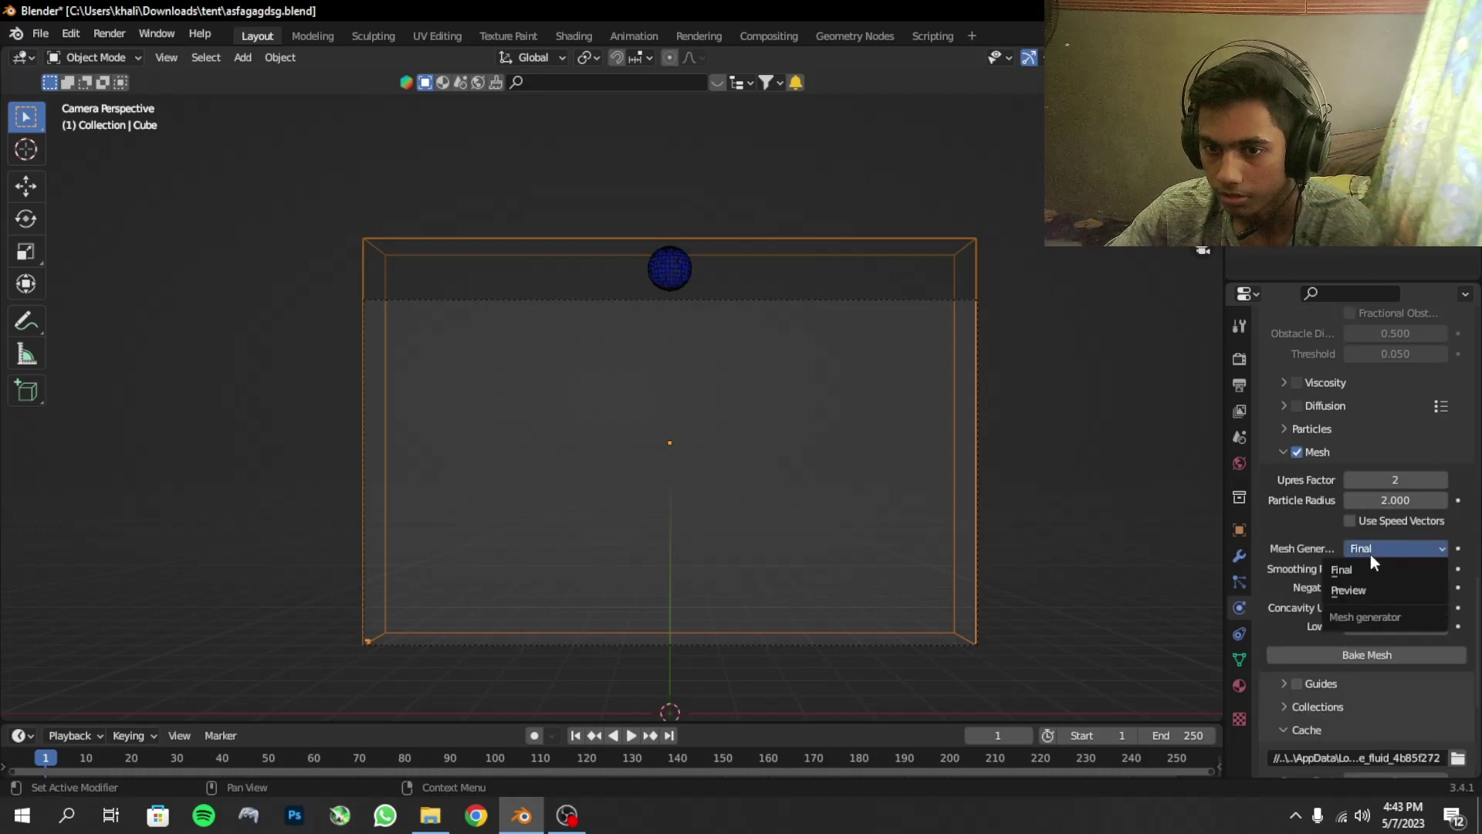
left_click(1370, 570)
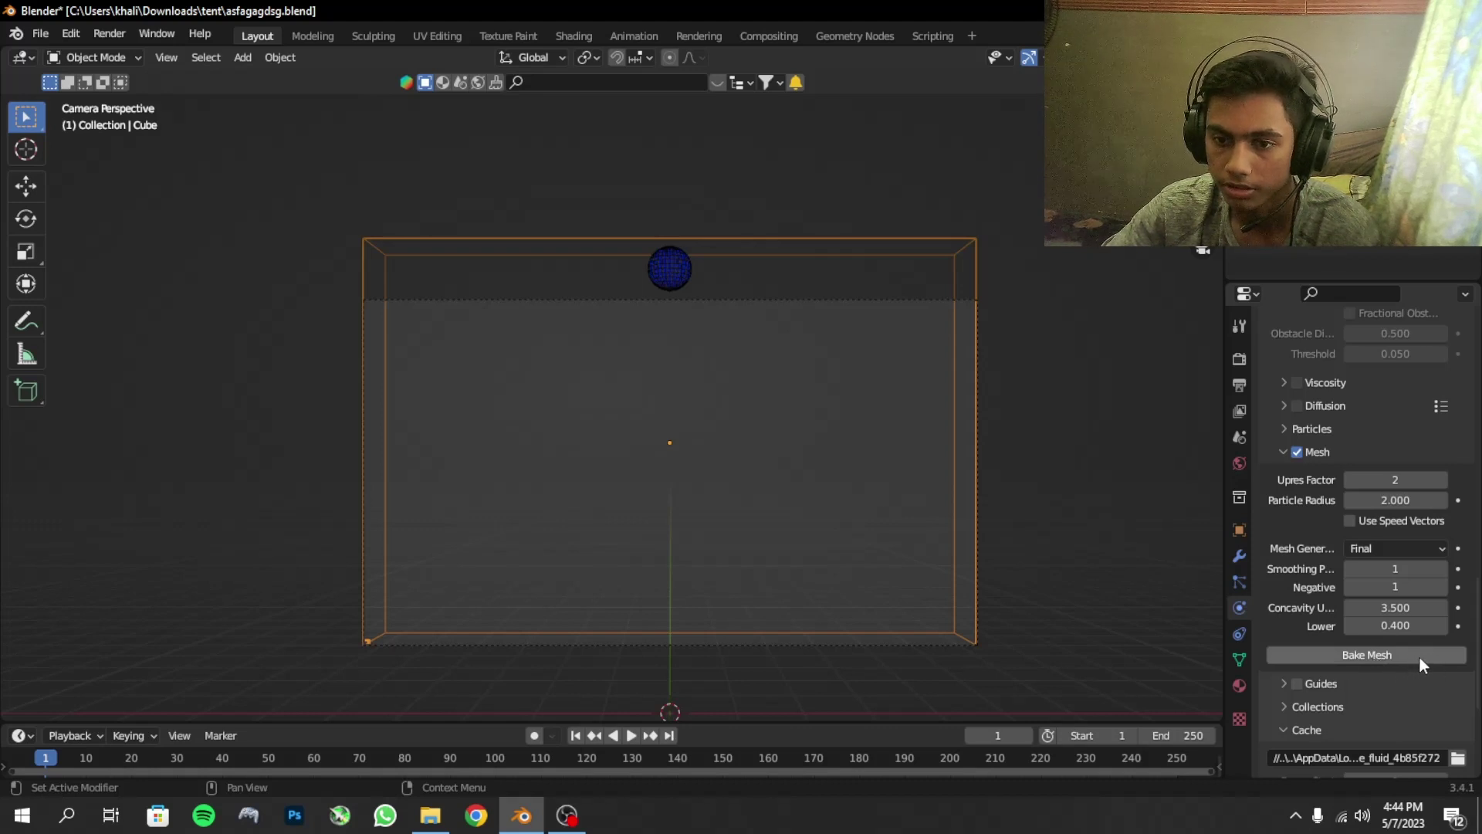
left_click(1418, 655)
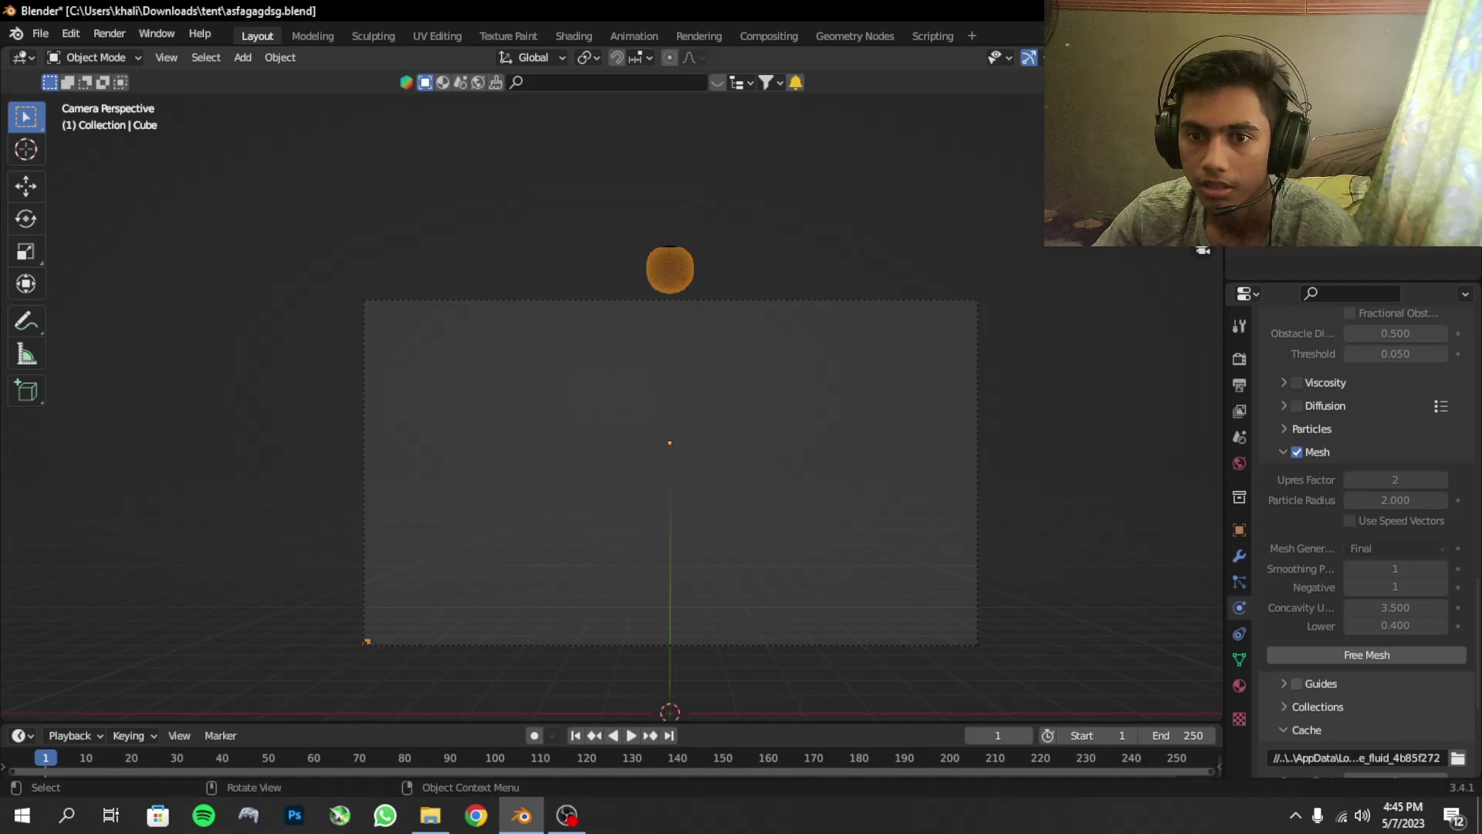
- Switch the render engine from Eevee to Cycles with GPU Compute as the device
left_click(1238, 359)
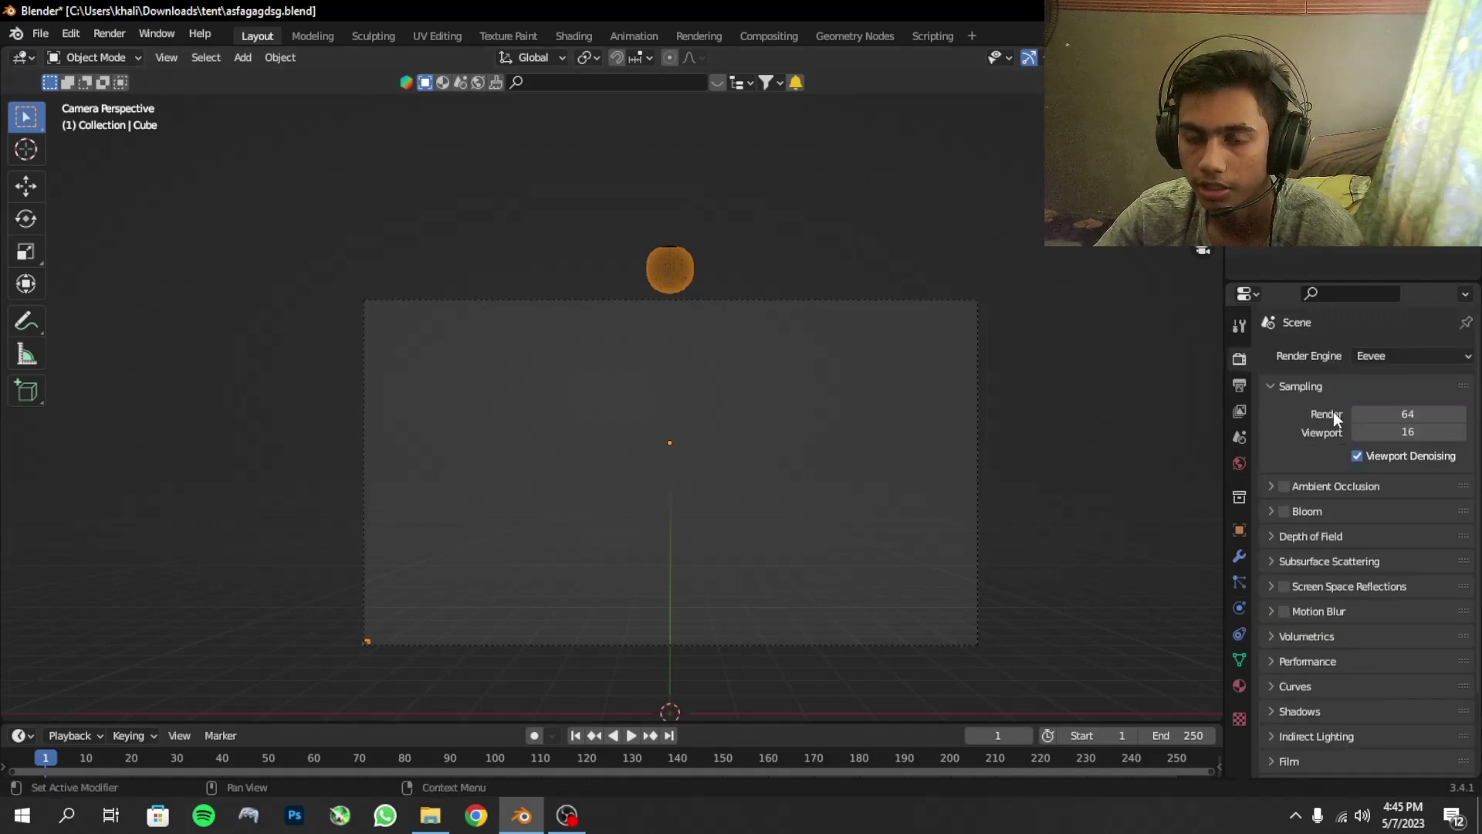
left_click(1409, 357)
left_click(1395, 418)
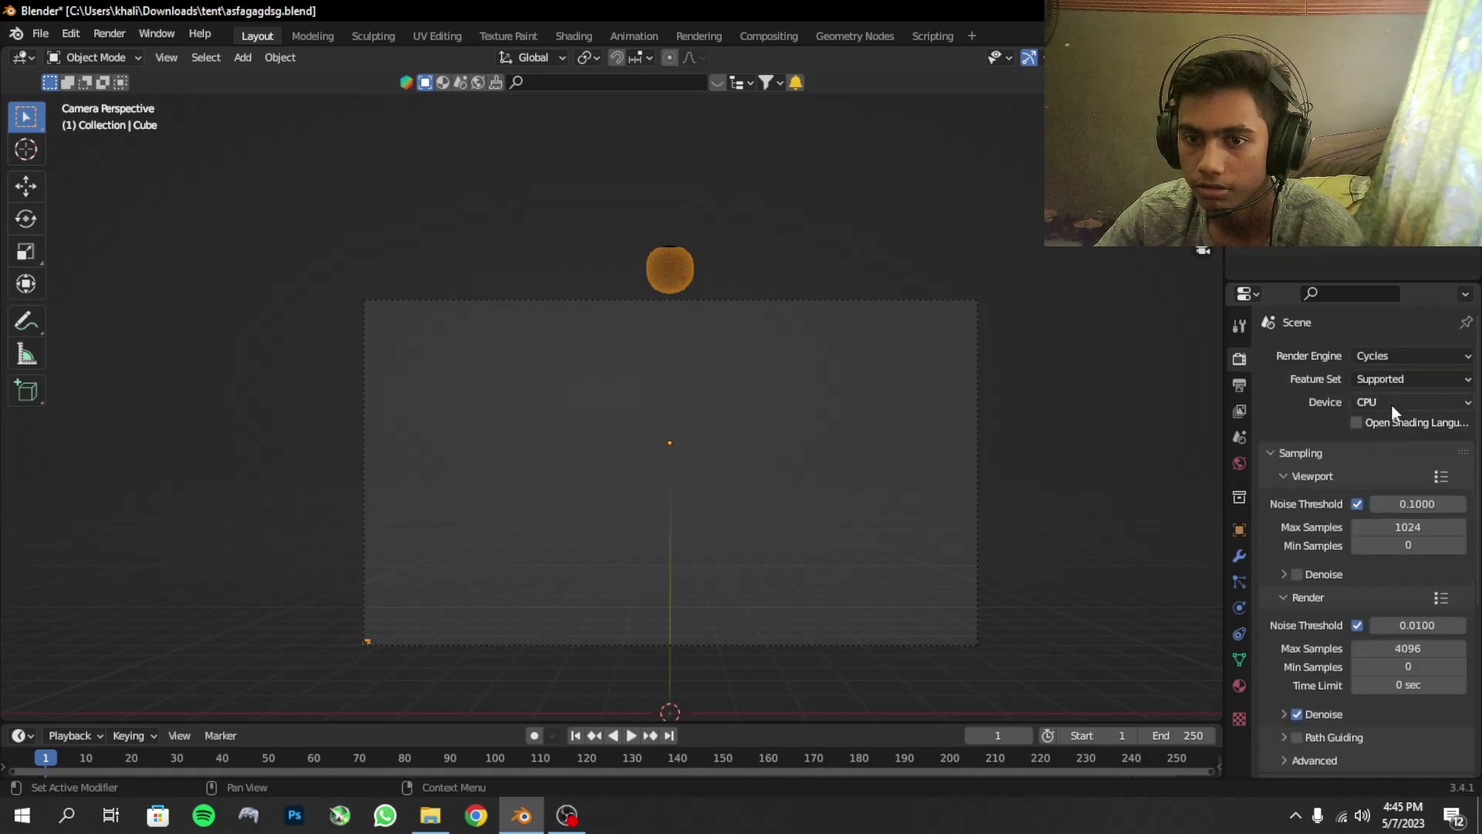
left_click(1390, 404)
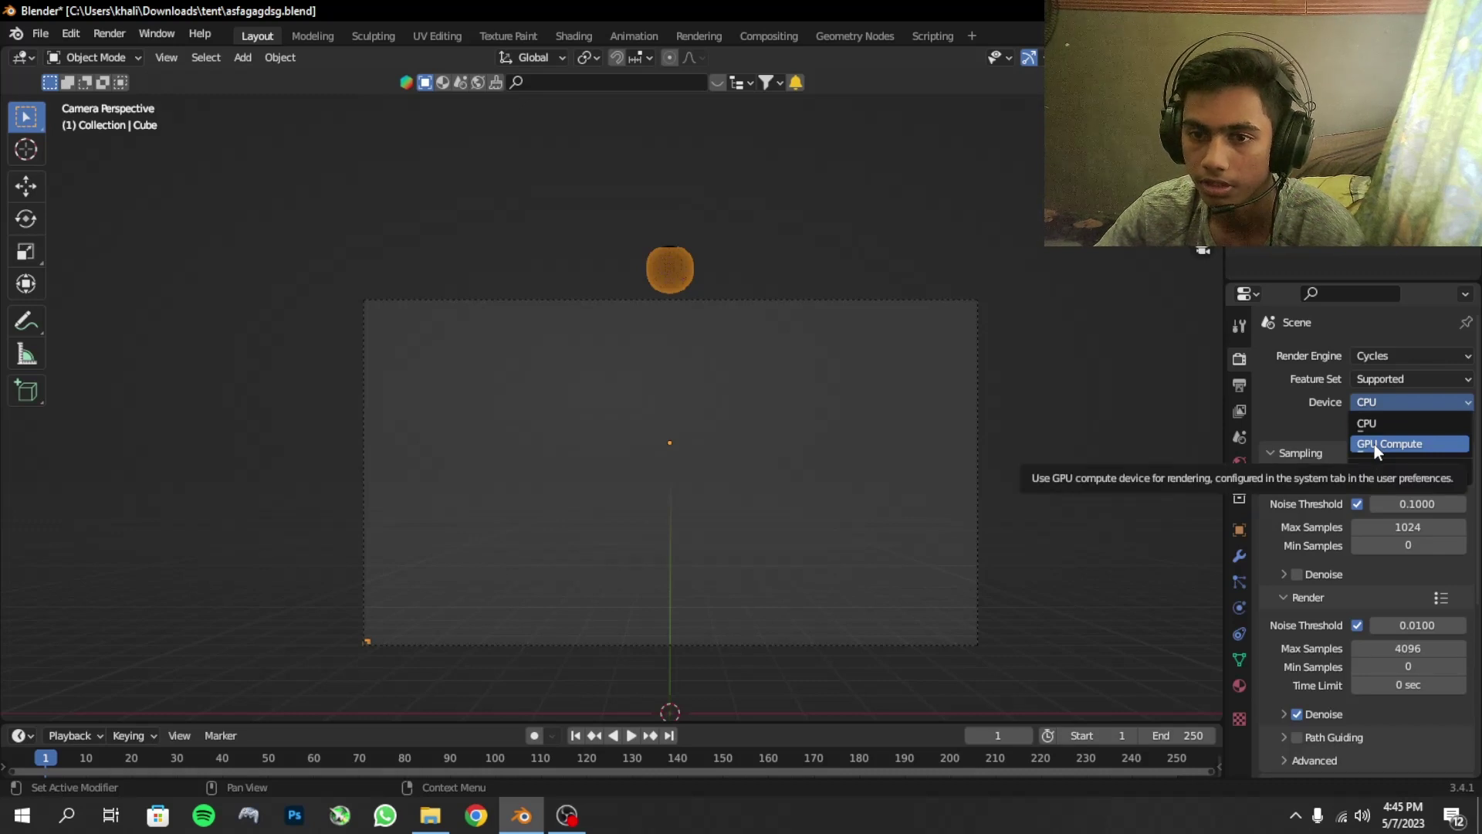
left_click(1374, 443)
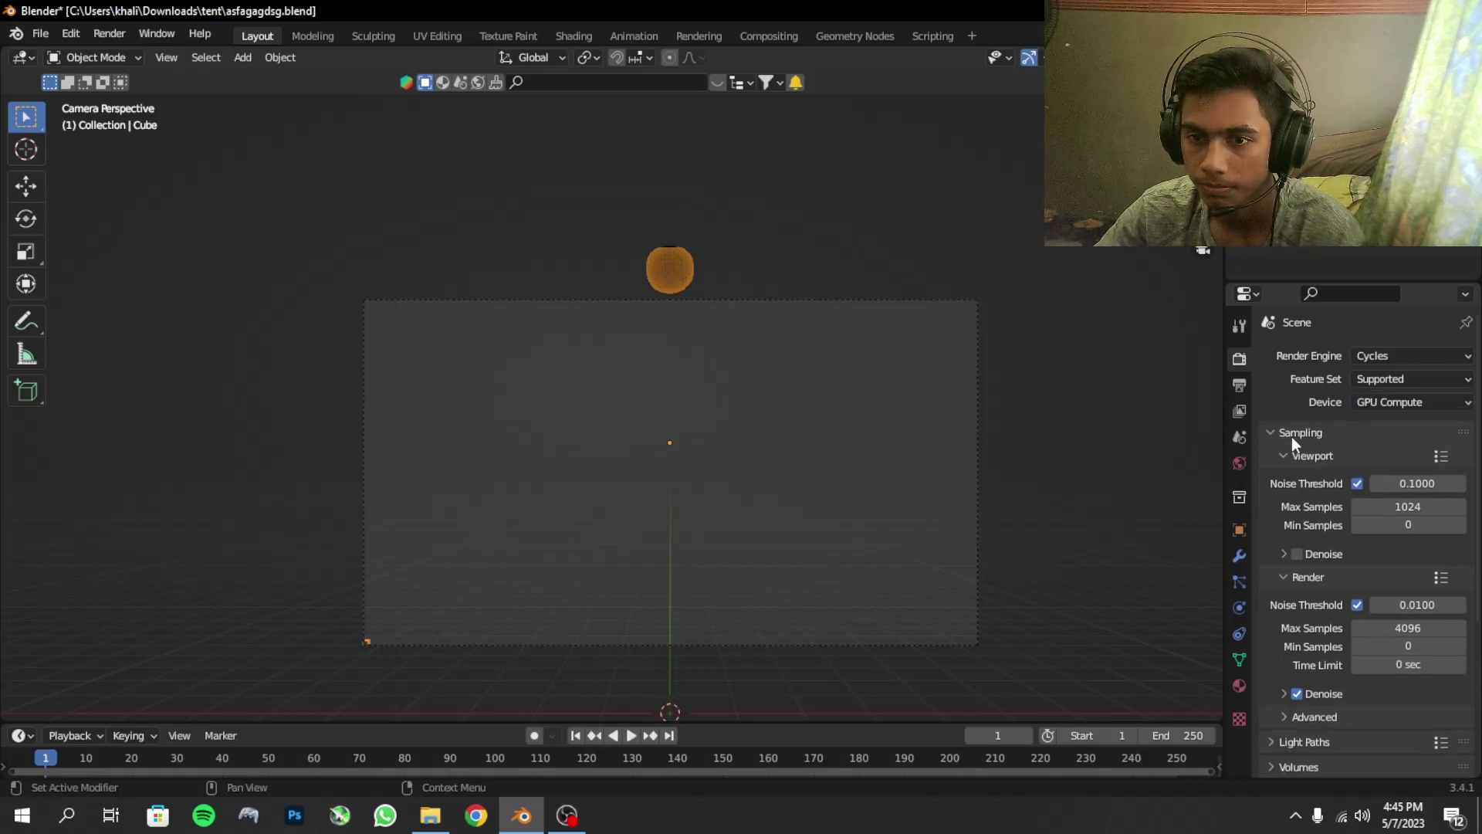
scroll(1302, 487, "down", 5)
scroll(1342, 465, "up", 5)
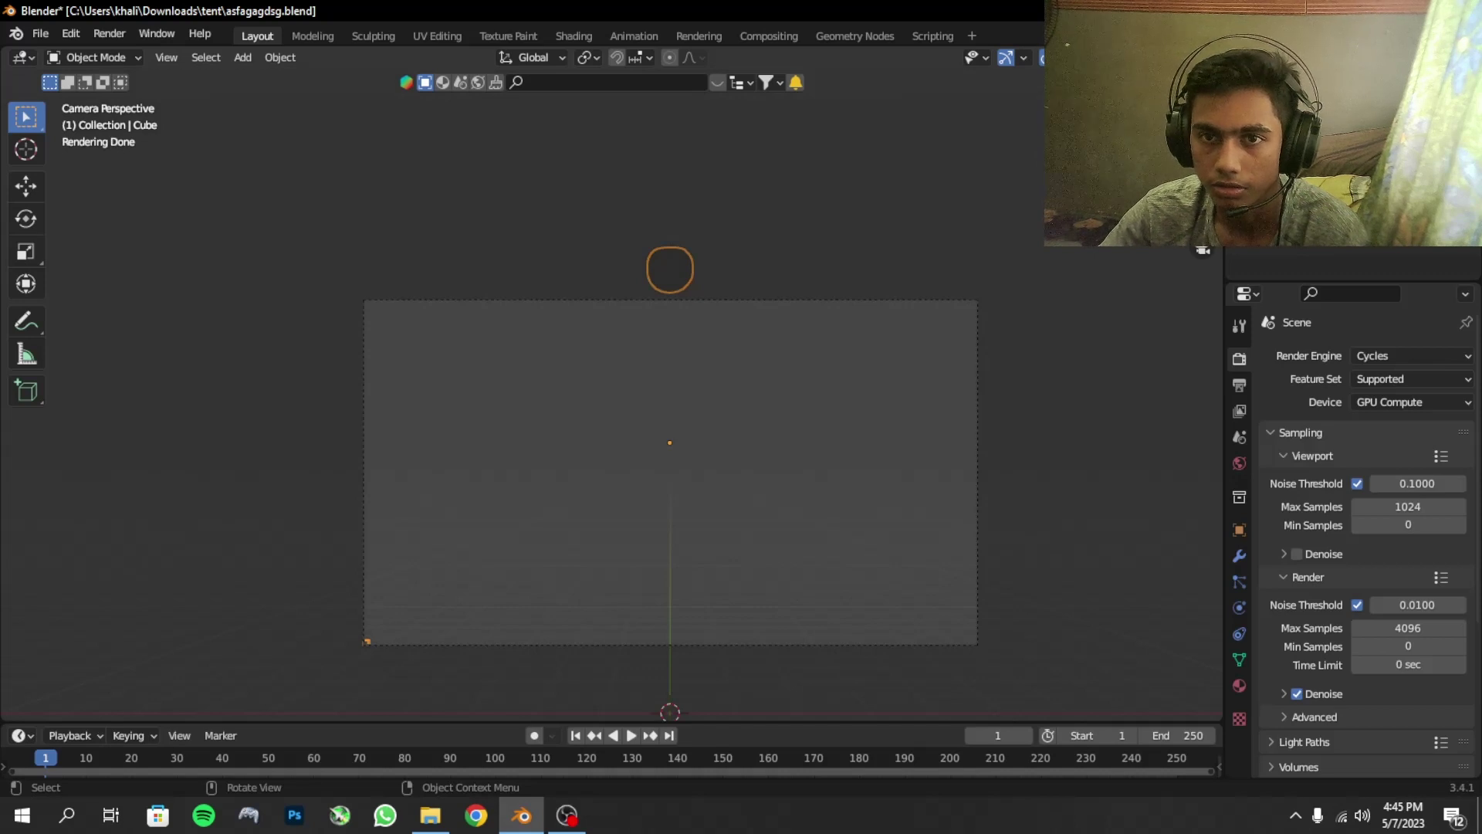
- Preview rendered shading with a Sky Texture world, then play the fluid pour to frame 126
key("shift+alt+z")
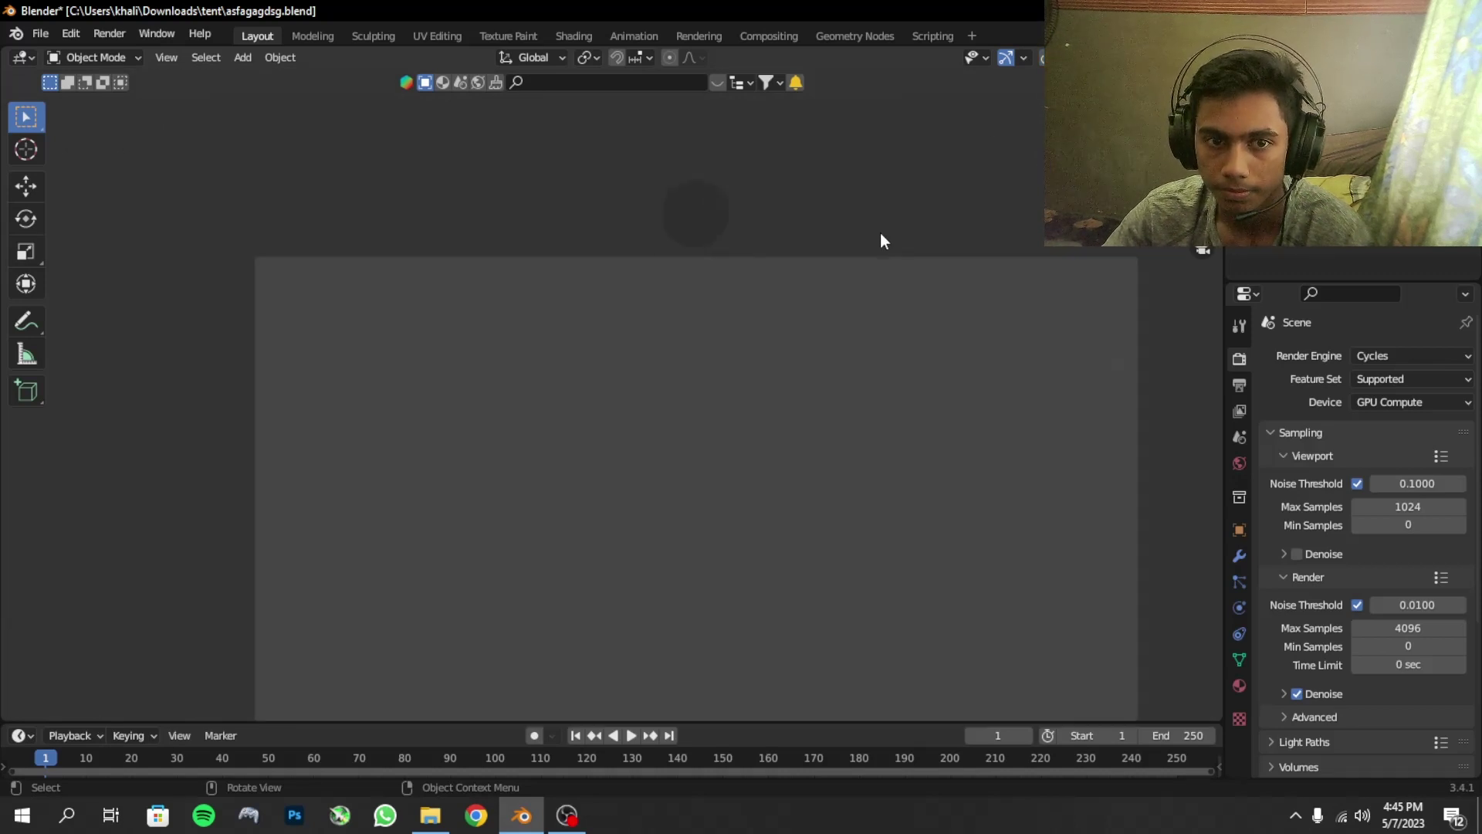
scroll(880, 234, "up", 1)
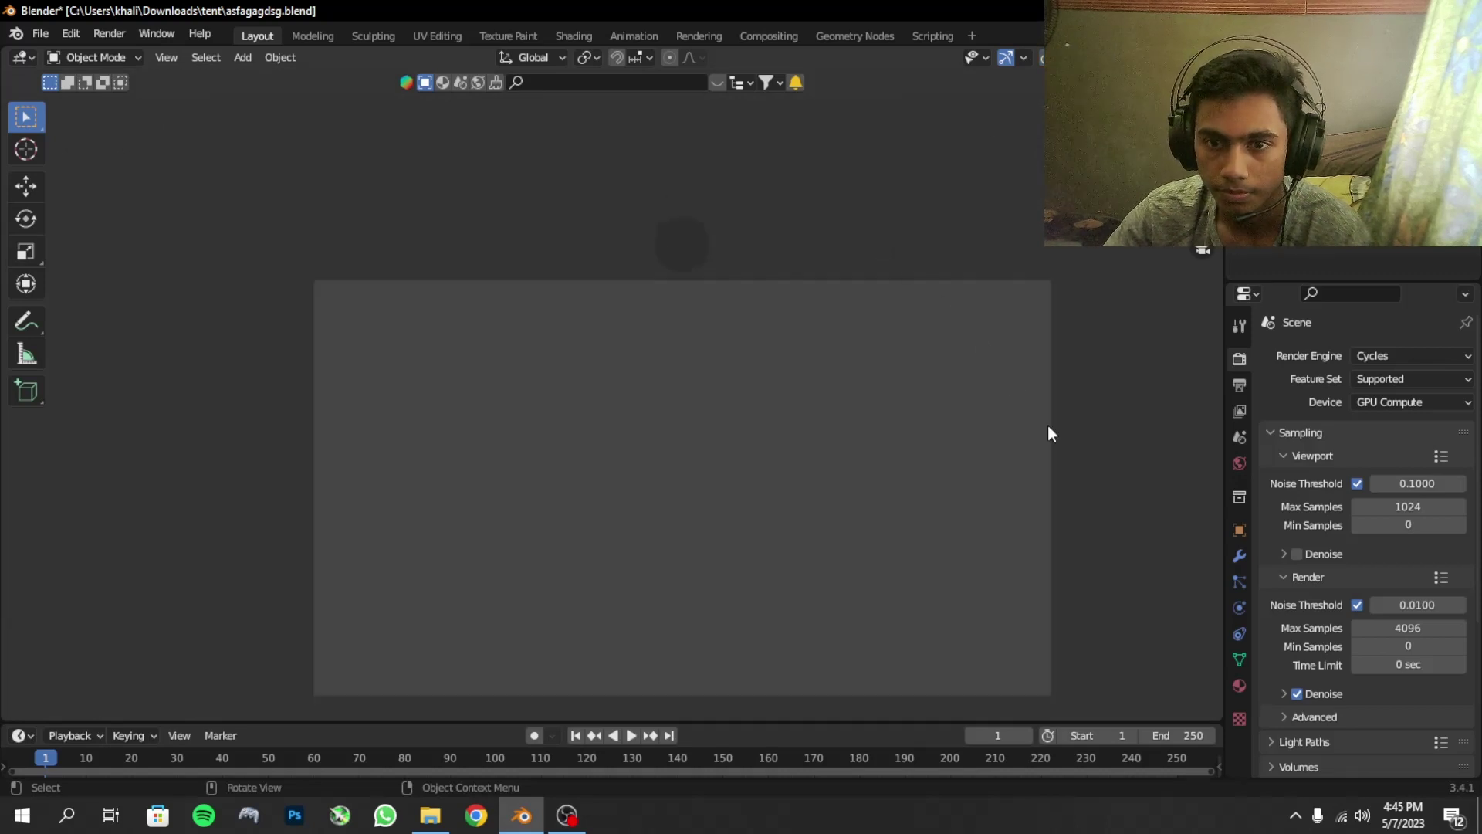
left_click(1240, 465)
left_click(1353, 472)
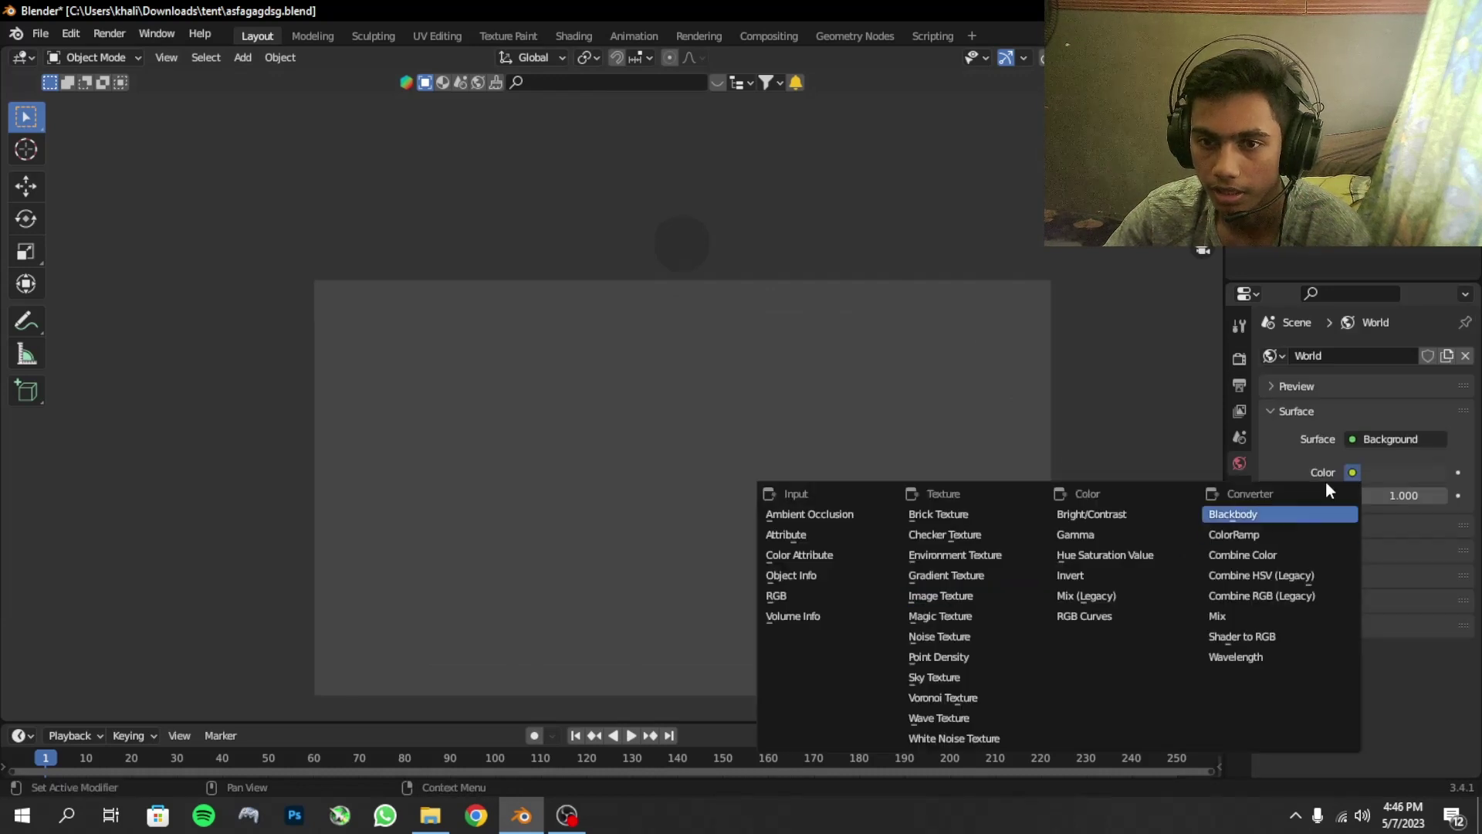
left_click(1349, 472)
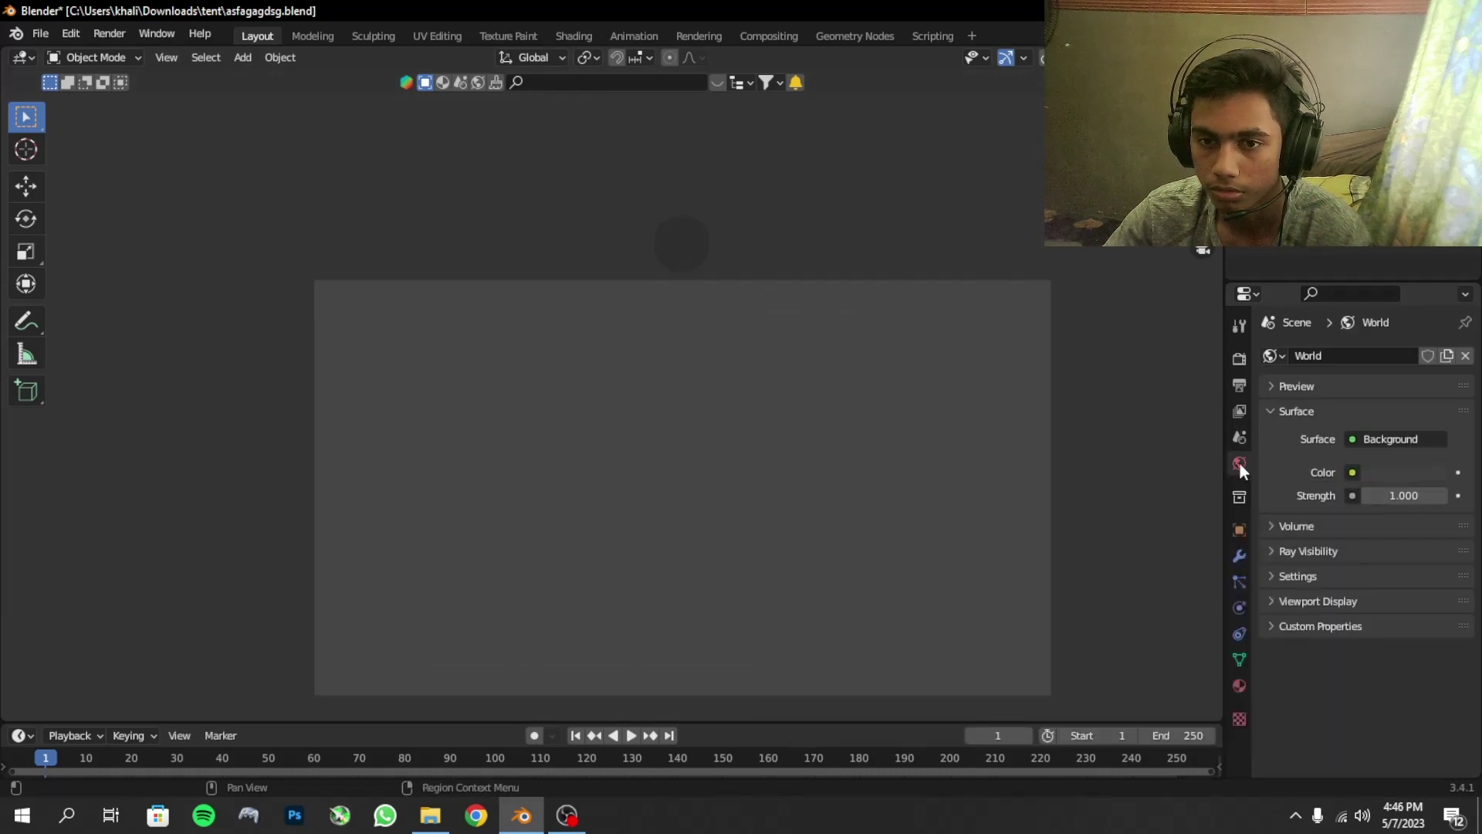
left_click(1352, 472)
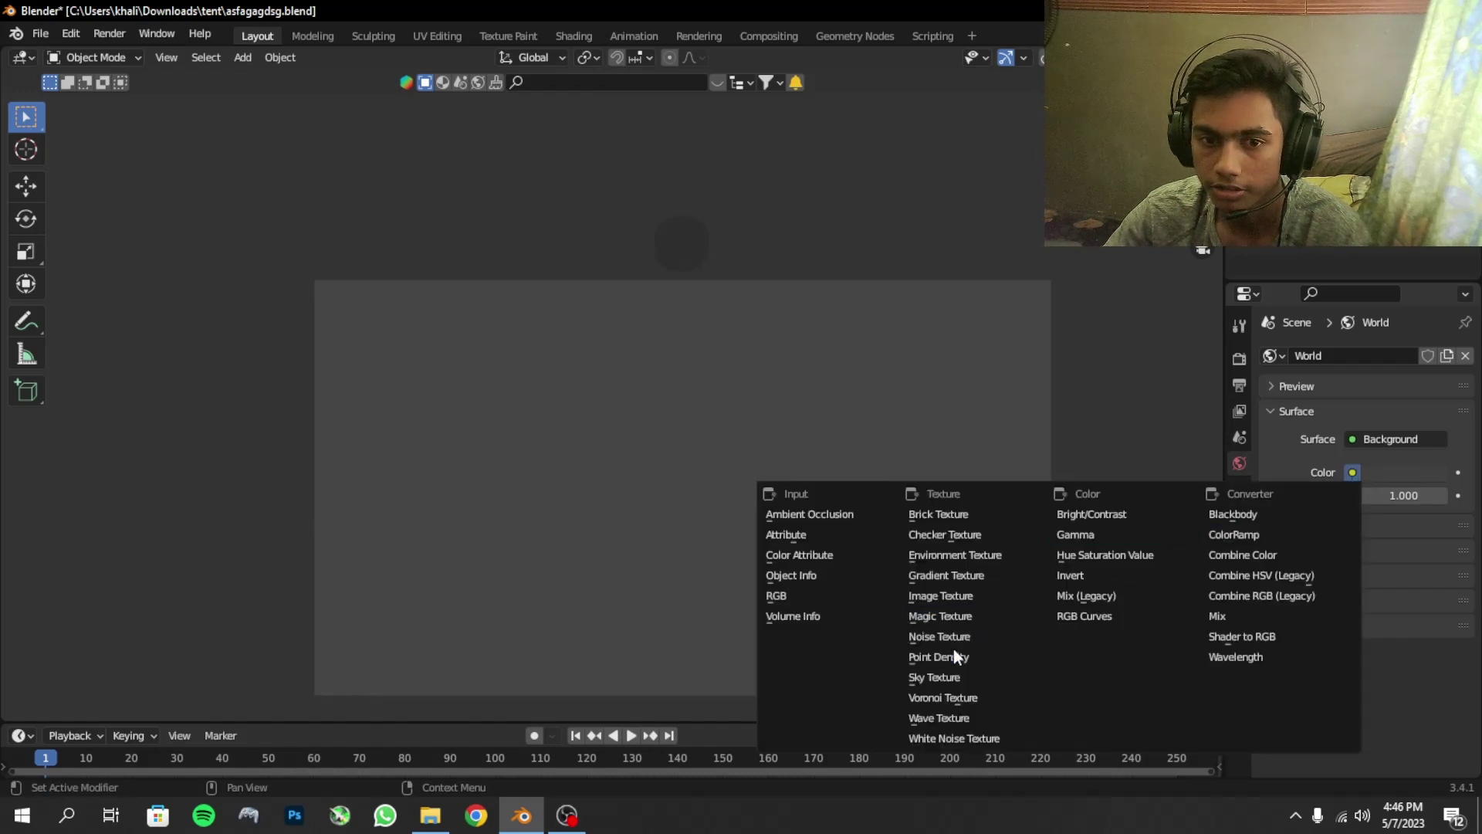
left_click(944, 679)
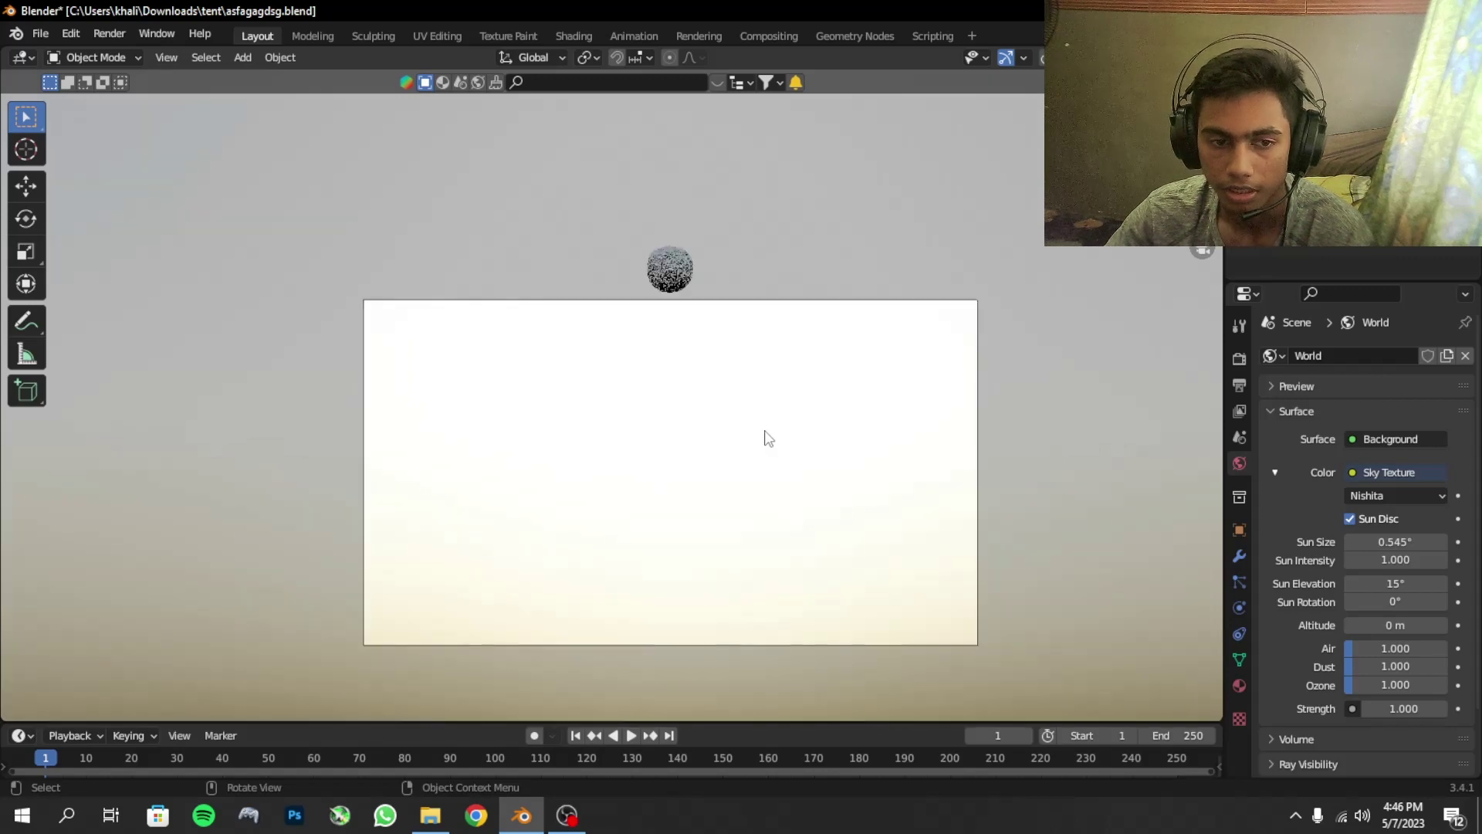
key("space")
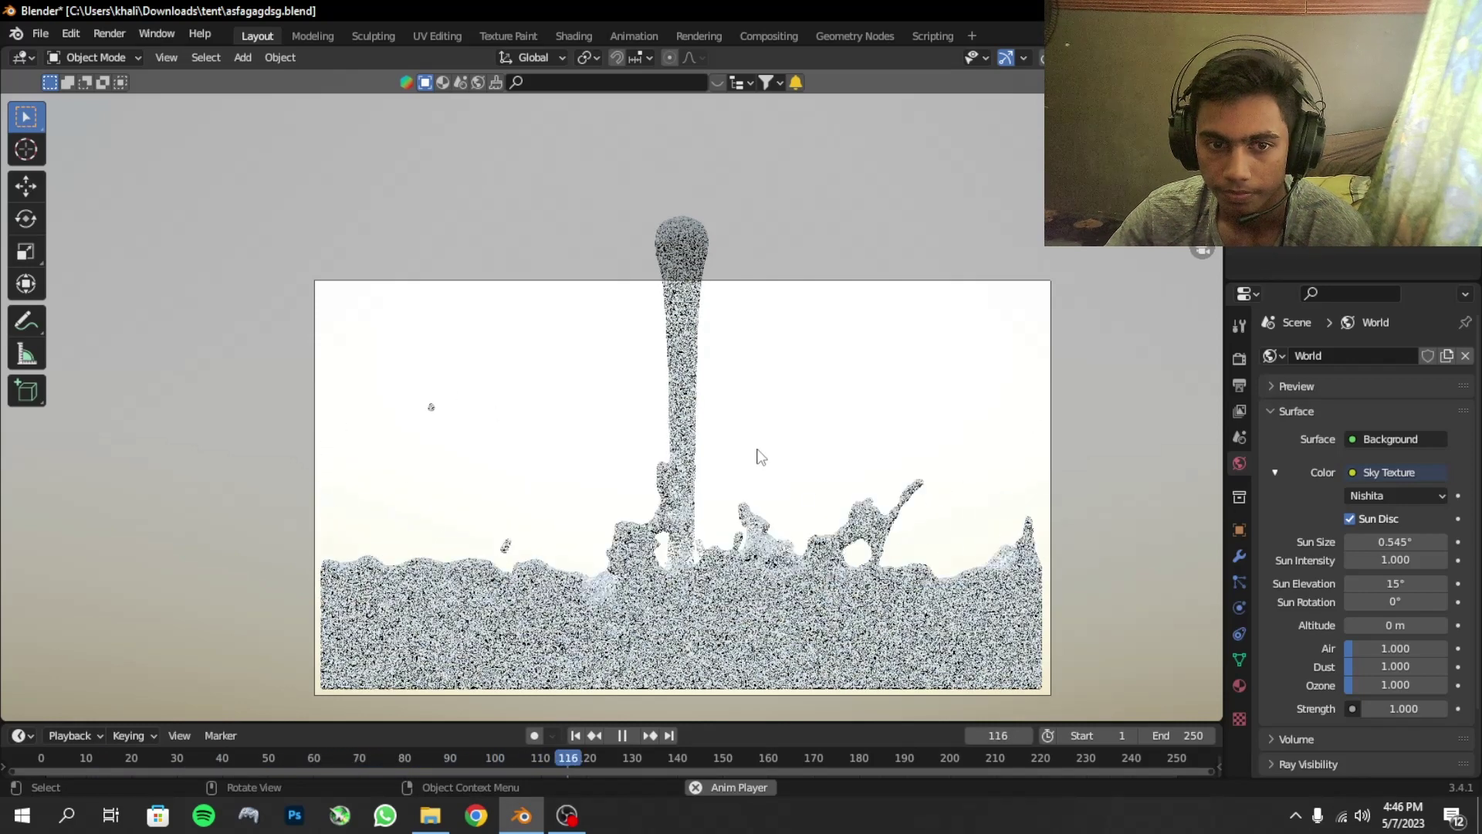
key("space")
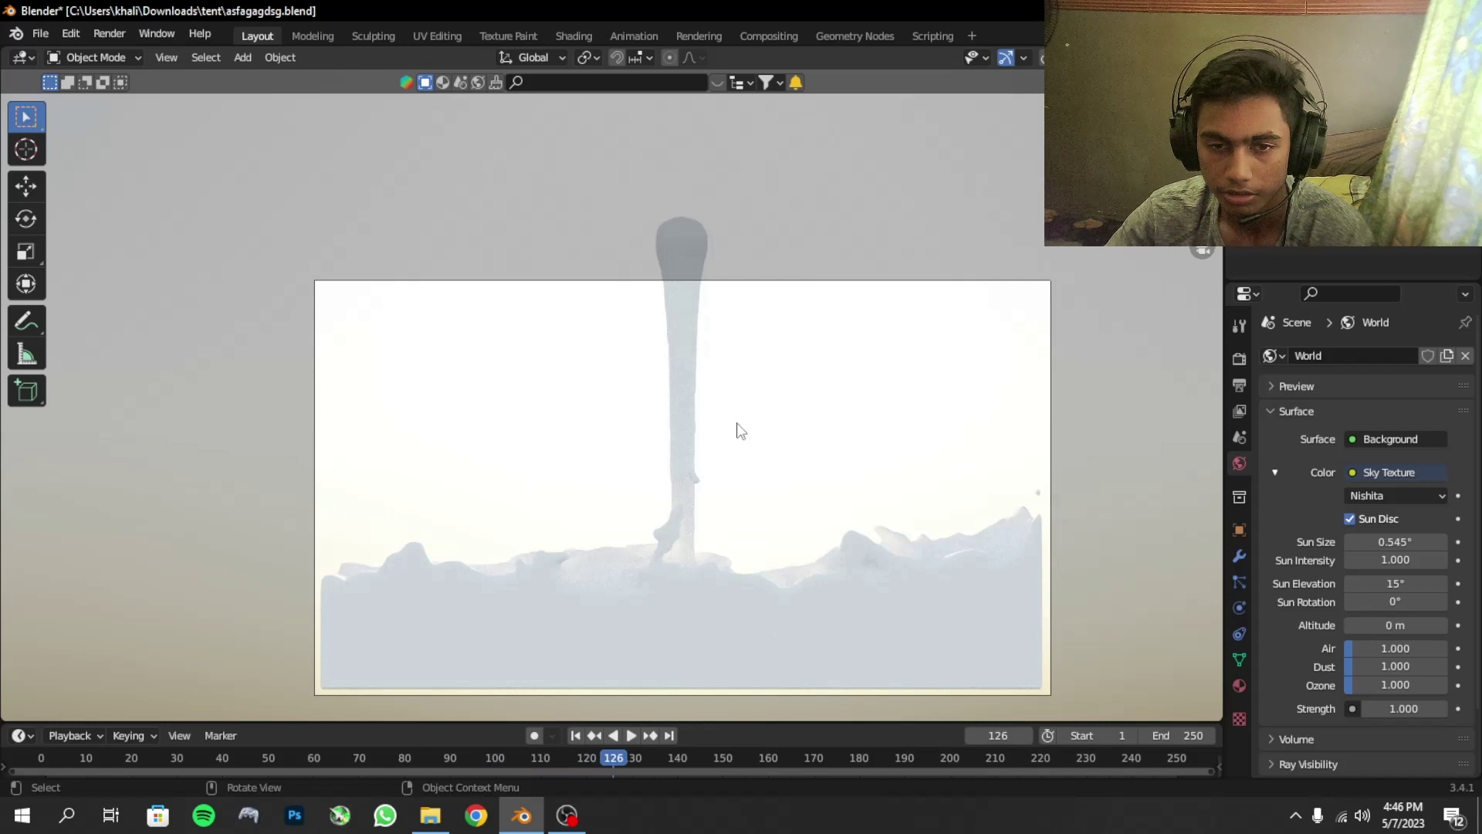
- Add a plane, scale it up, and rotate it 90° on X to stand upright
key("shift+a")
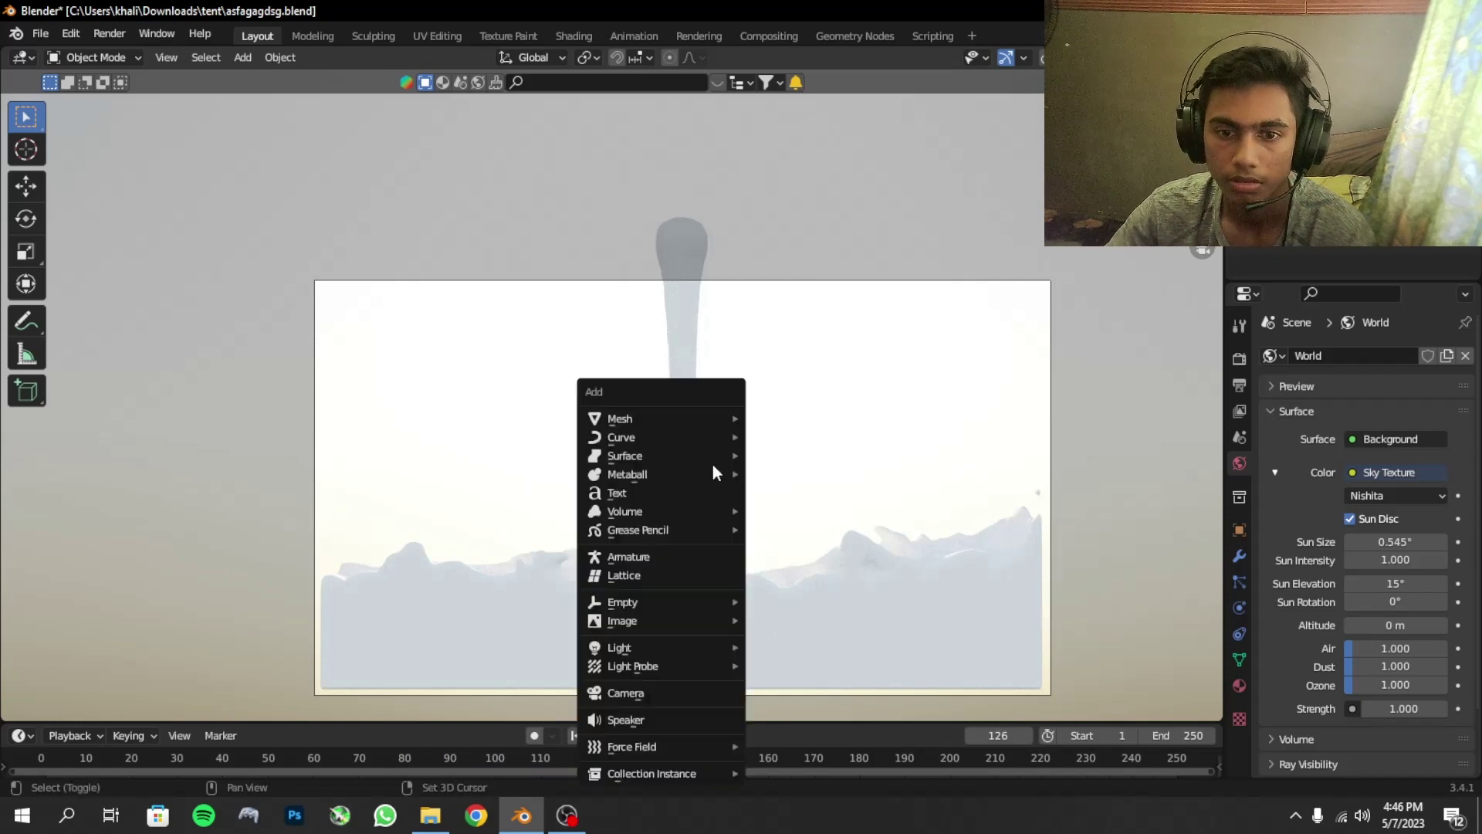
key("Escape")
key("shift+a")
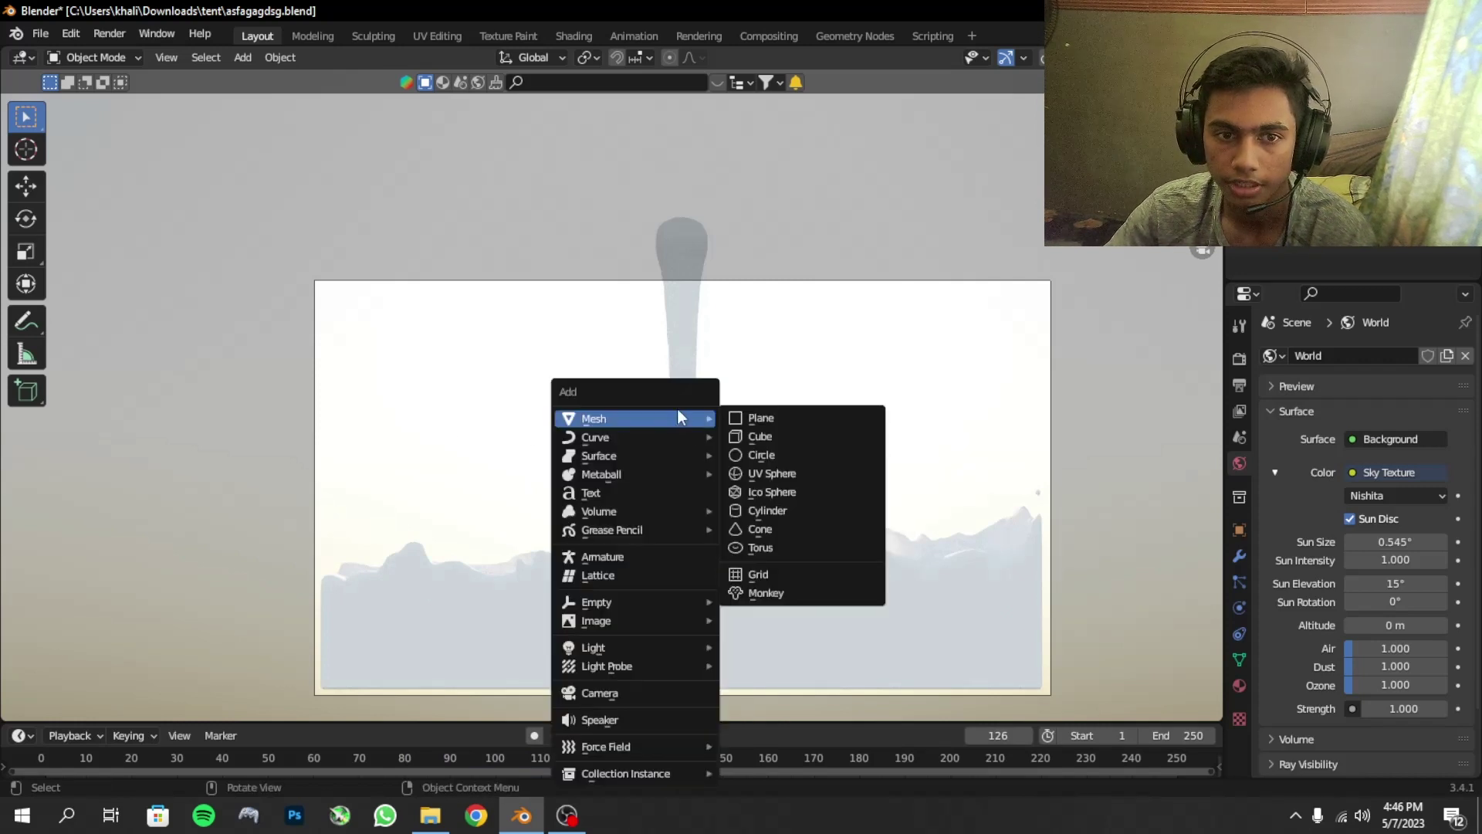
left_click(771, 419)
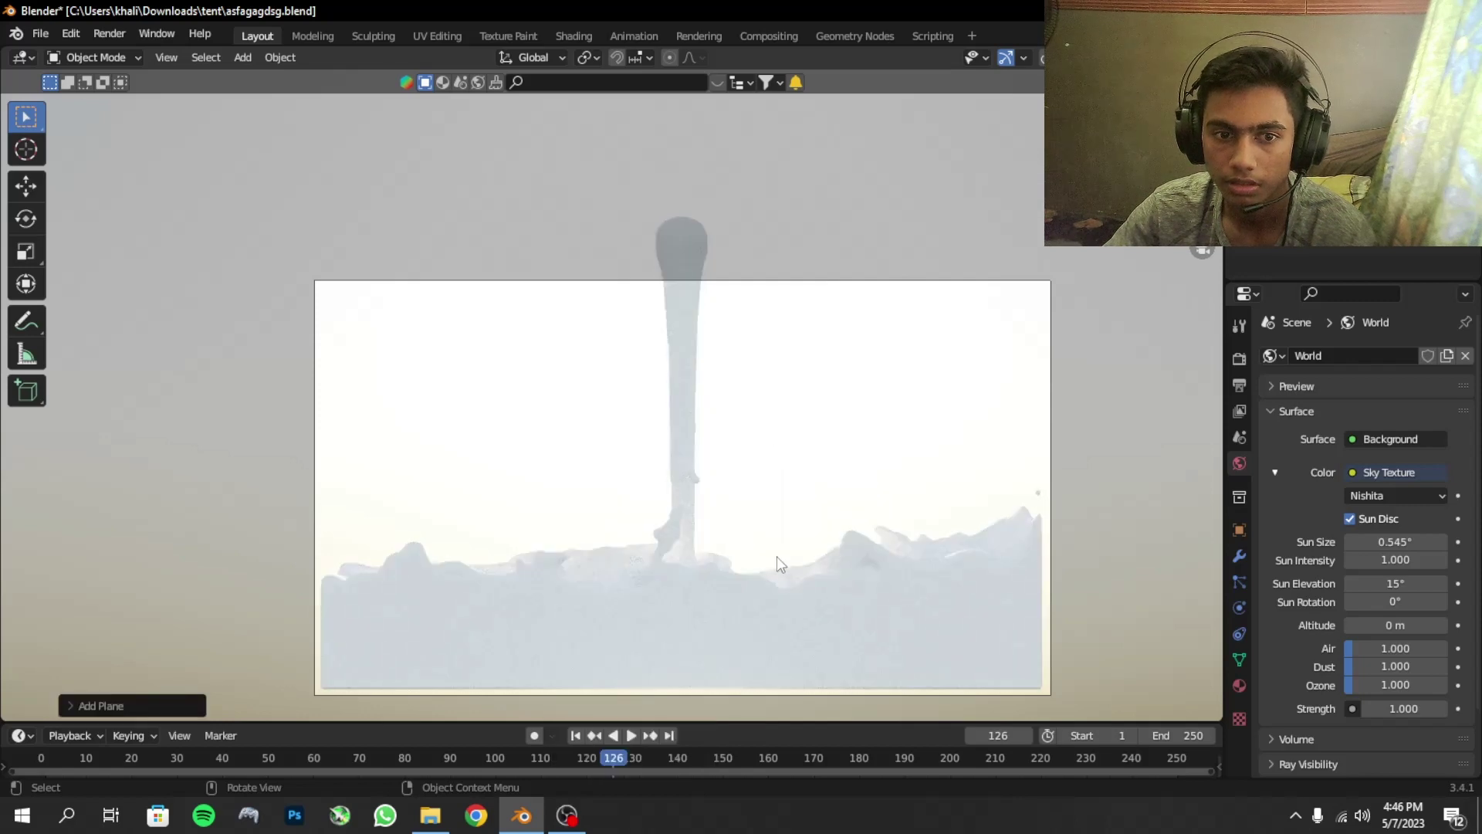
key("s")
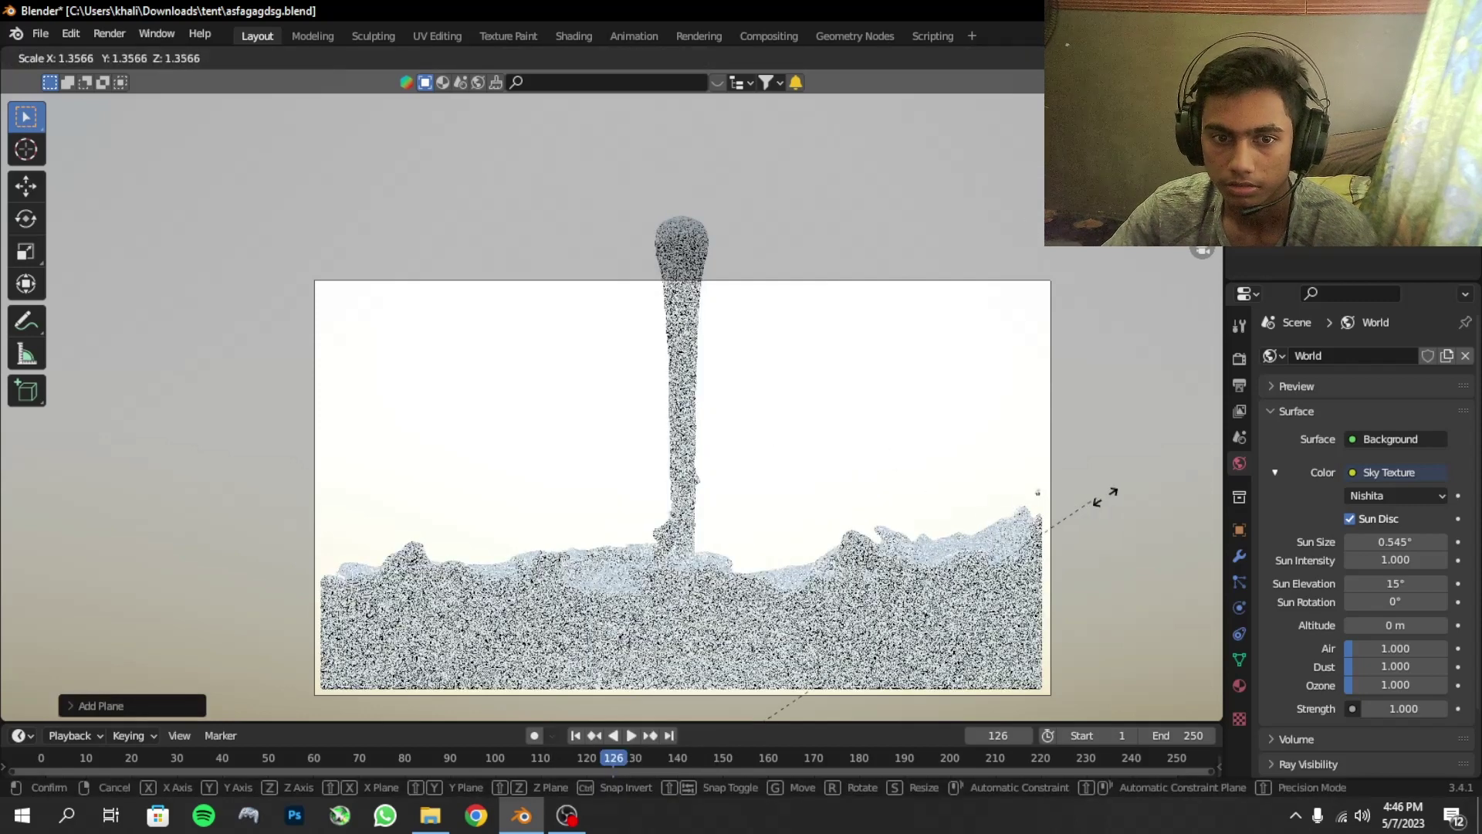
left_click(555, 503)
middle_click_drag(555, 504, 538, 552)
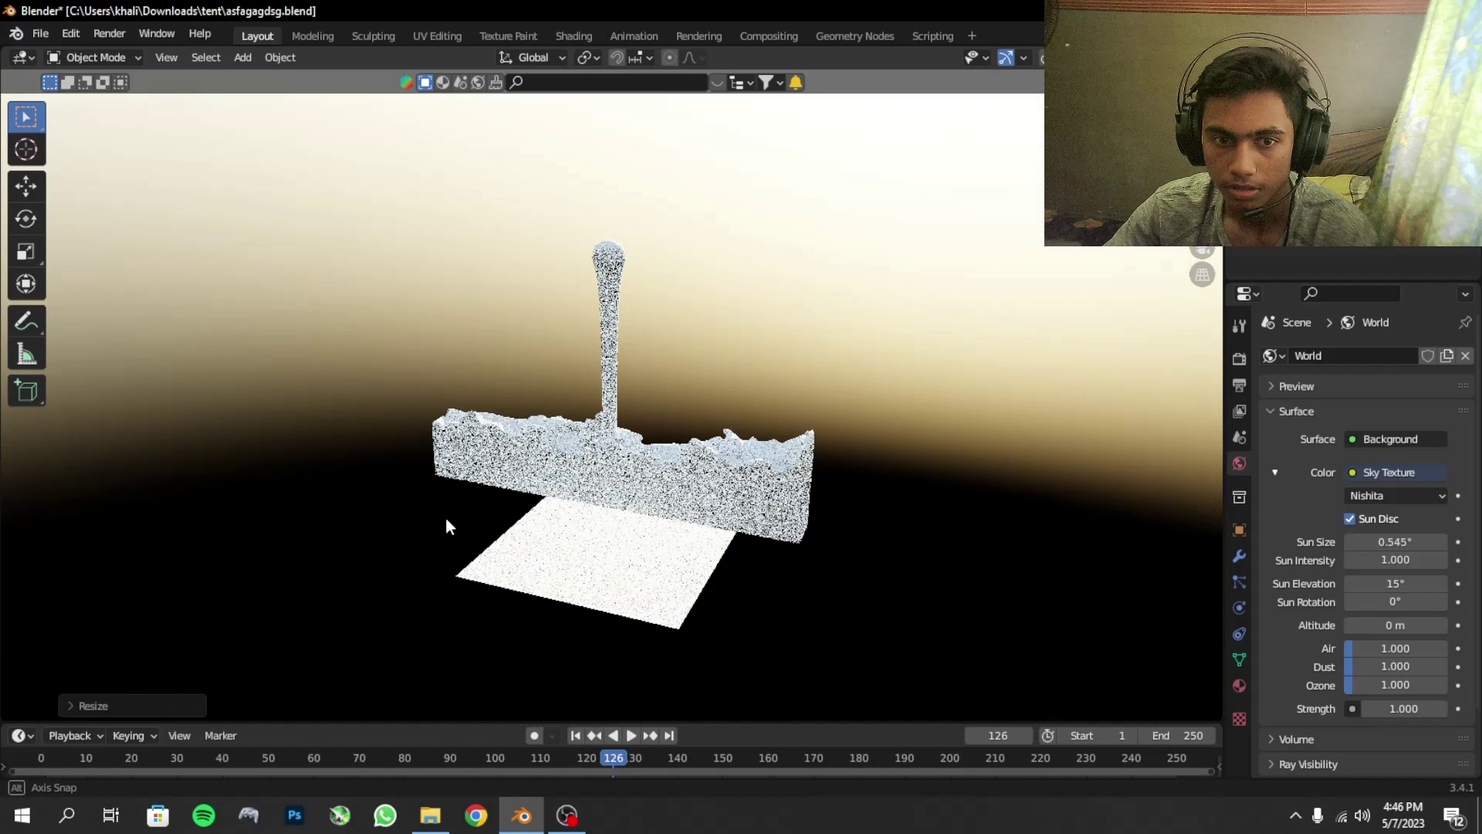
middle_click_drag(446, 519, 903, 507)
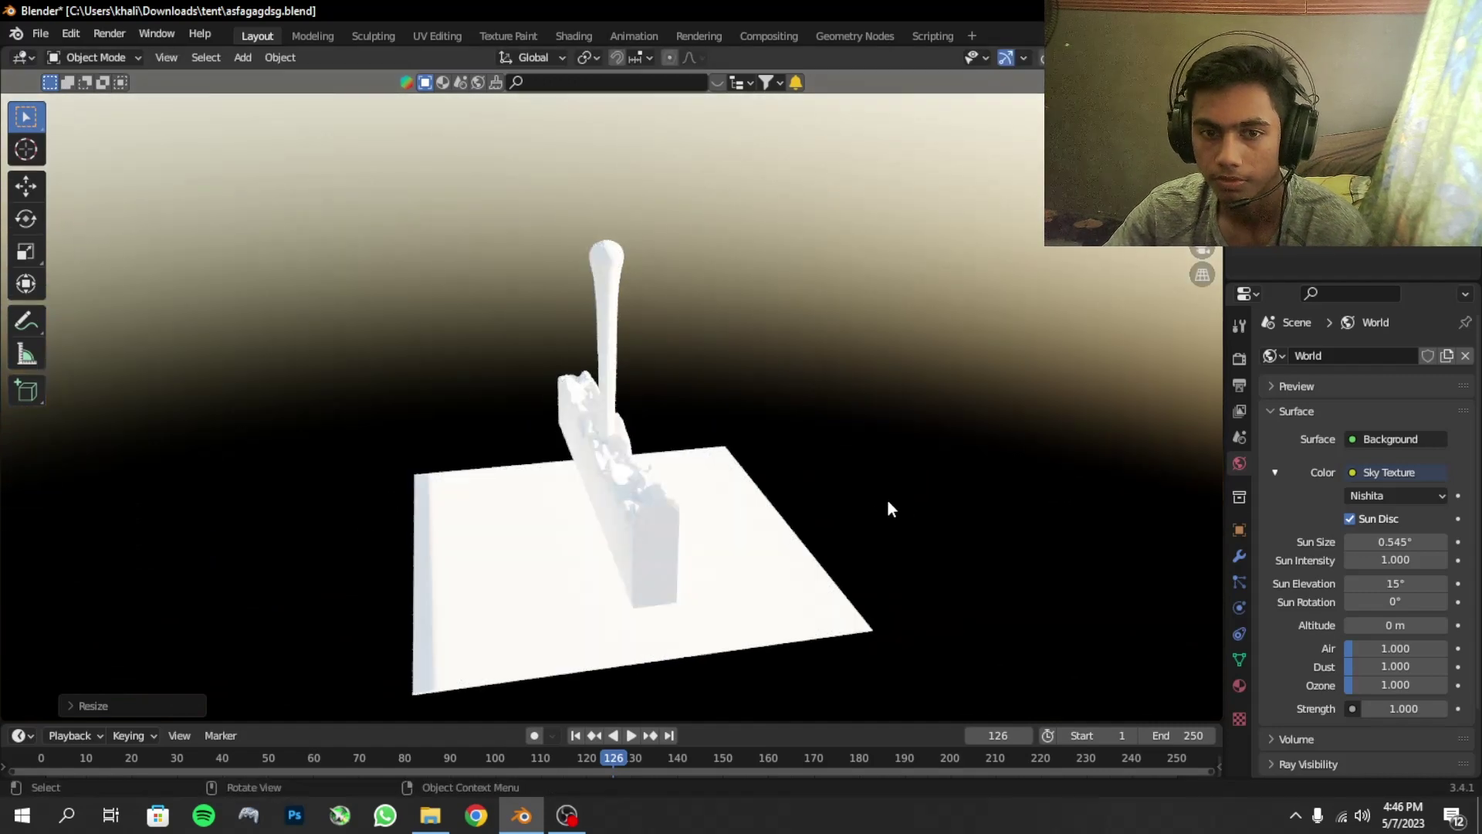
key("r")
type("x")
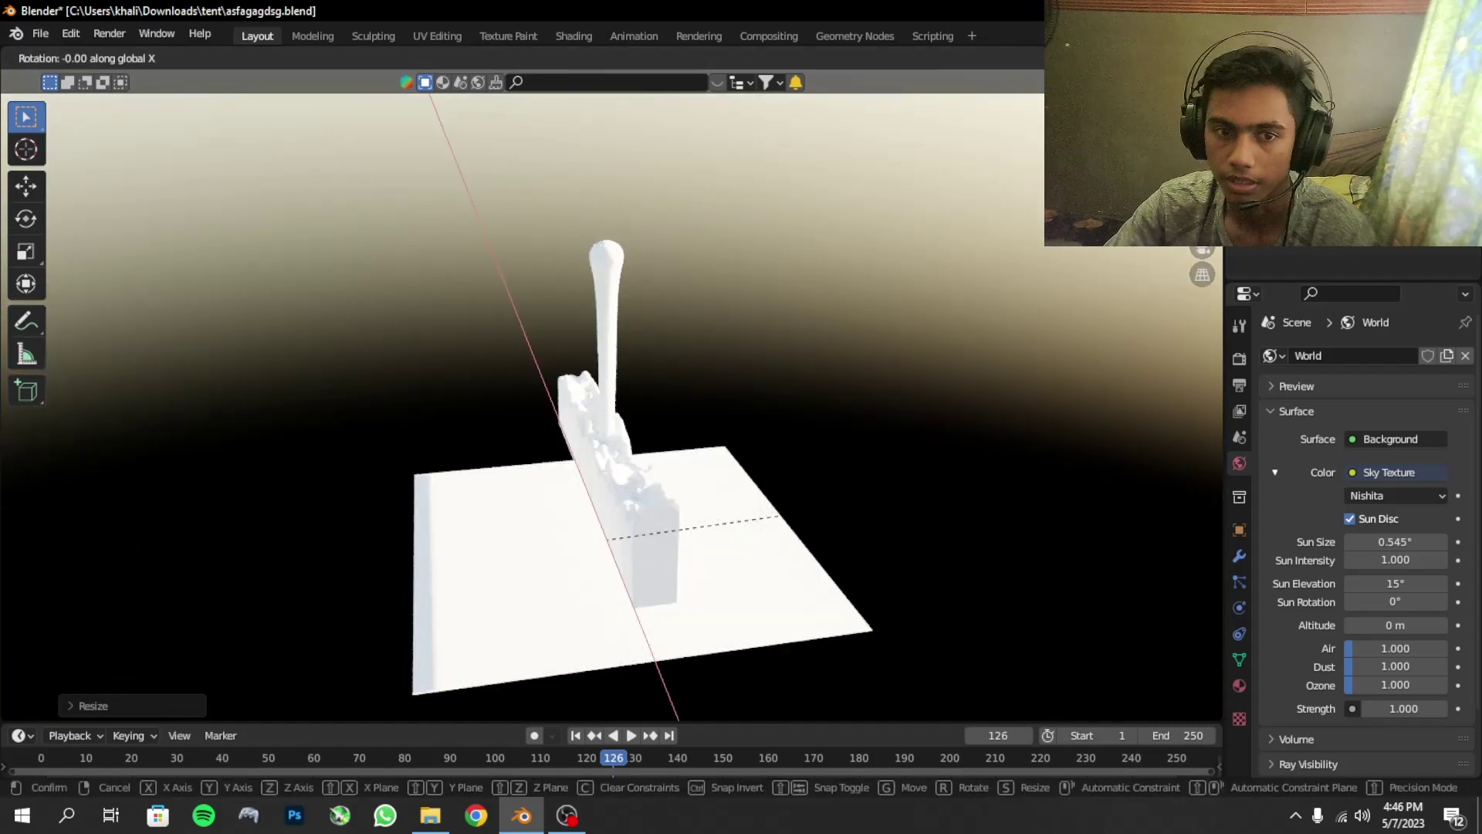
type("90")
key("Return")
- Raise the plane along Z and slide it along Y behind the fluid
key("g")
key("z")
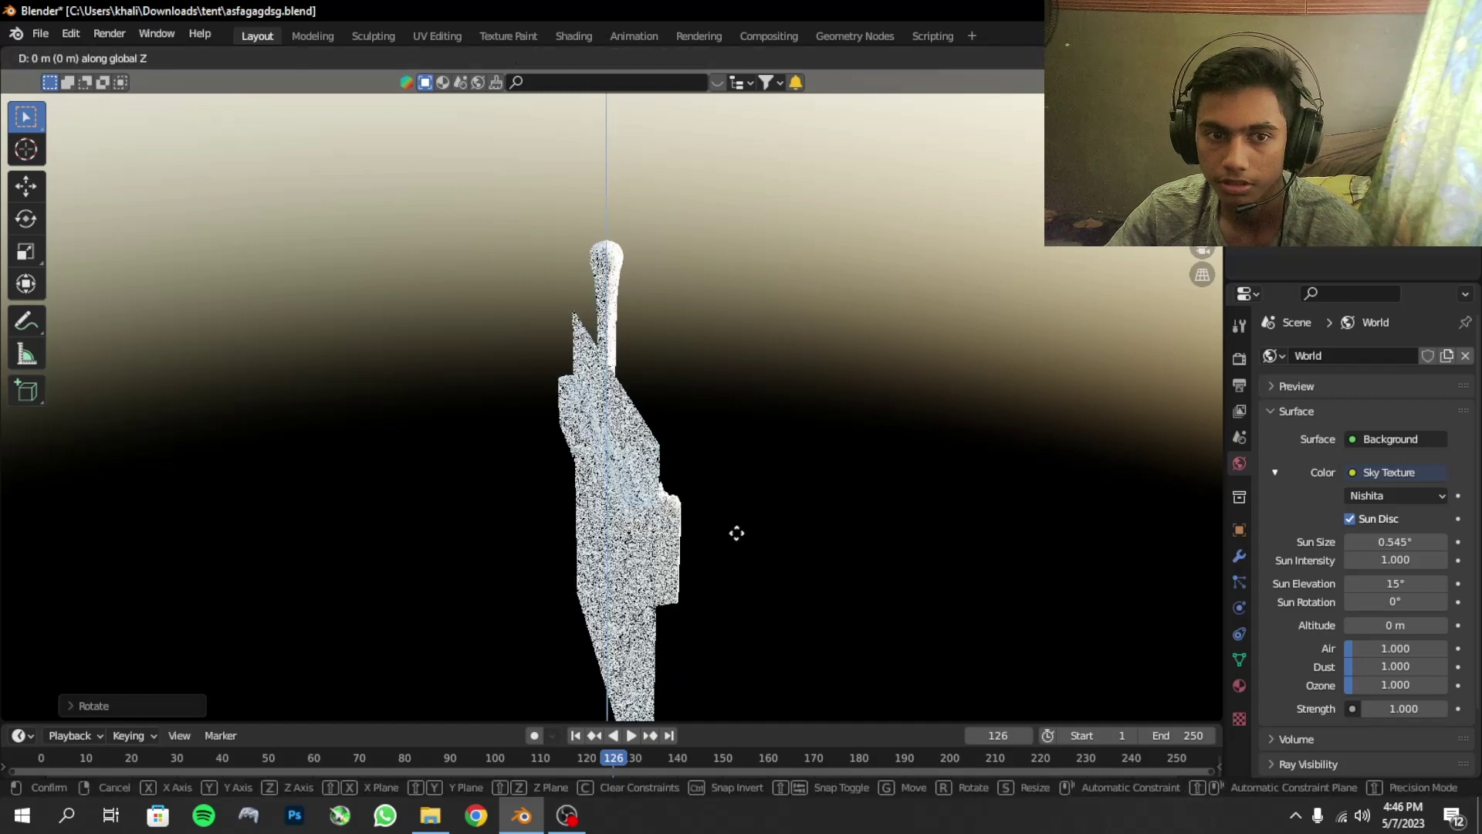
left_click(758, 450)
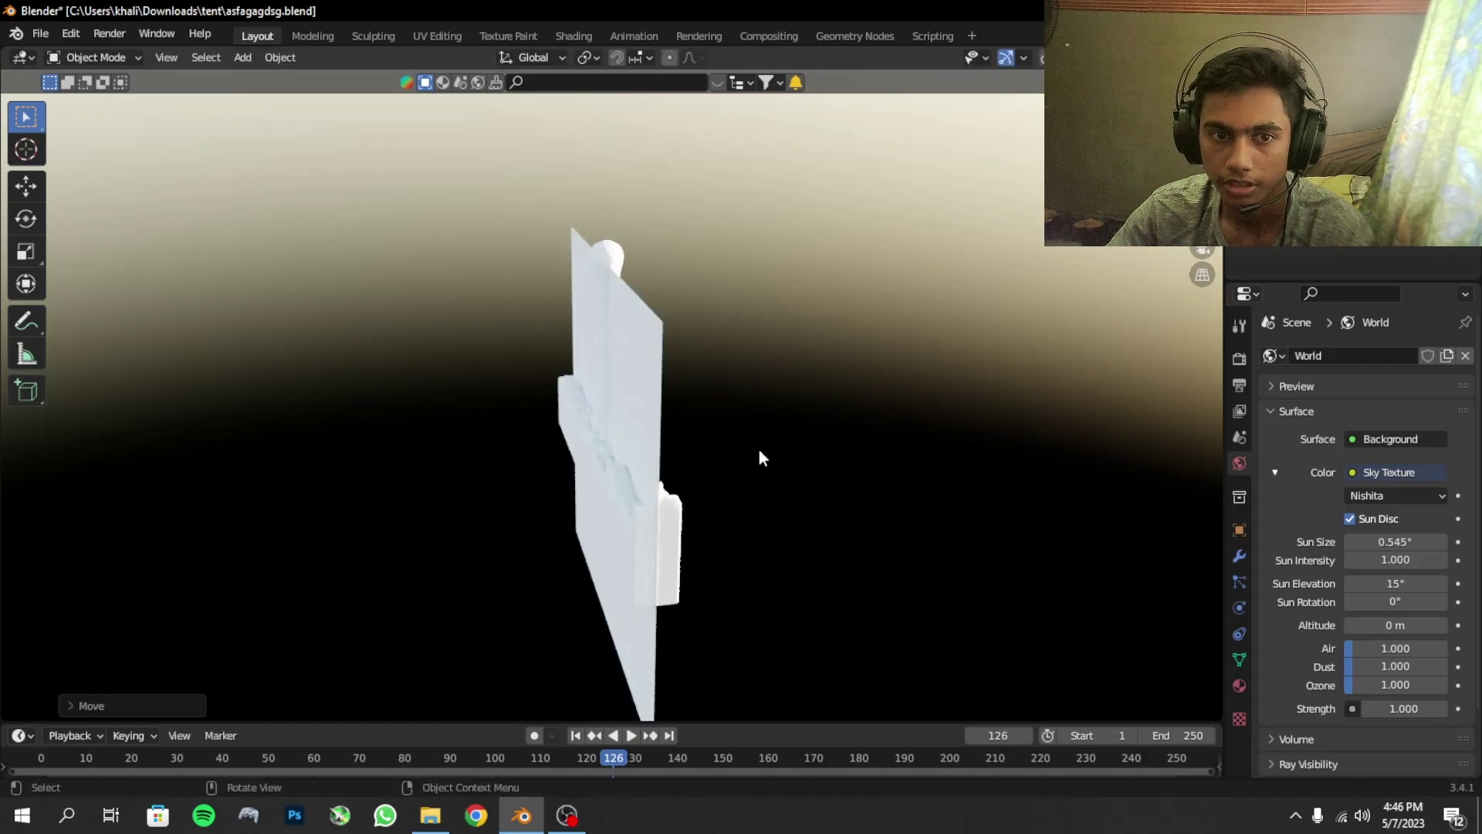
middle_click_drag(758, 449, 698, 420)
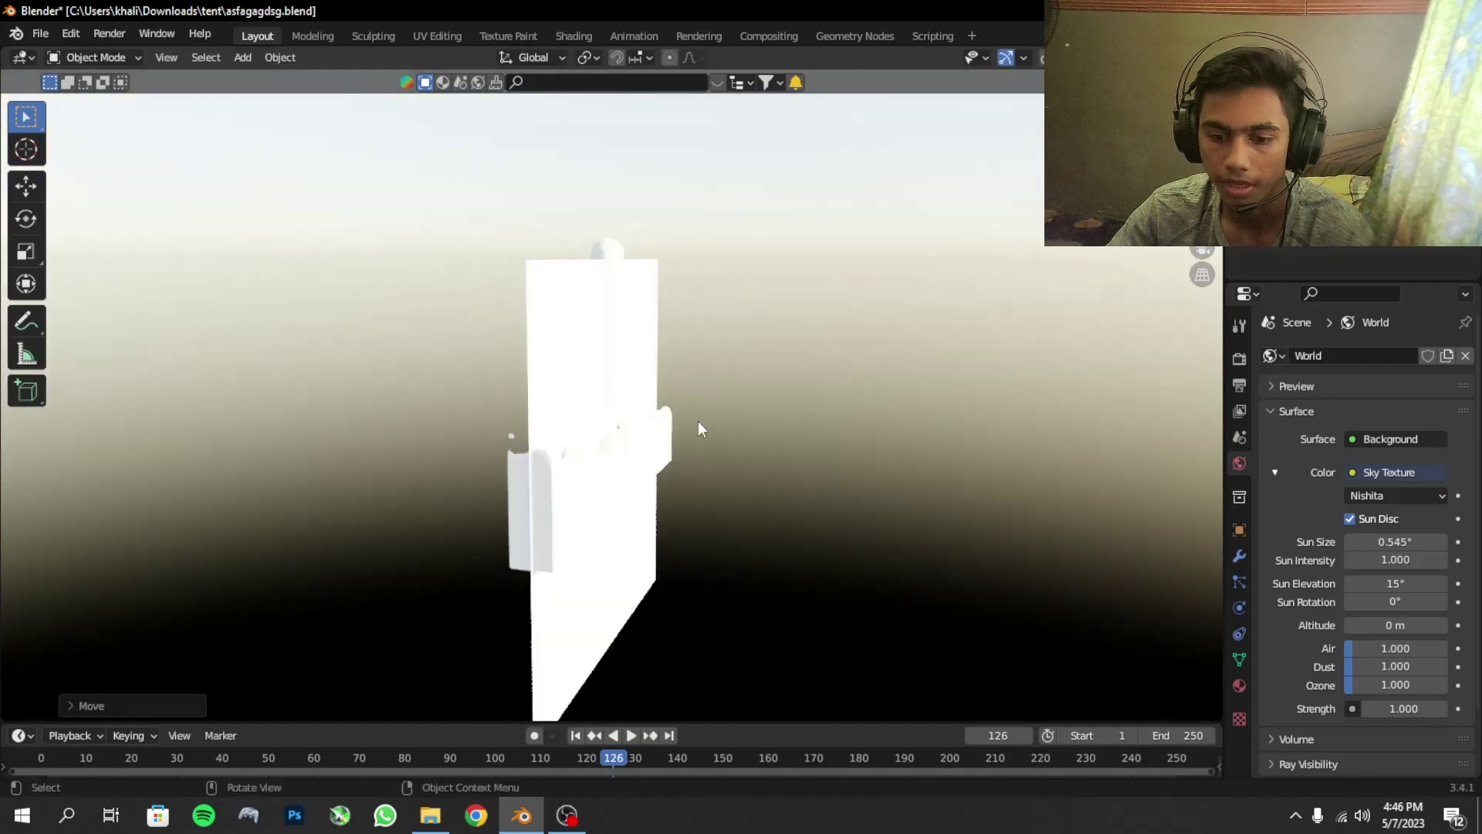
key("g")
key("y")
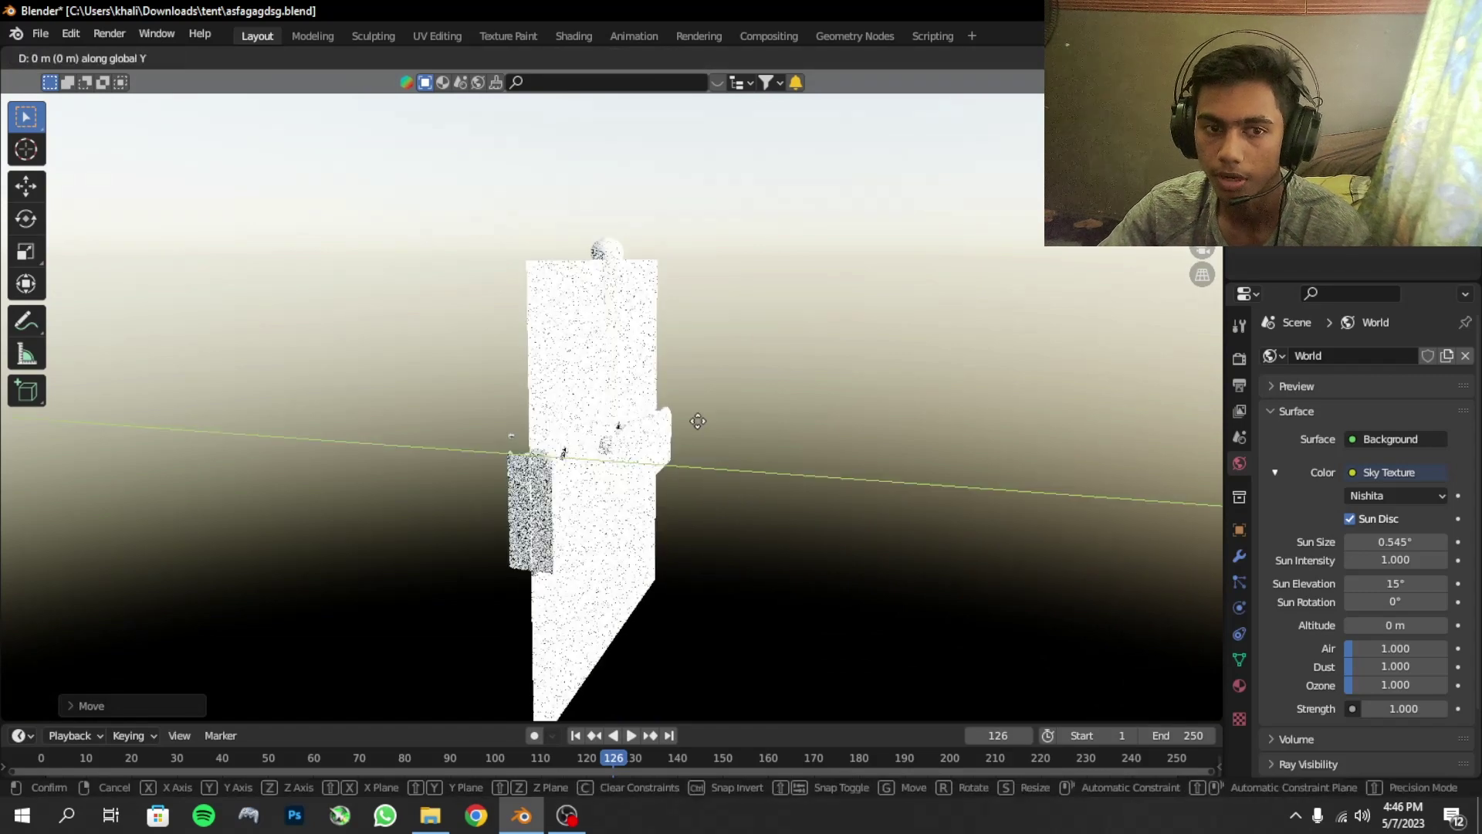
left_click(699, 441)
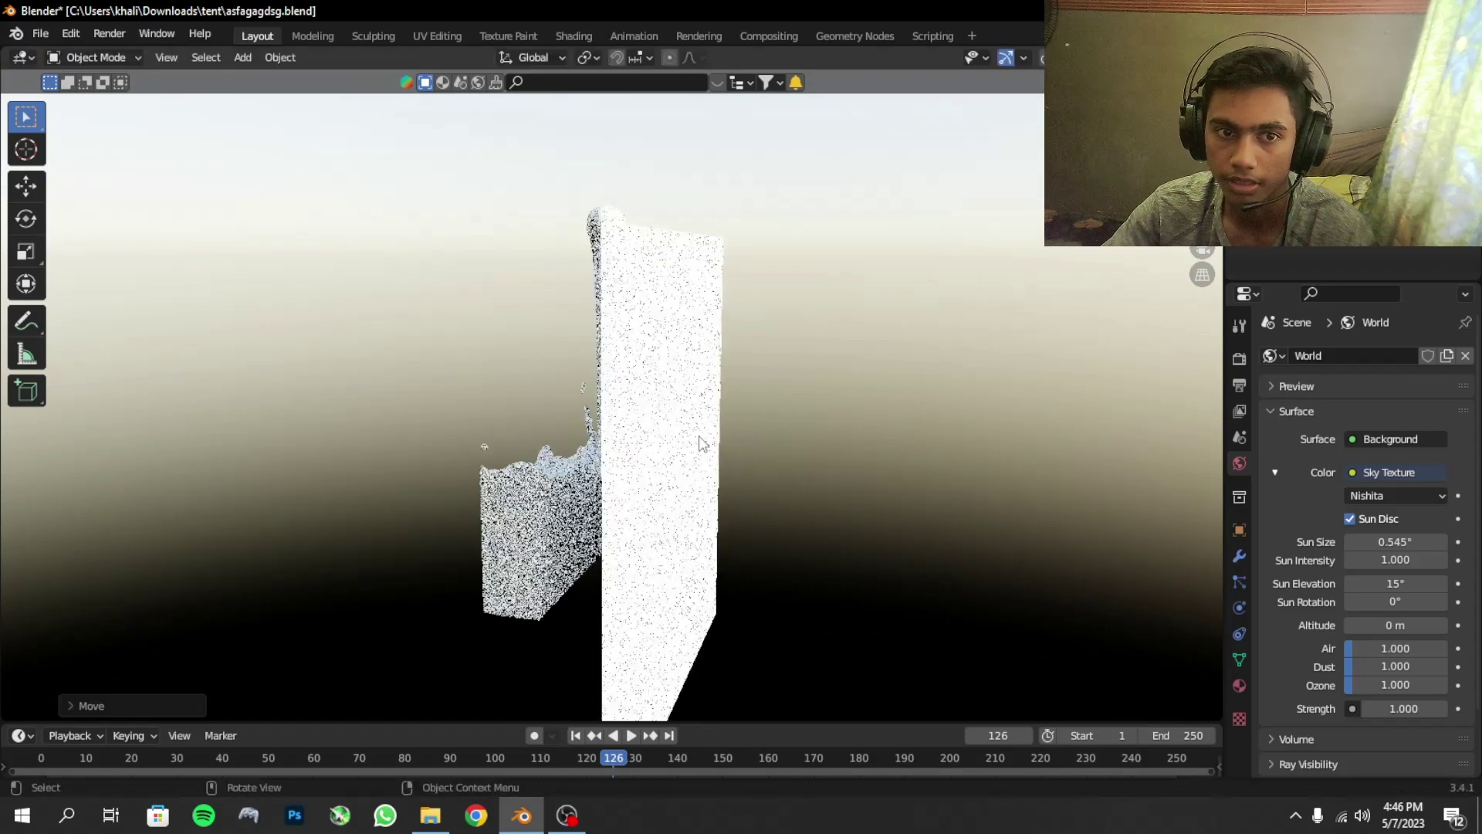
middle_click_drag(699, 441, 817, 440)
- Raise the plane, then shrink it to fit the camera view's frame
key("g")
key("z")
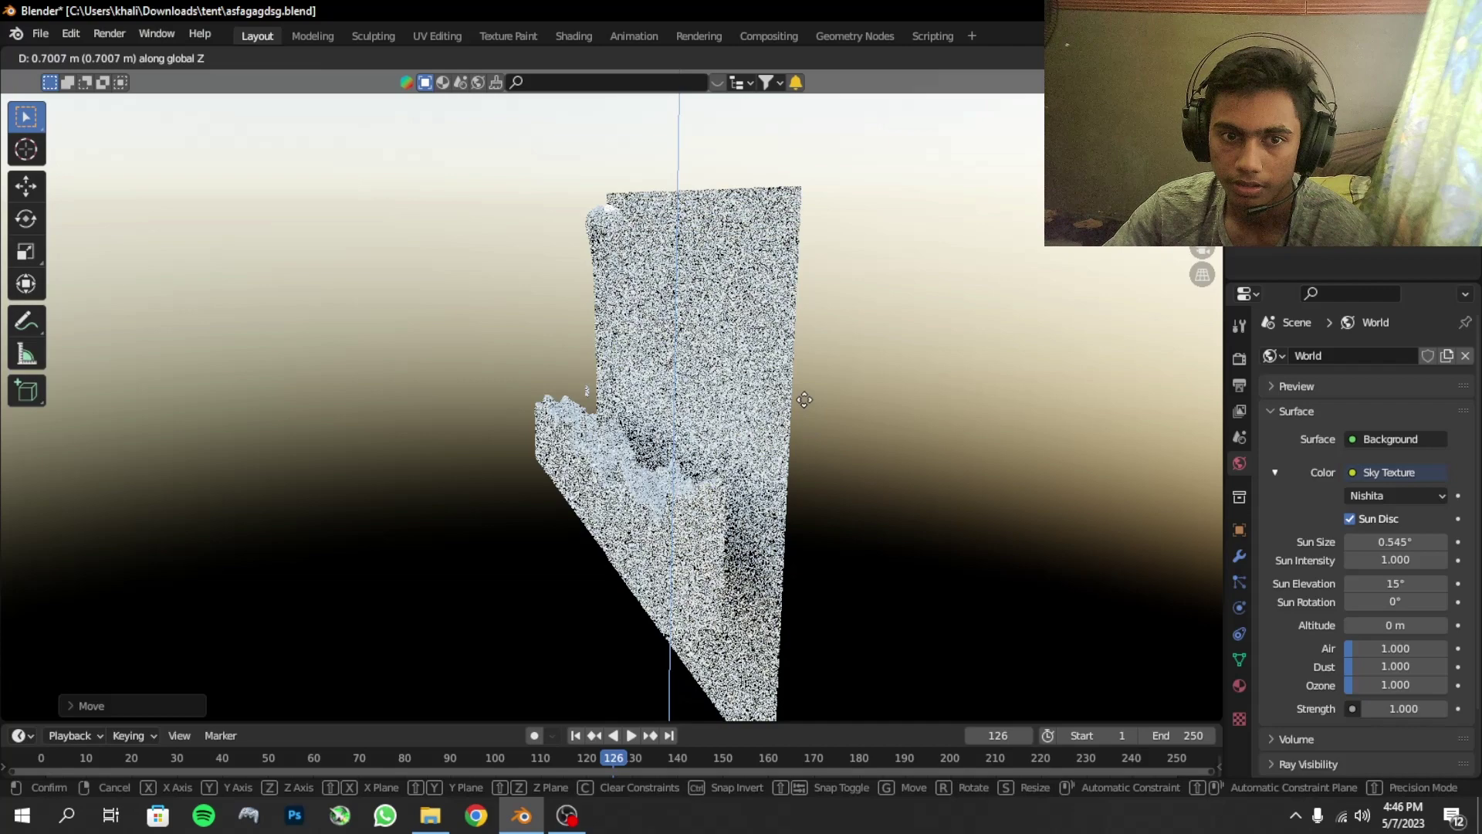
left_click(804, 399)
key("KP_0")
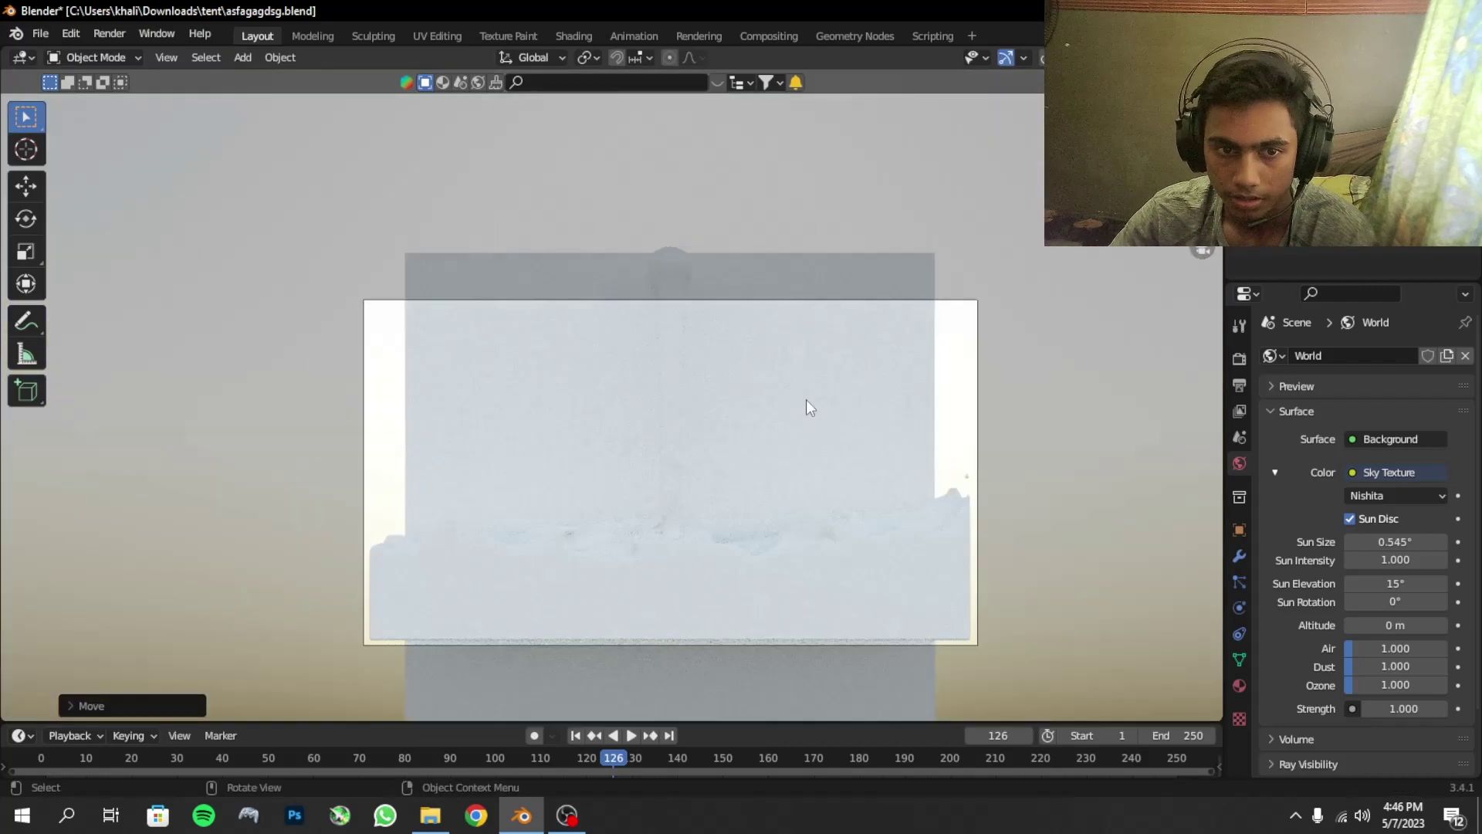
key("s")
left_click(992, 498)
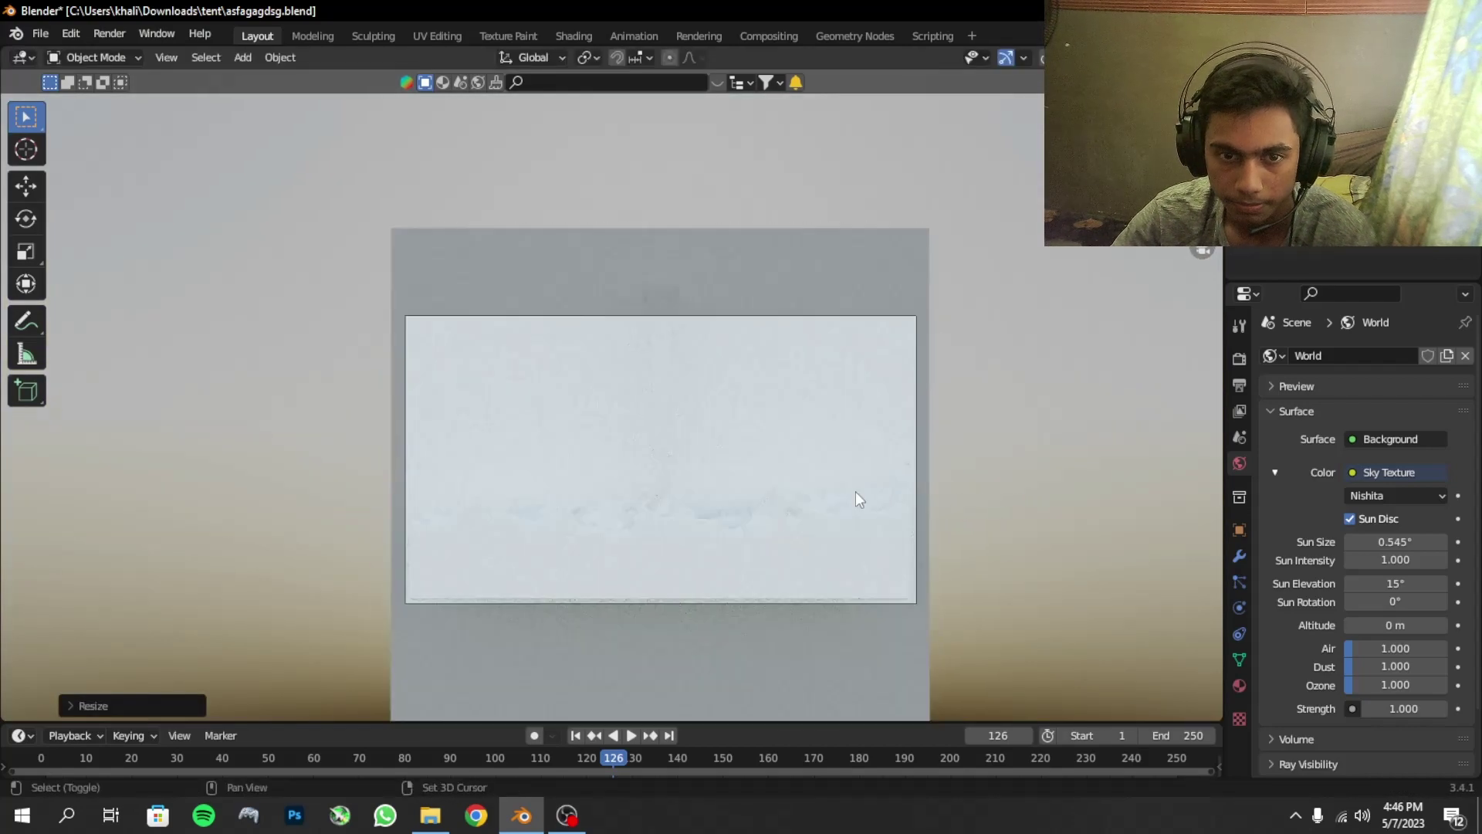
scroll(855, 490, "up", 1)
scroll(857, 447, "up", 1)
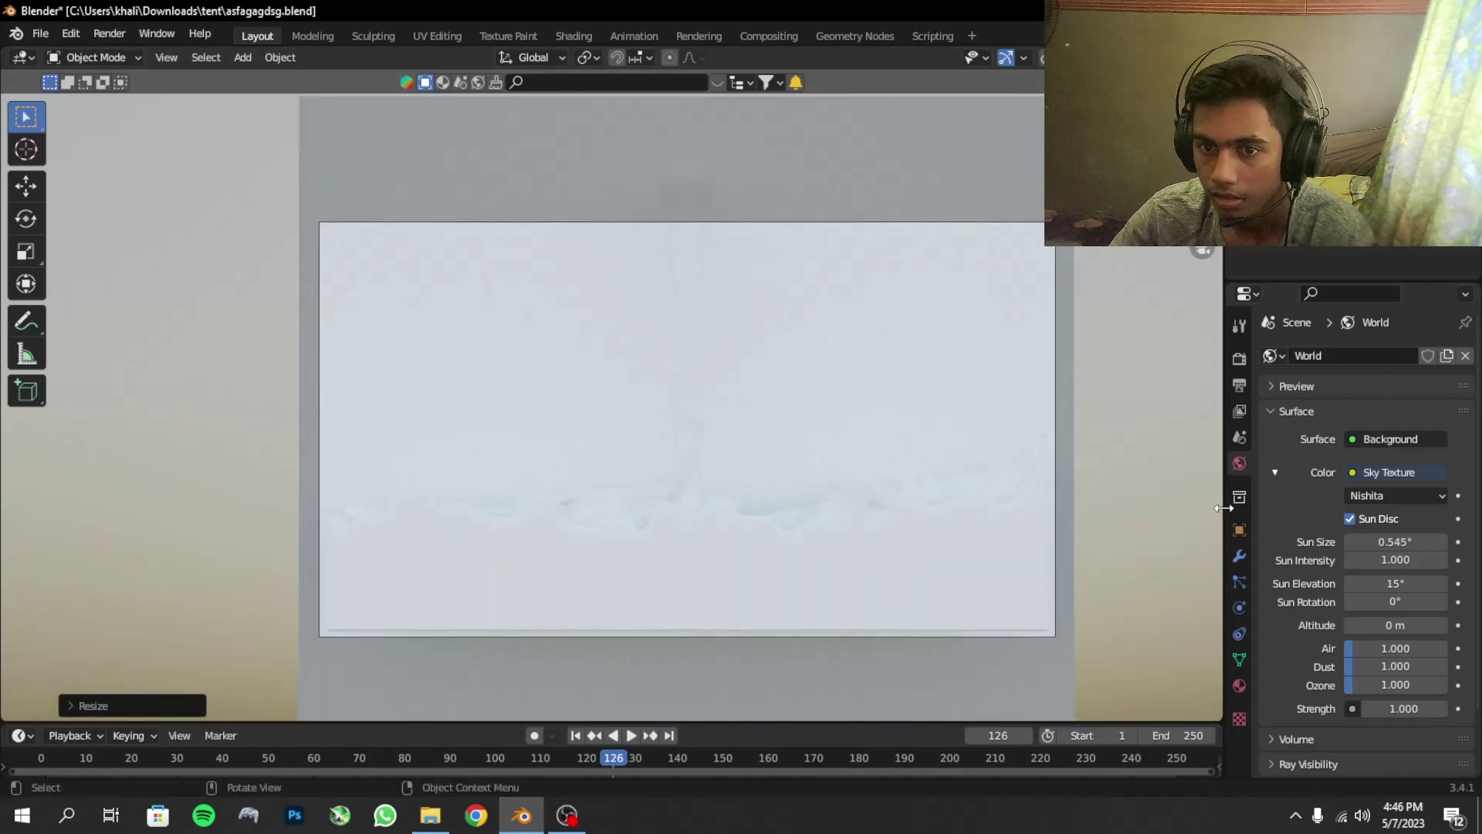
- Give the plane a new material with an orange-yellow base colour
left_click(1238, 686)
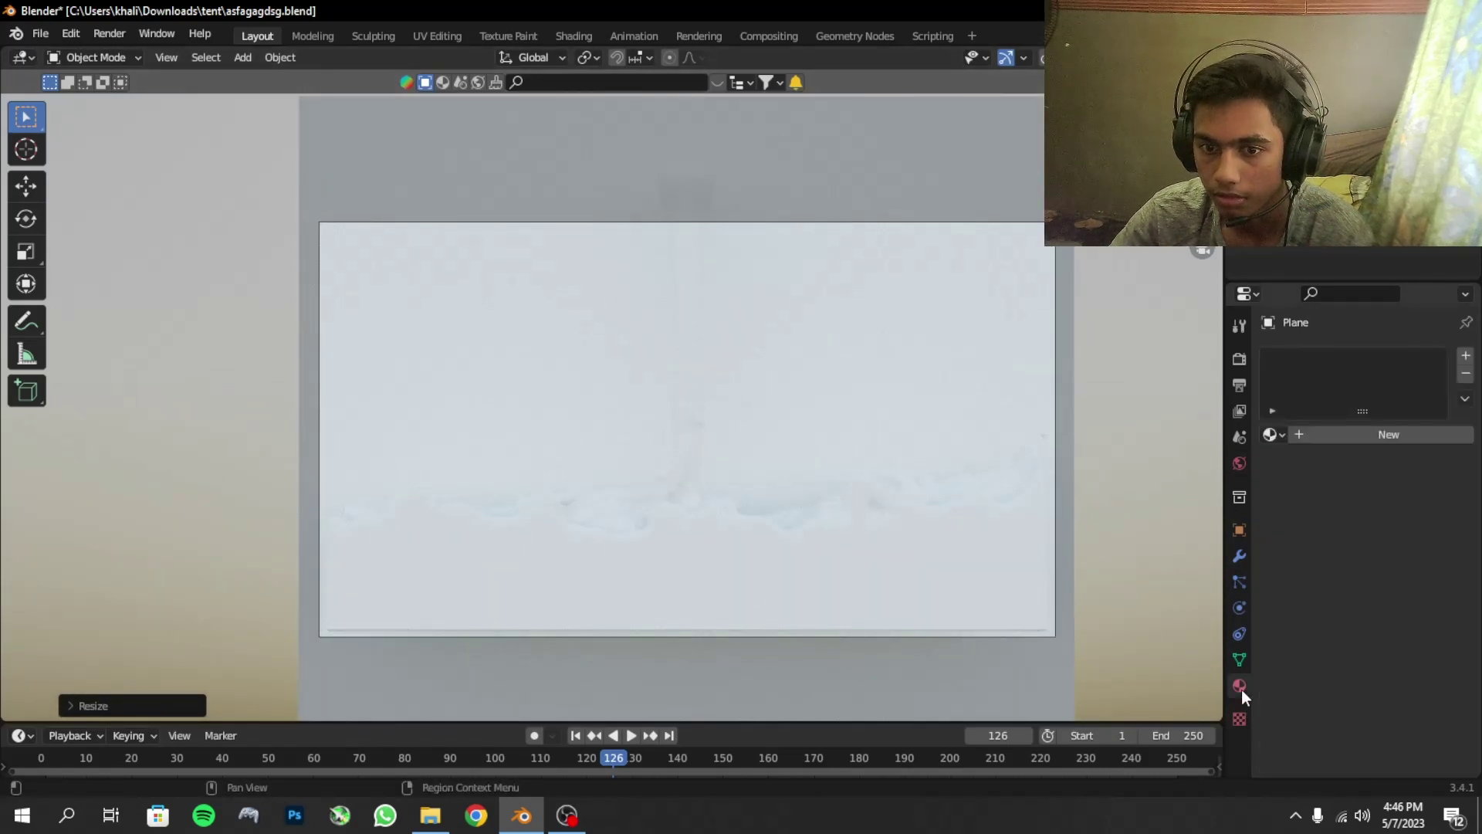
left_click(1352, 434)
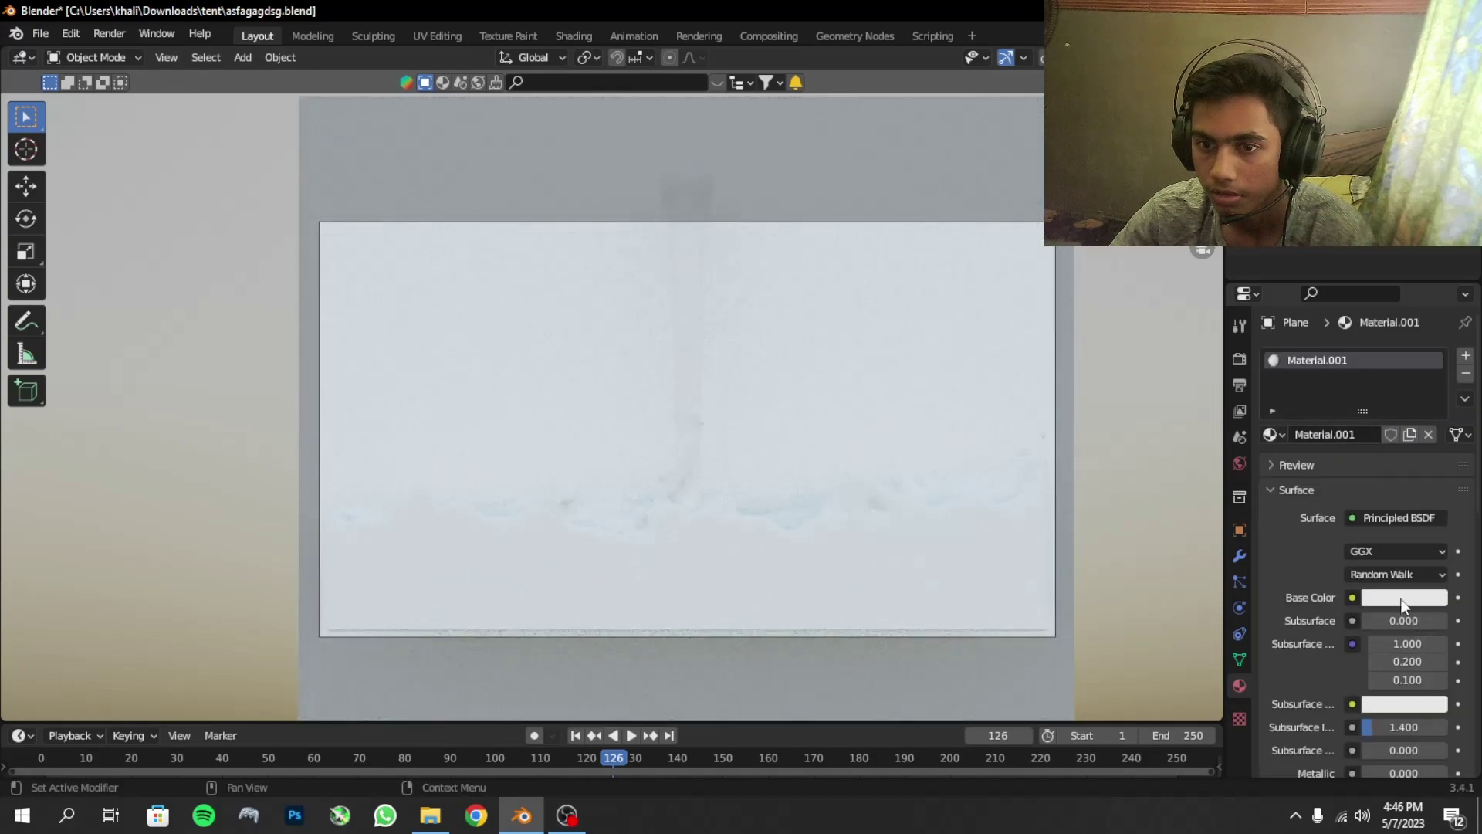
left_click(1403, 598)
left_click(1328, 464)
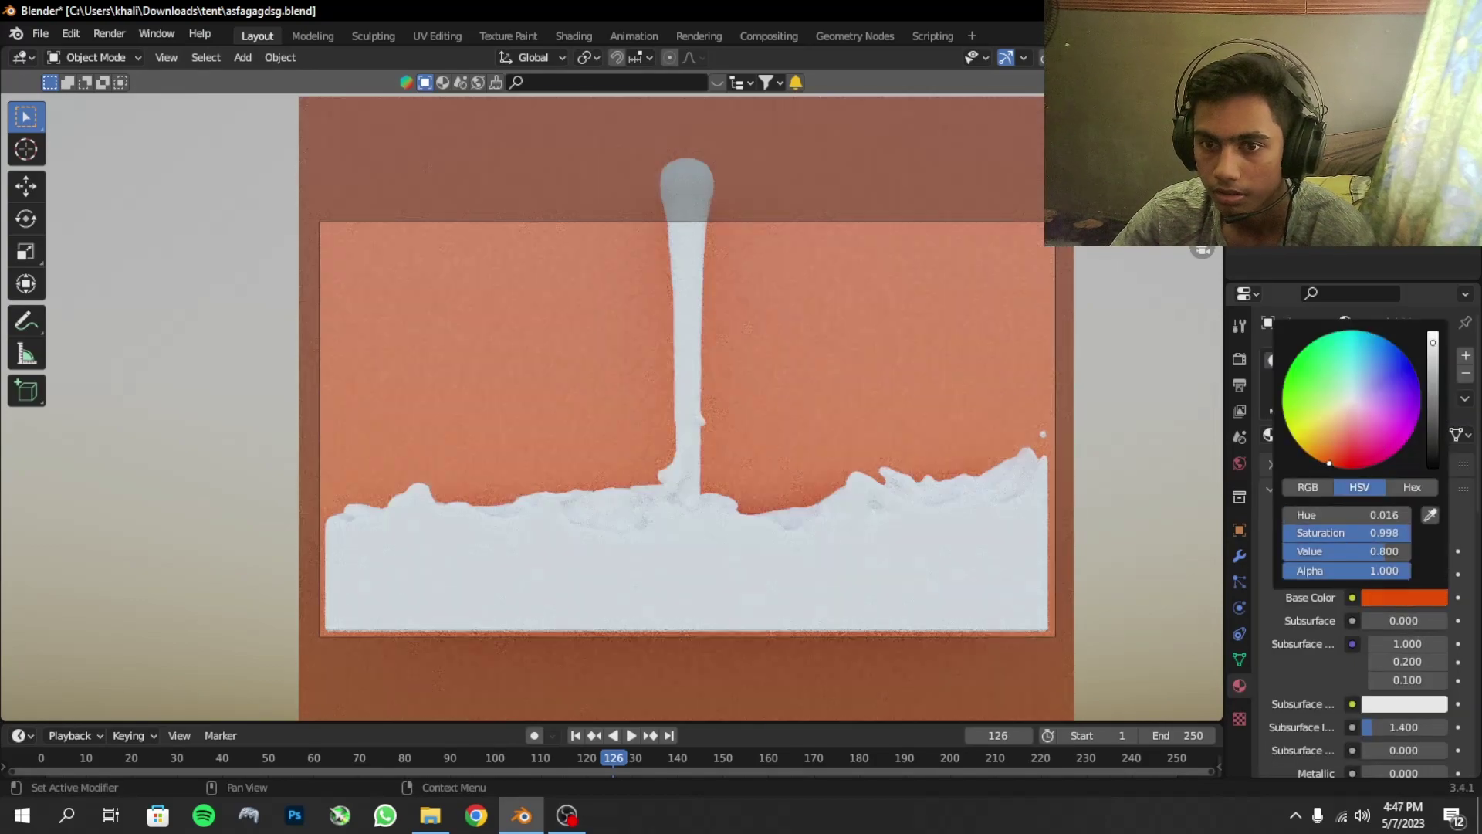
left_click(1337, 467)
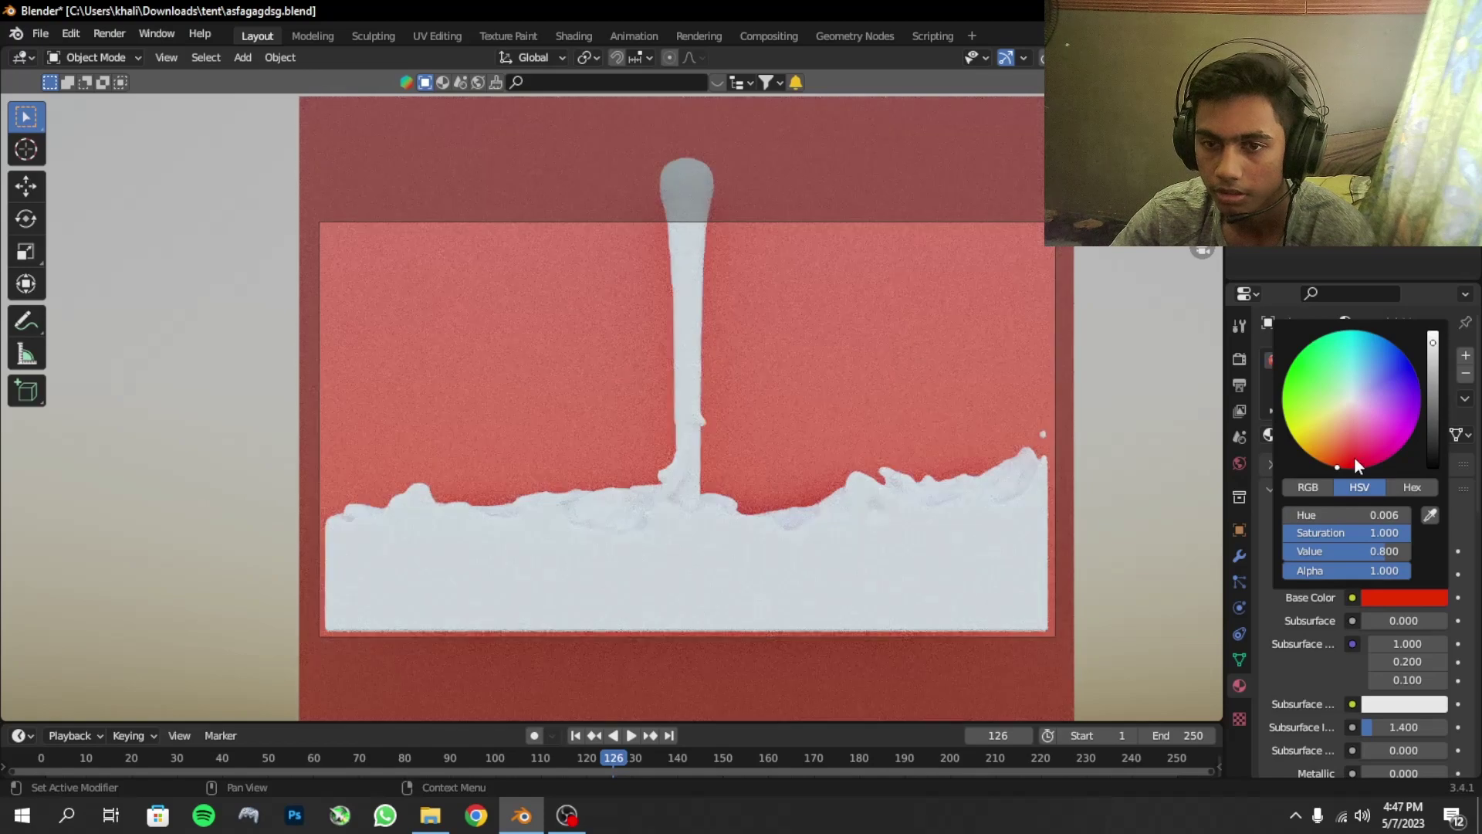
left_click_drag(1355, 460, 1356, 468)
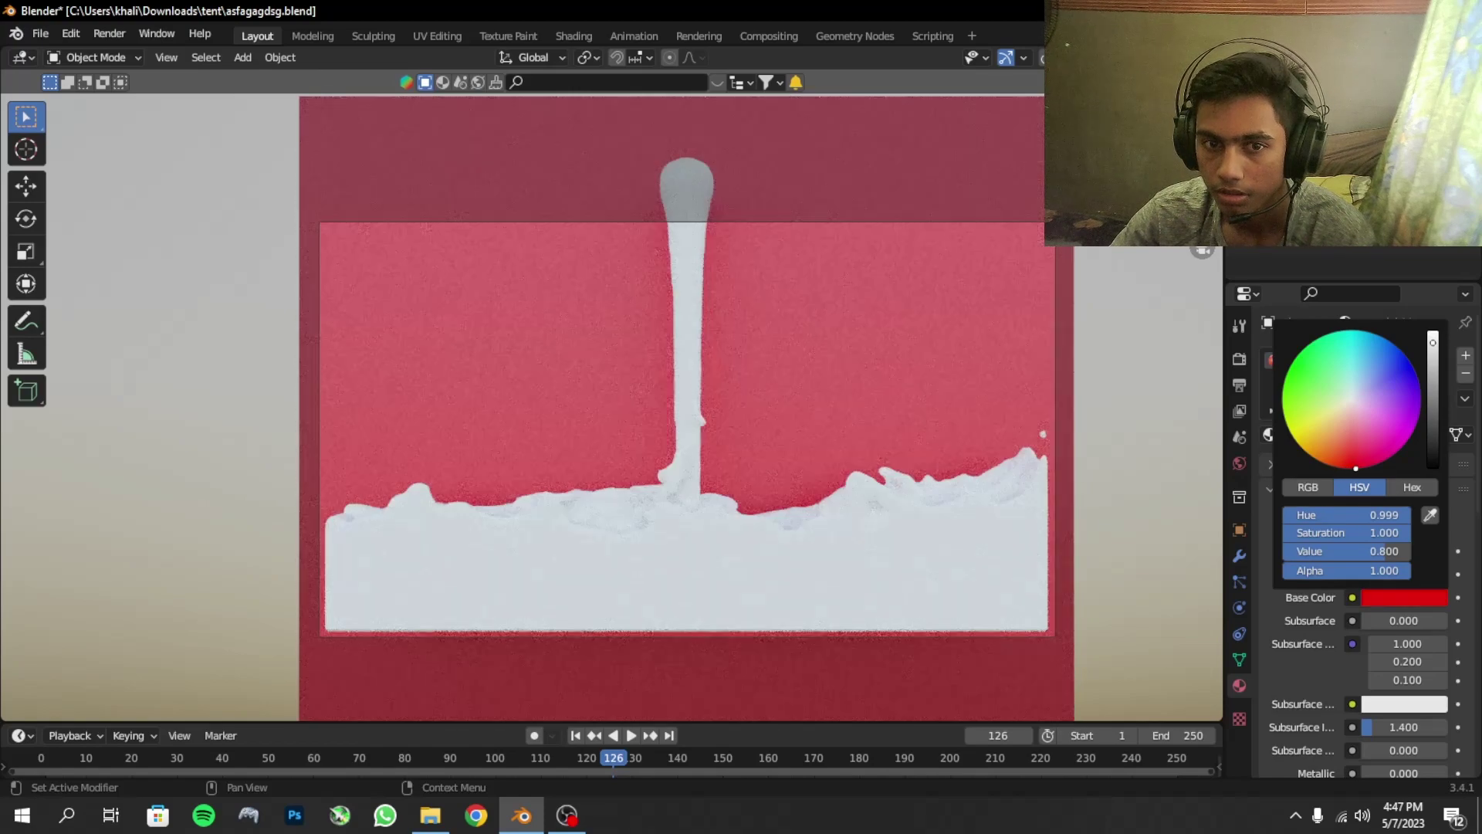
left_click(1432, 337)
left_click(1313, 458)
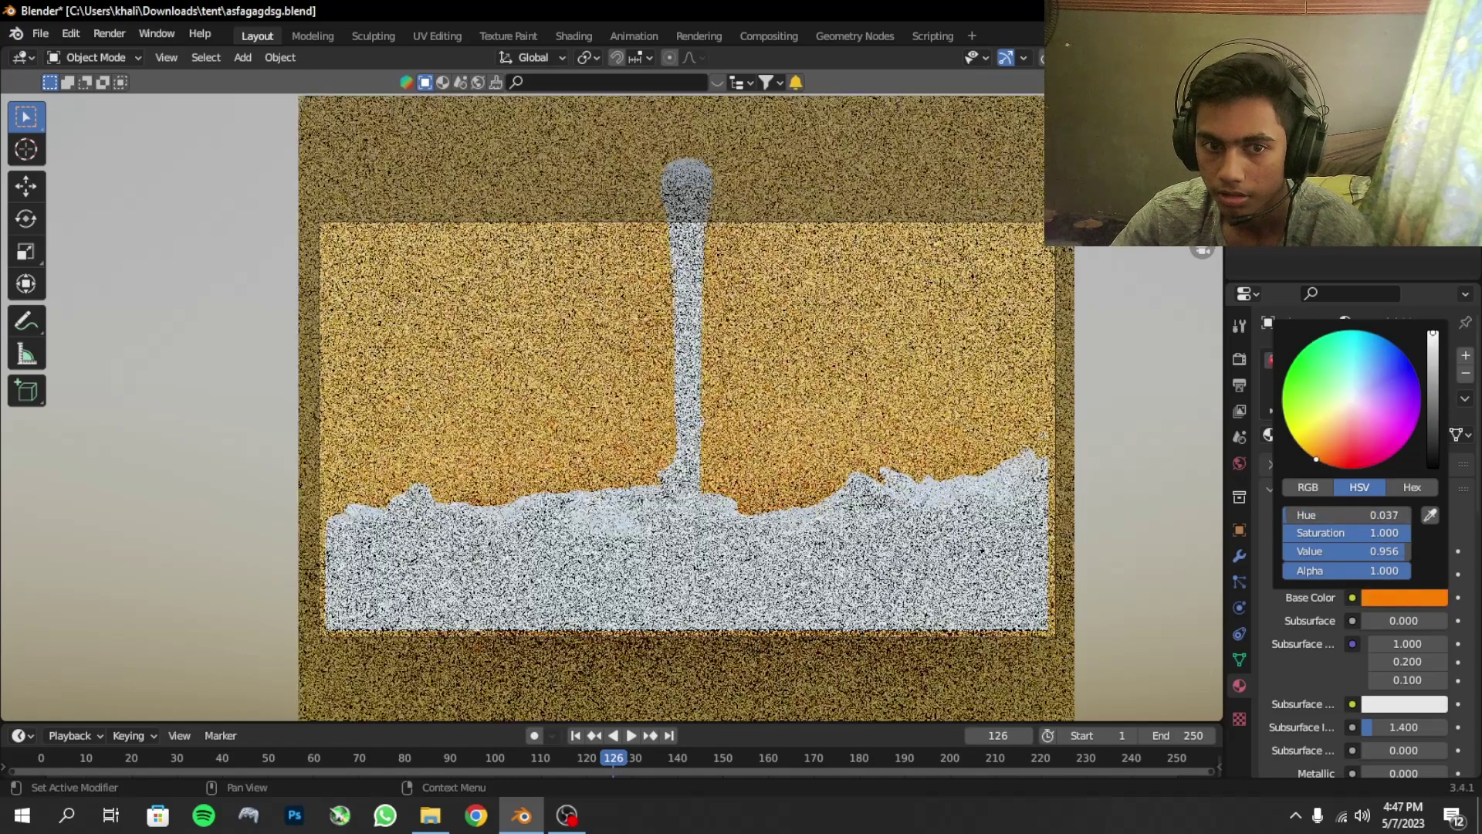
left_click(1309, 454)
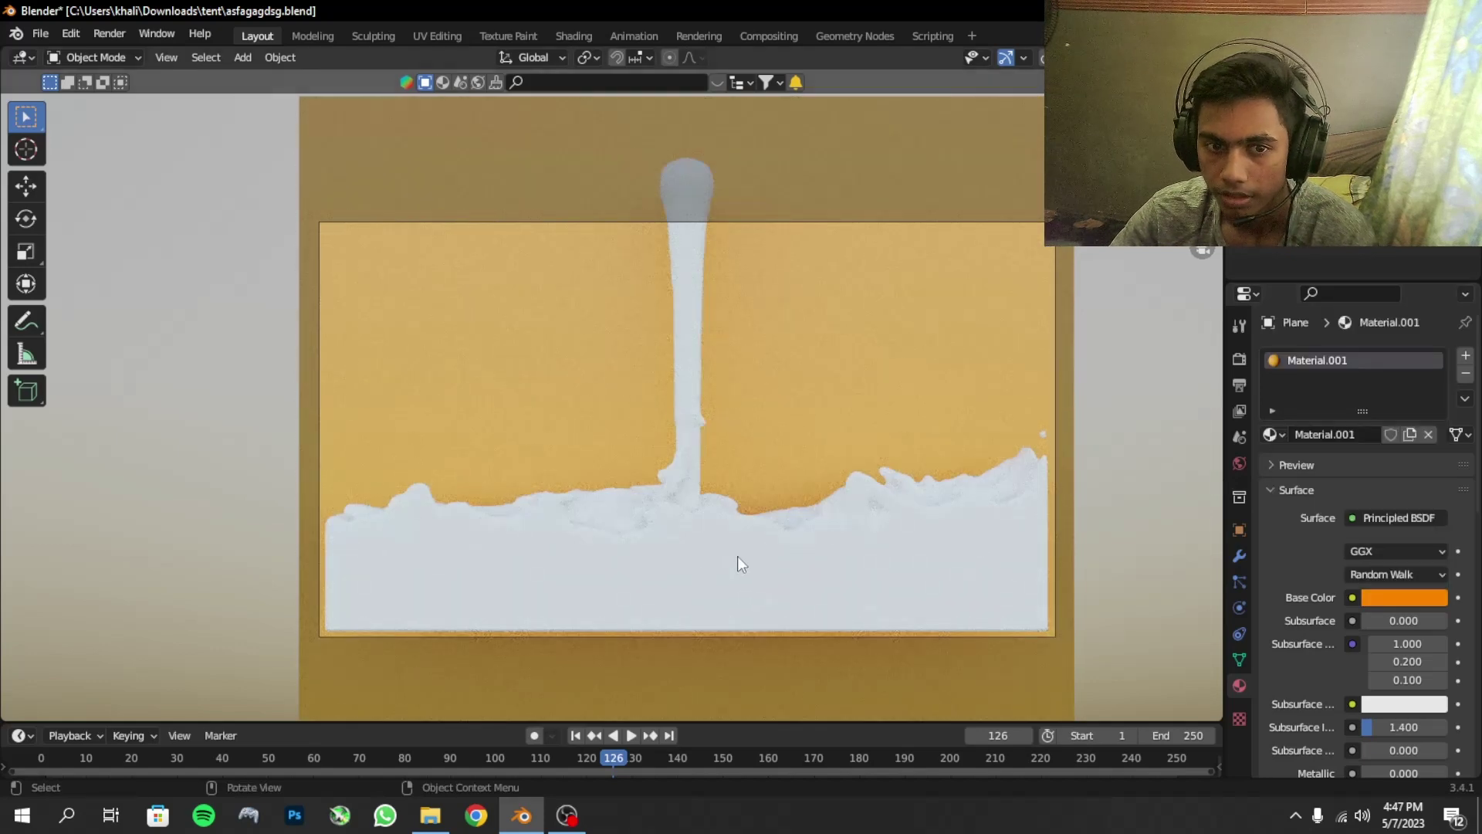
- Add a new material to the water box with Roughness 0 and Transmission 1
left_click(731, 552)
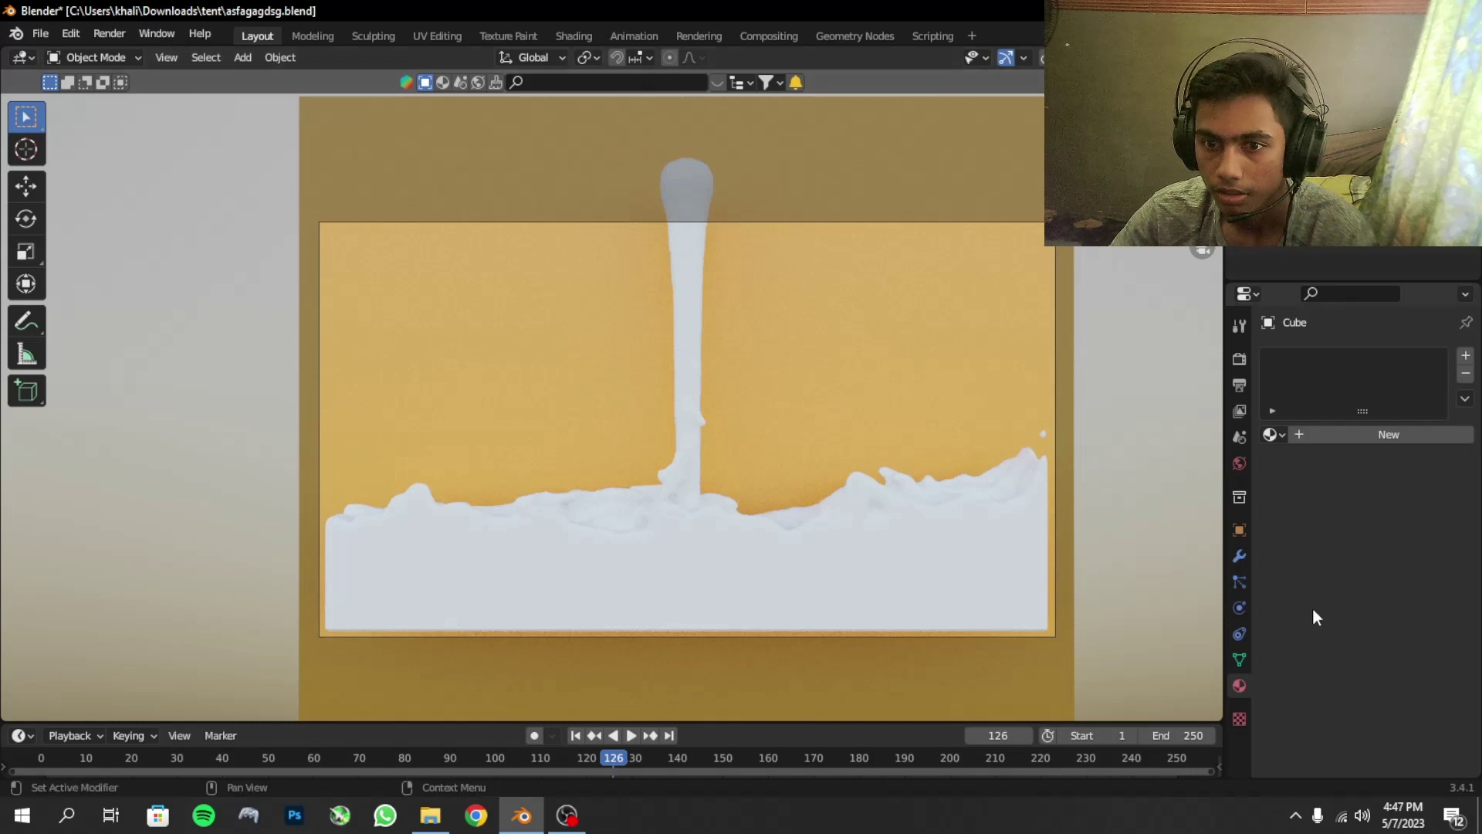
left_click(864, 570)
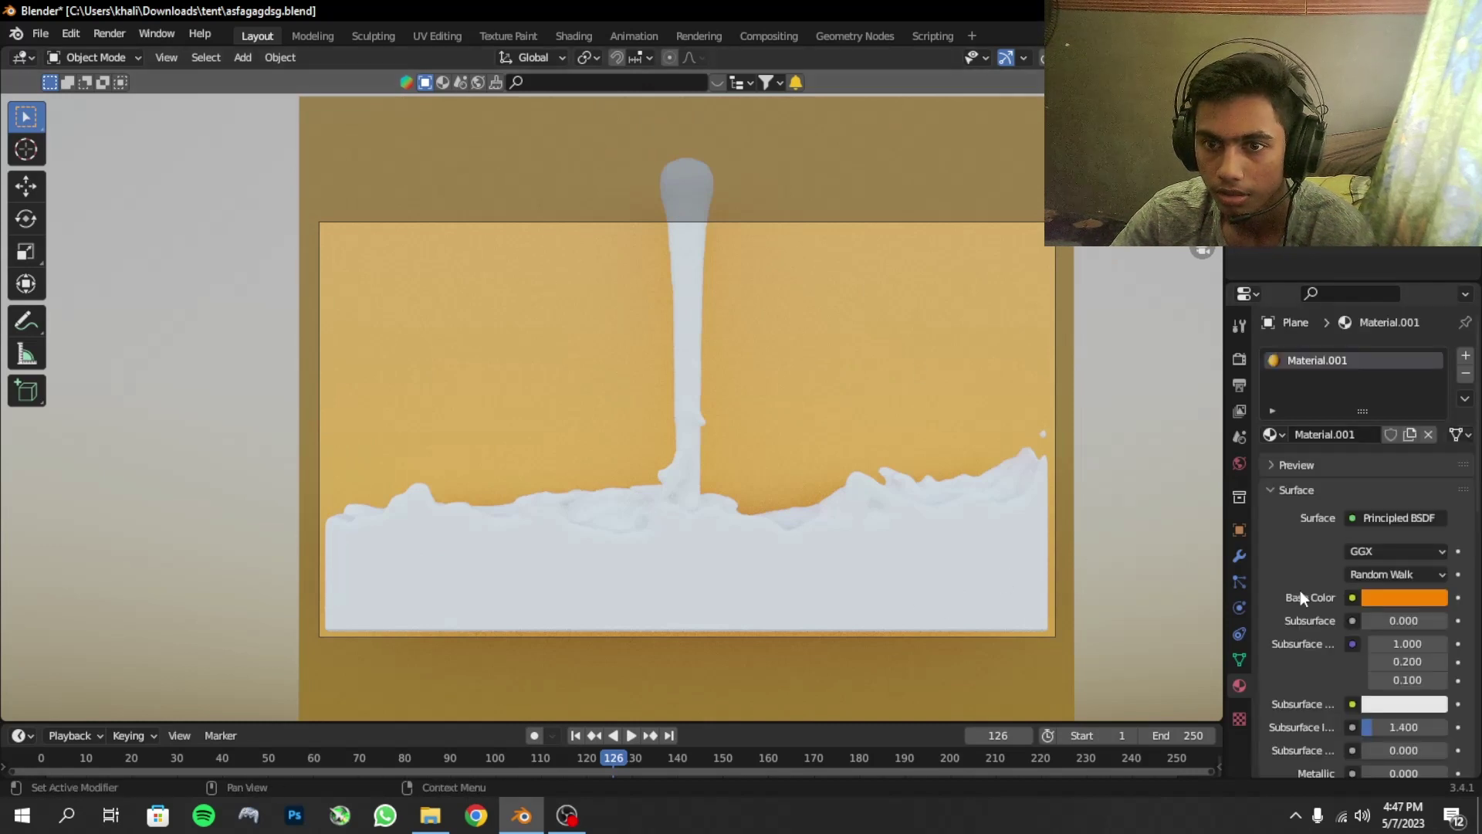
left_click(891, 598)
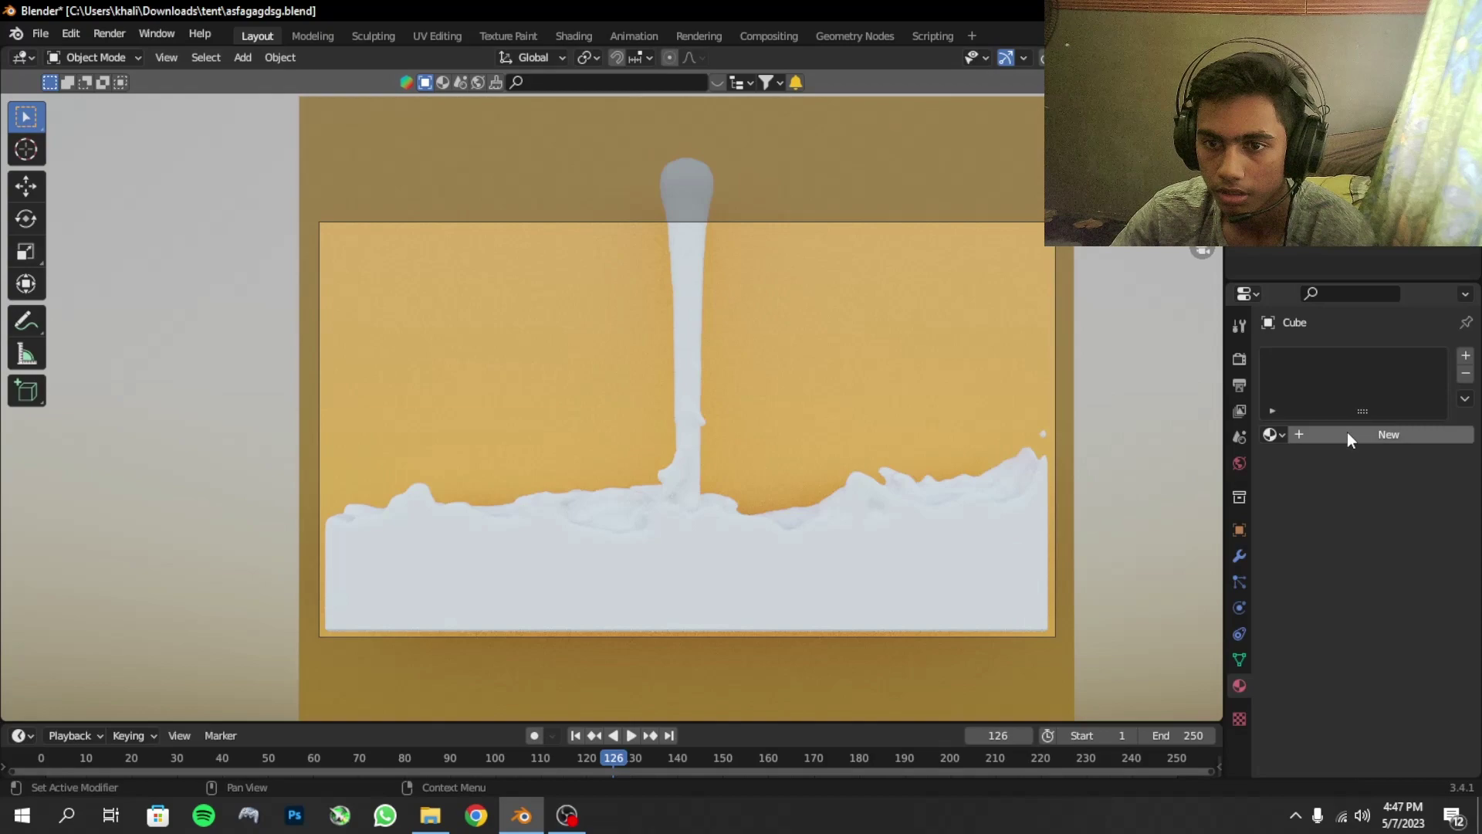
left_click(1349, 437)
scroll(1370, 509, "down", 1)
scroll(1385, 571, "down", 4)
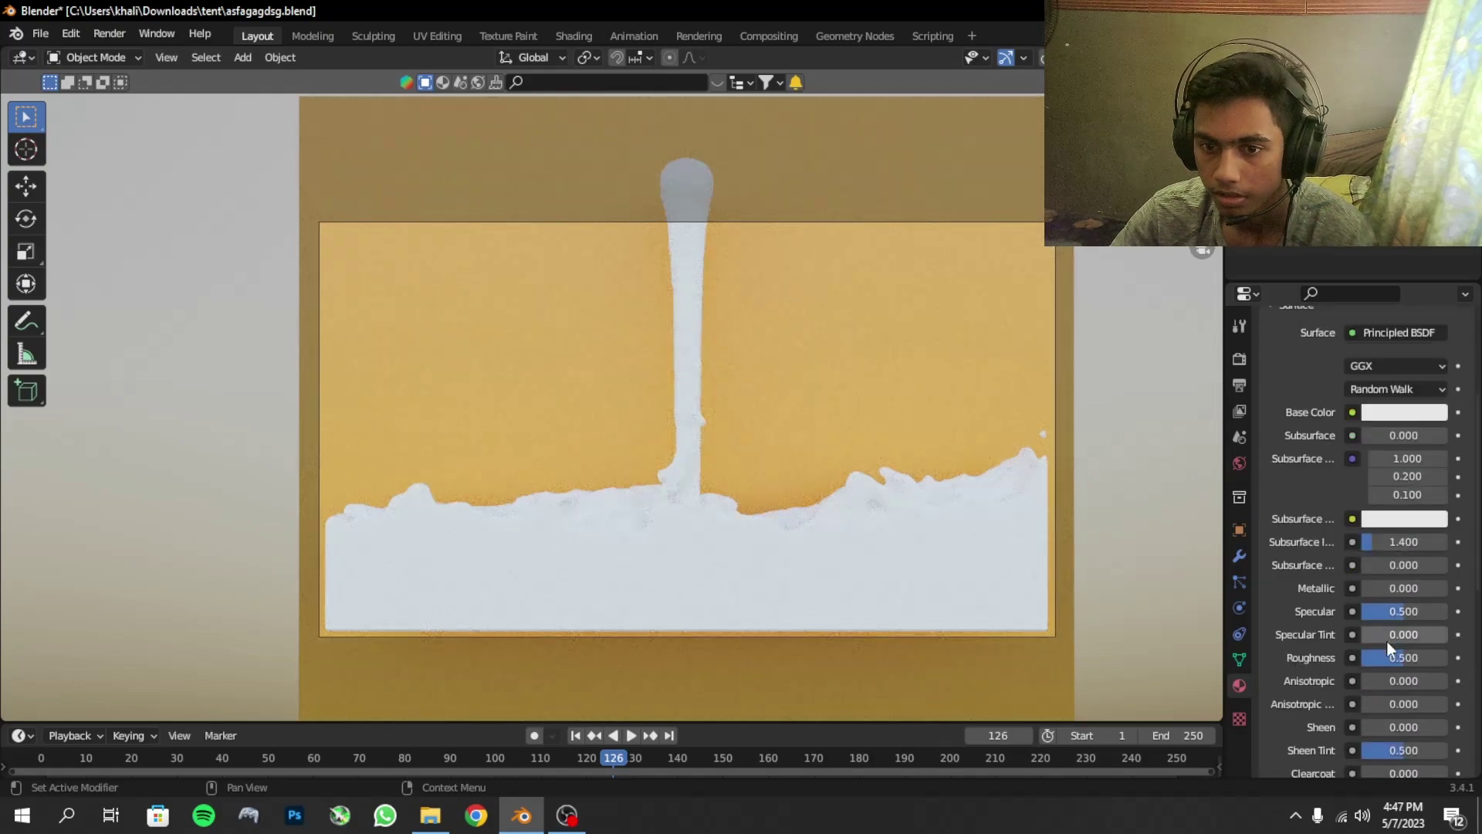
mouse_move(1403, 657)
left_mouse_down()
mouse_move(1373, 654)
mouse_move(1448, 695)
left_mouse_up()
scroll(1382, 618, "down", 4)
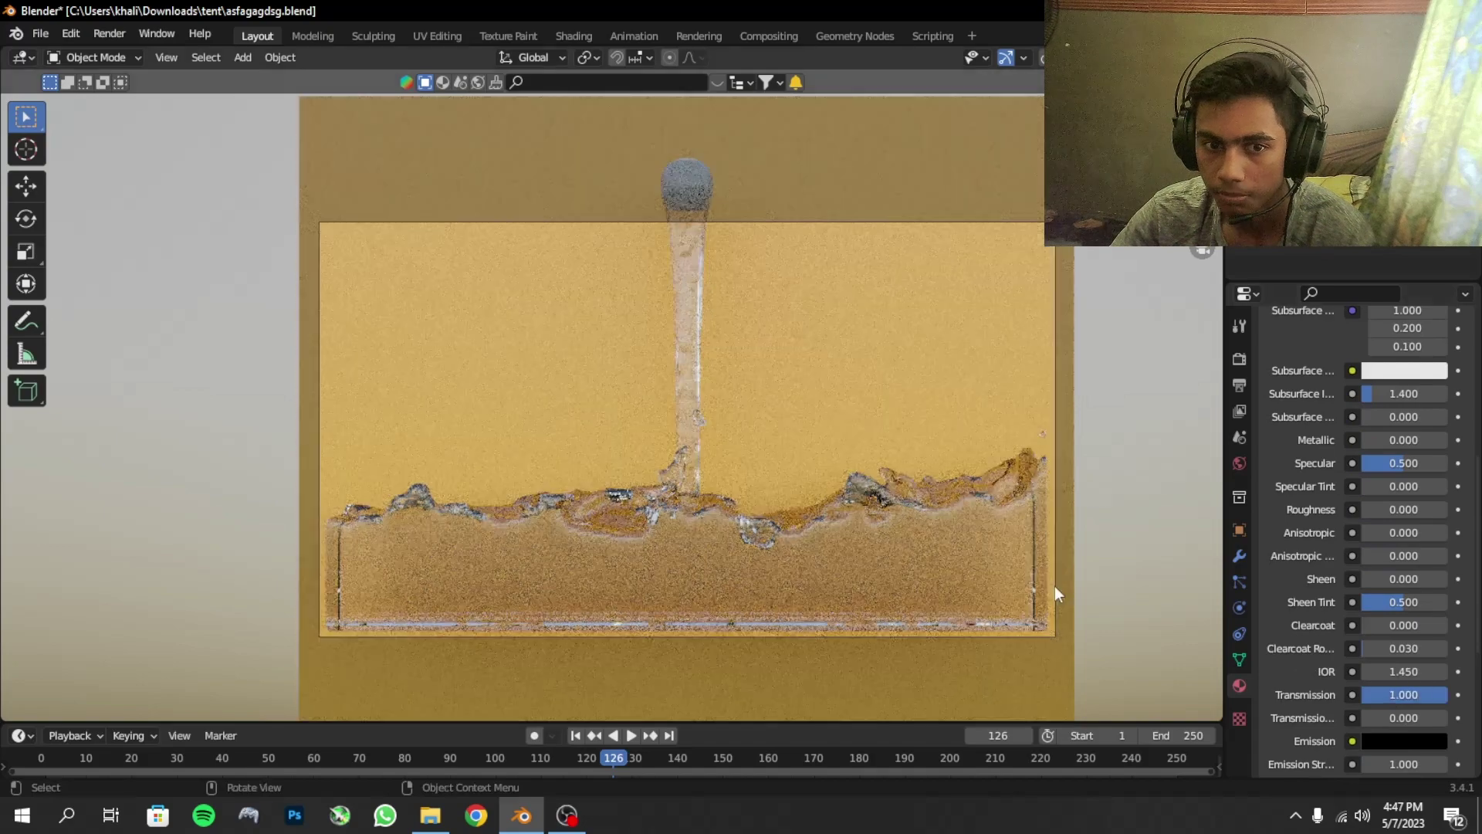
scroll(1400, 521, "up", 9)
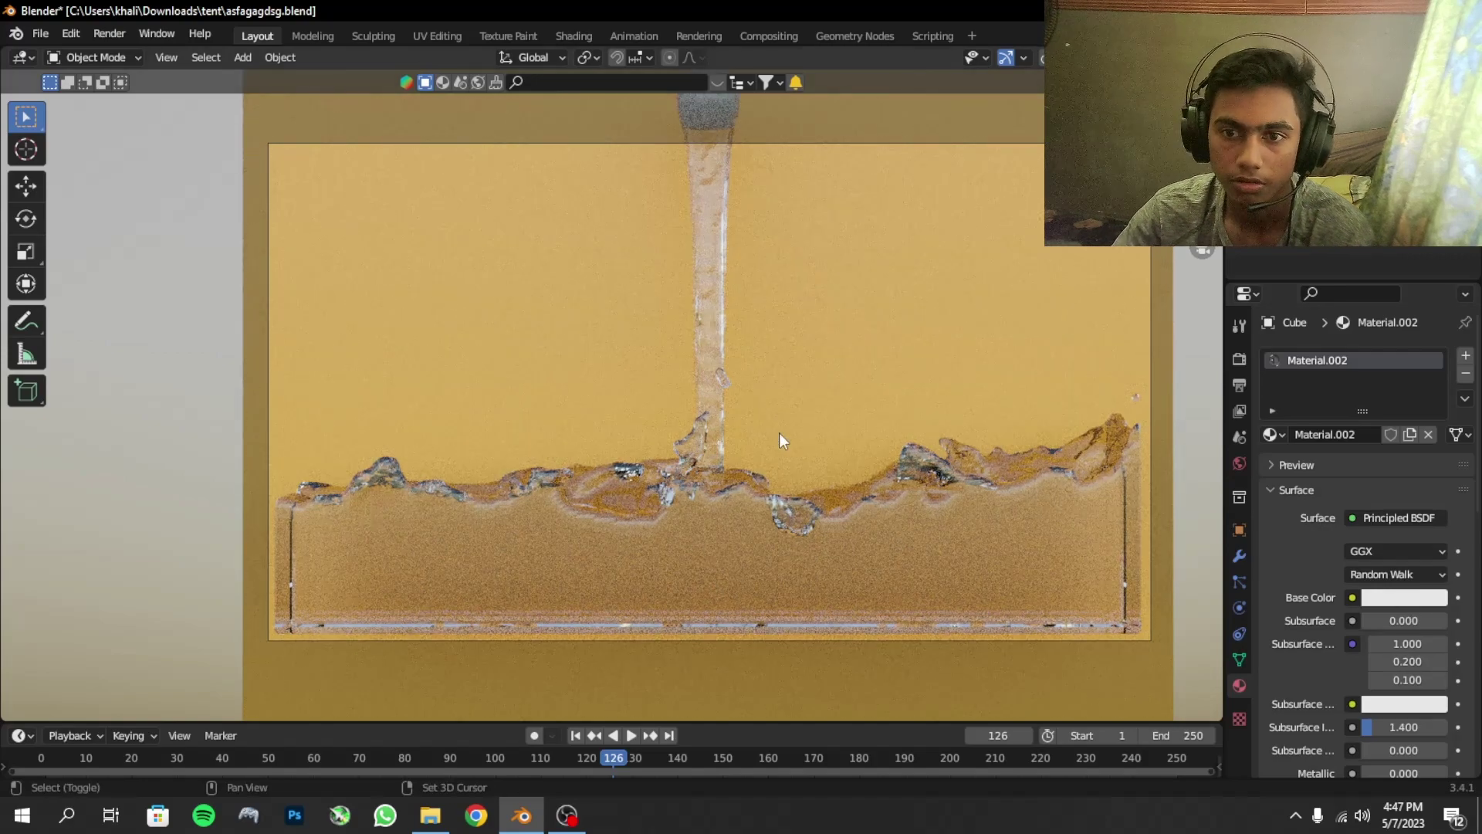
- Move the camera back along its viewing axis and save the file
middle_click_drag(779, 433, 770, 478, "shift")
scroll(771, 480, "down", 1)
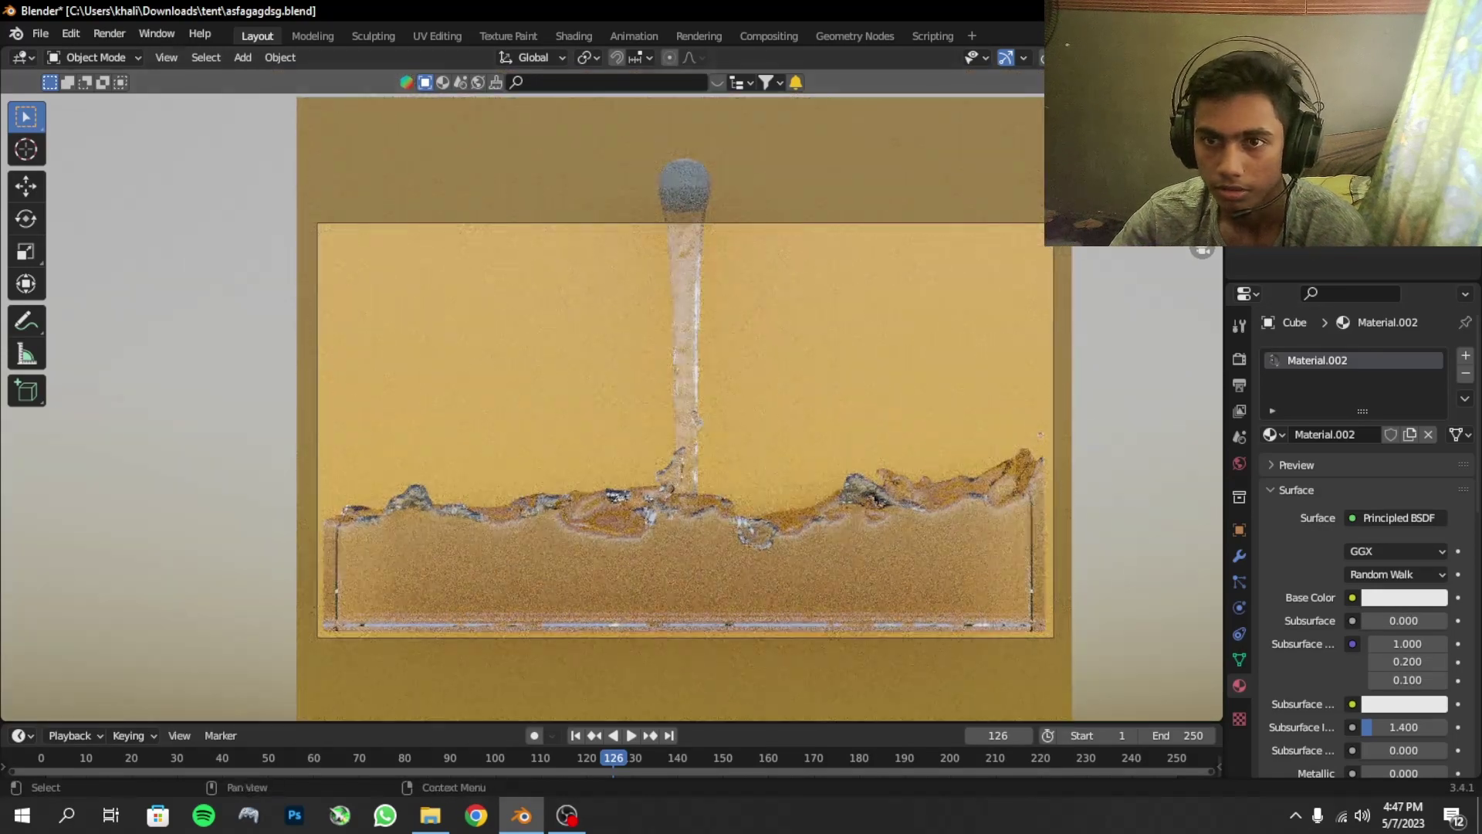
left_click(1046, 398)
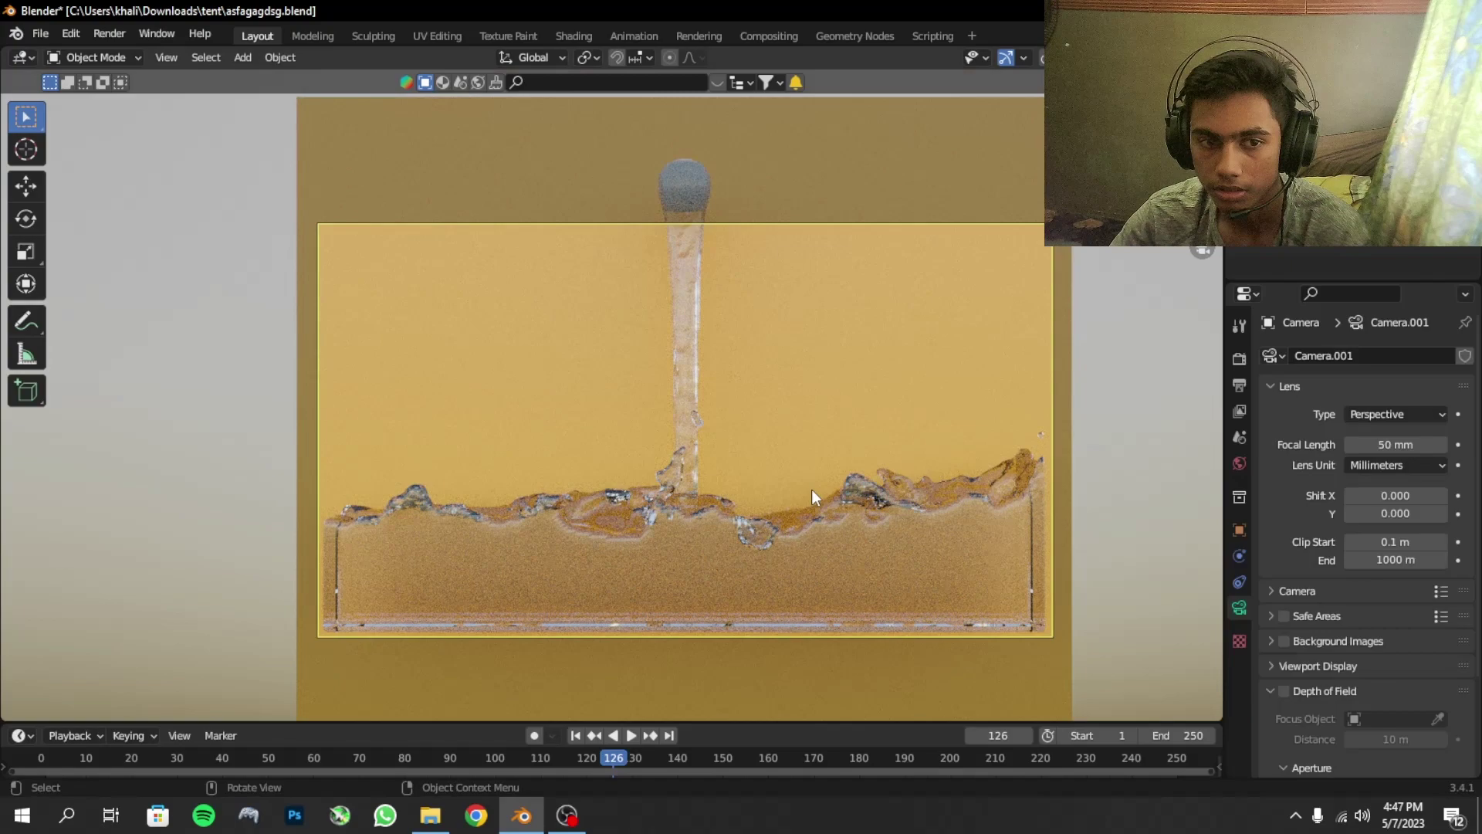
key("g")
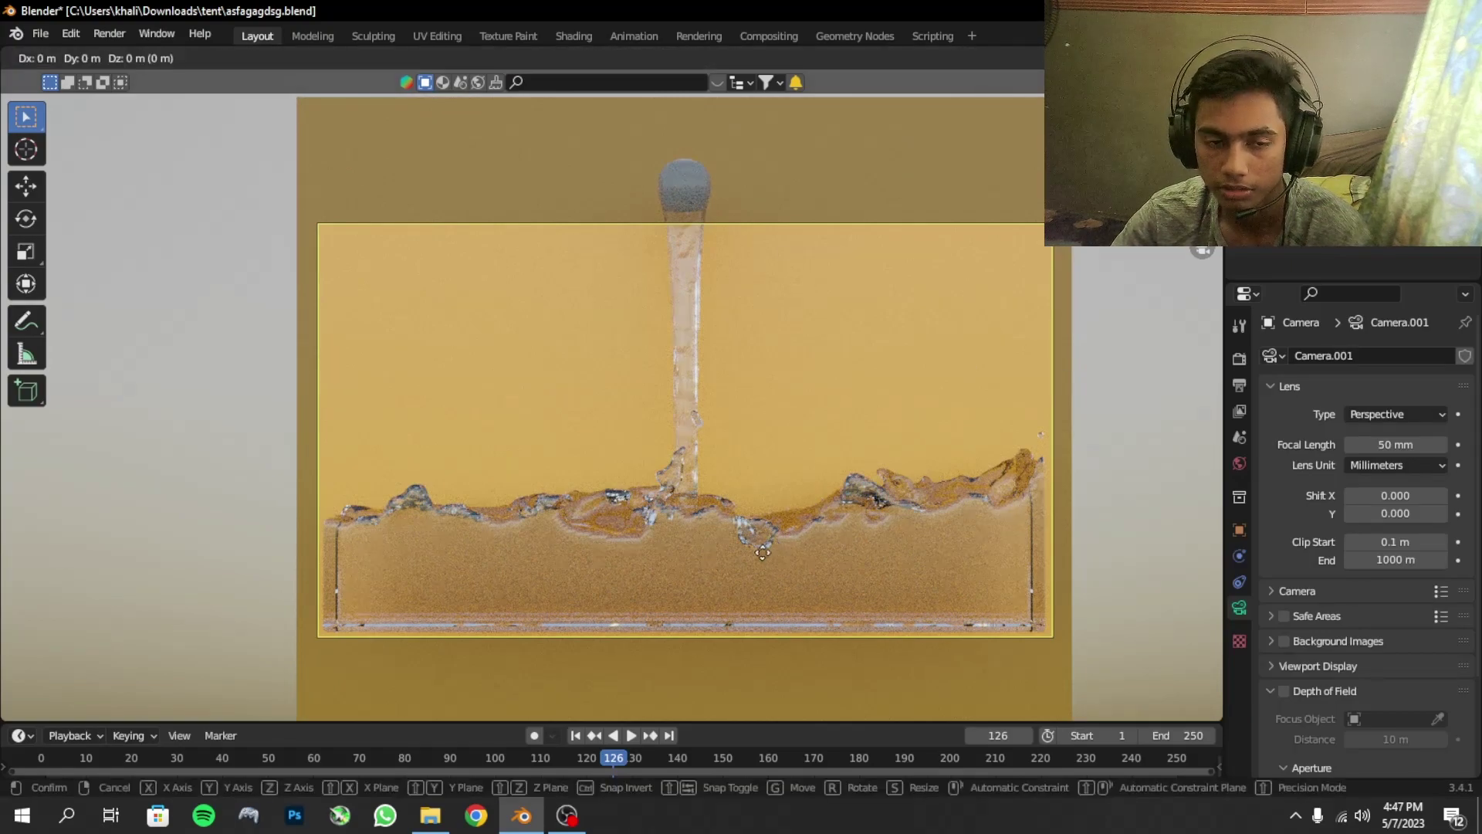
key("z")
key("z")
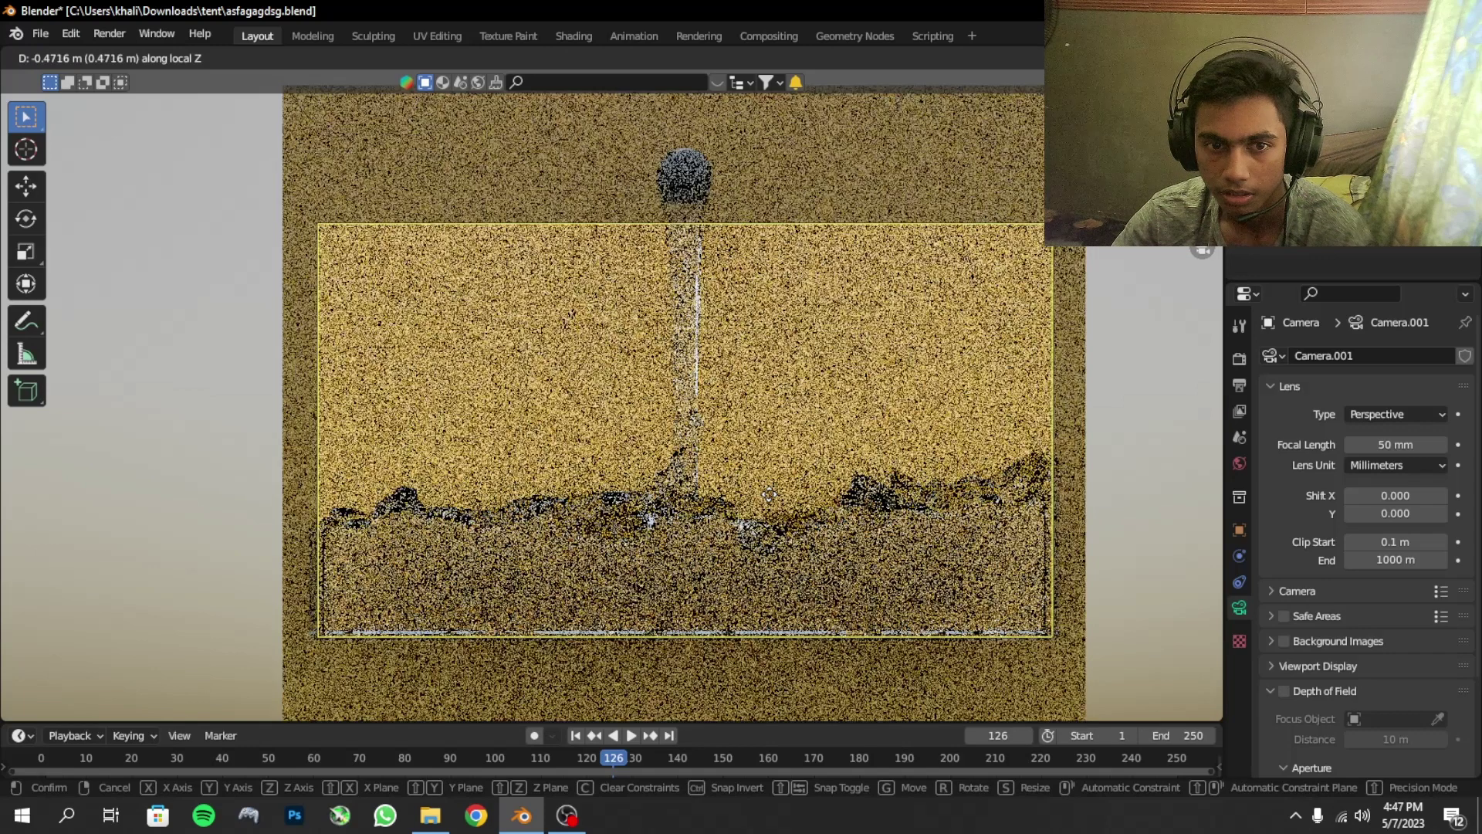
left_click(788, 483)
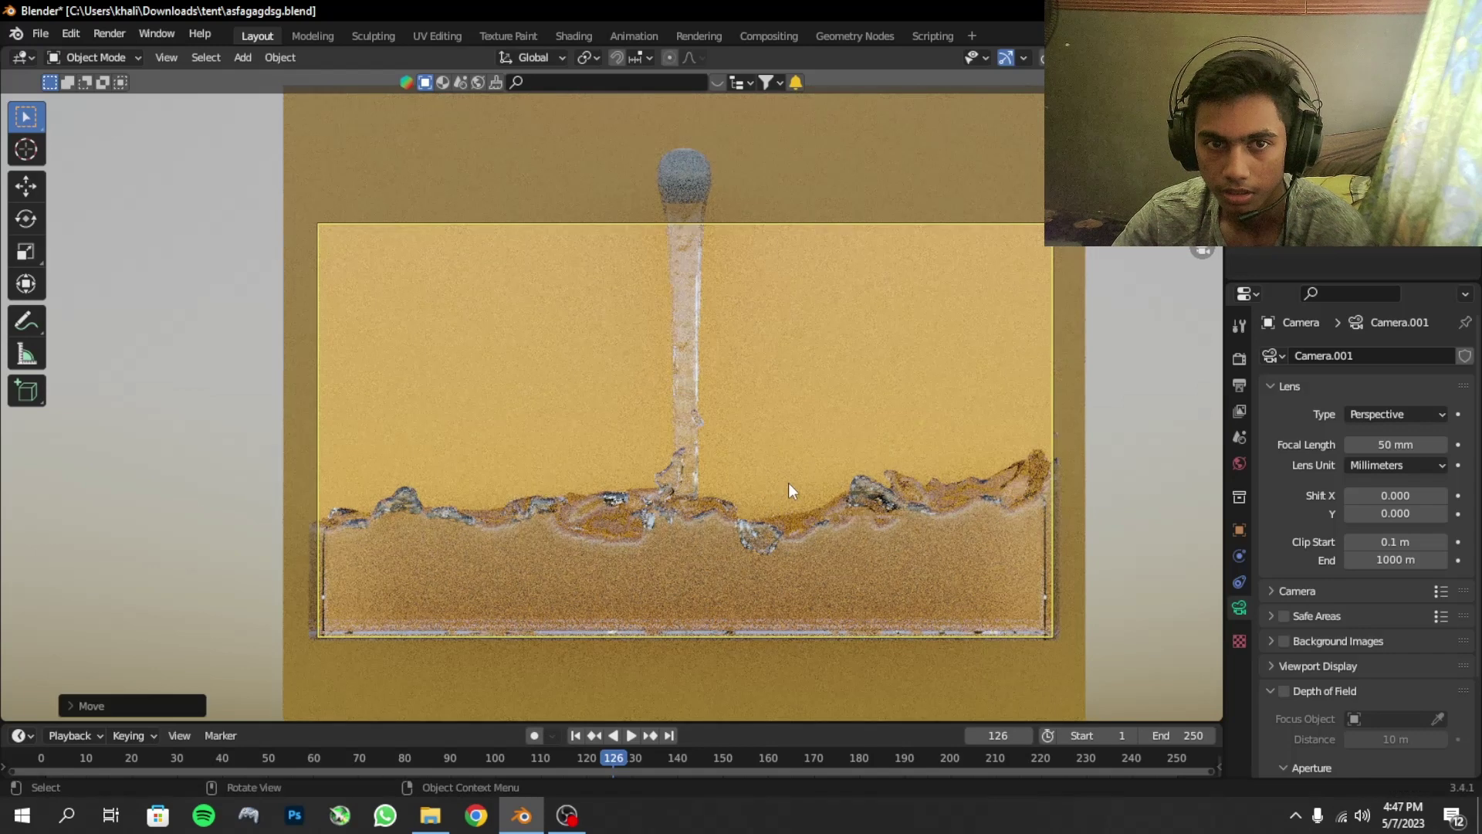
key("ctrl+s")
- Set the backdrop plane material's Metallic to 0.670
left_click(896, 382)
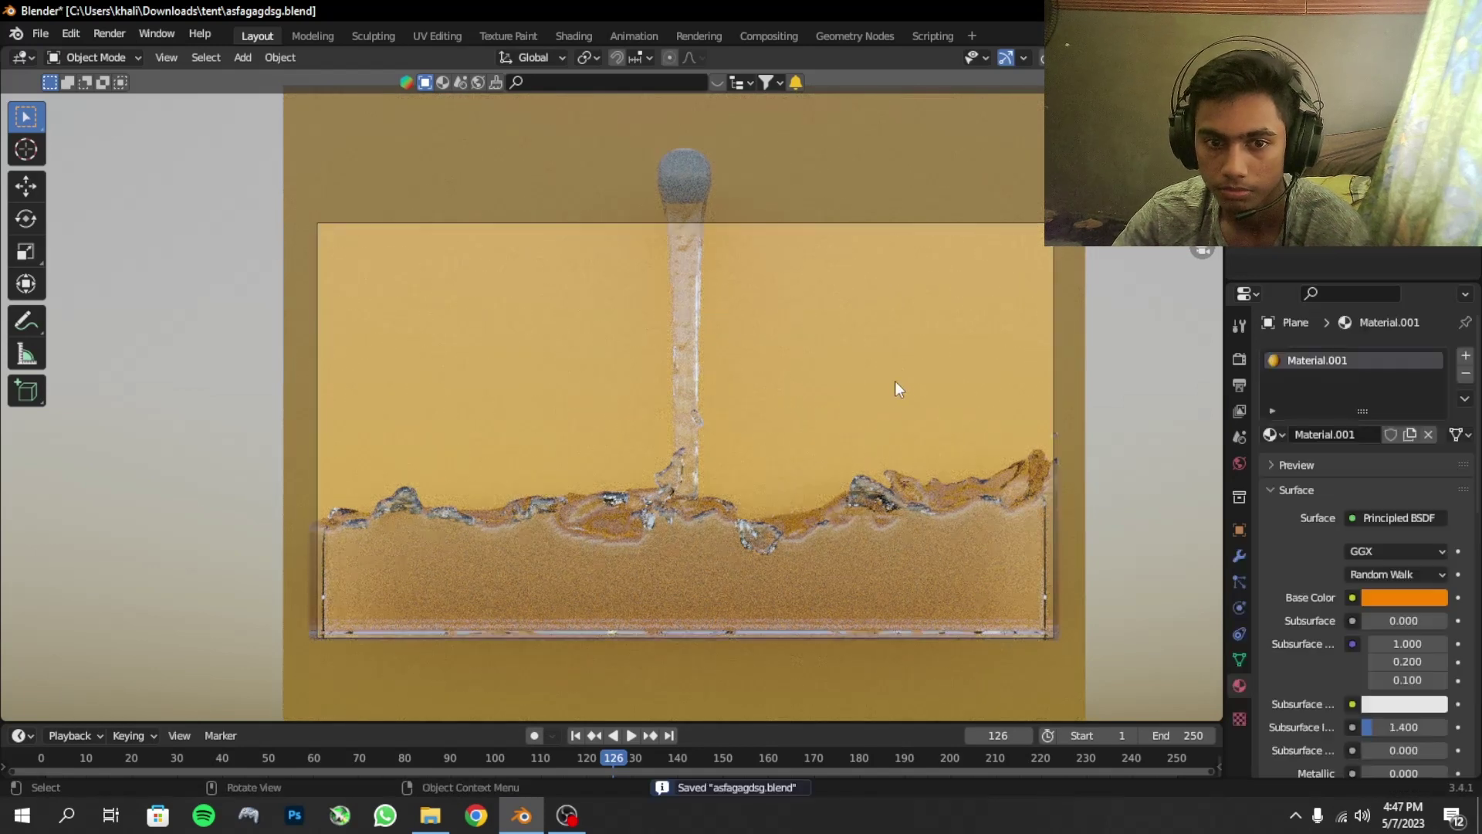
scroll(1423, 595, "down", 2)
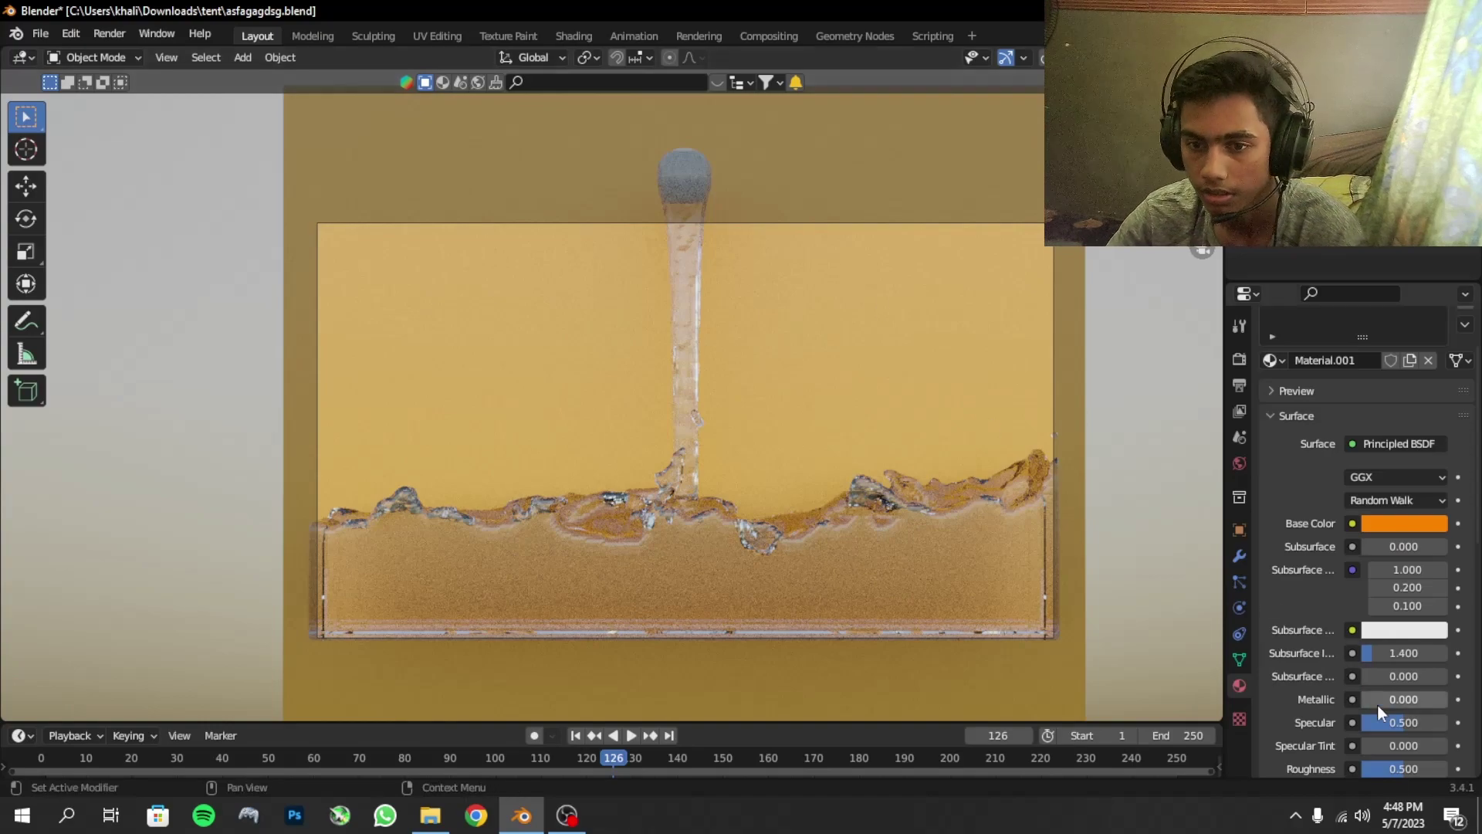
left_click_drag(1377, 700, 1418, 700)
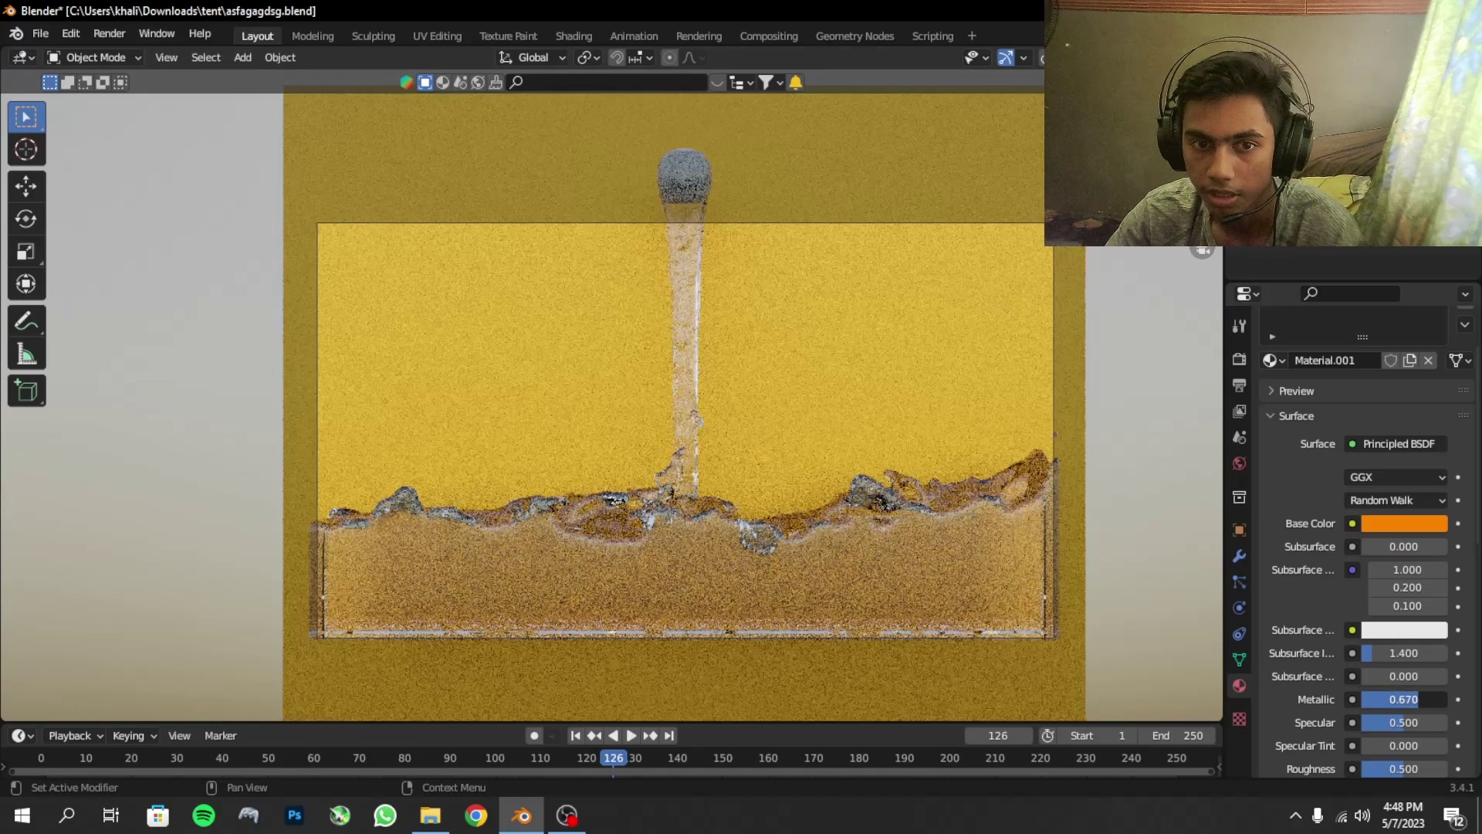
scroll(1409, 641, "up", 2)
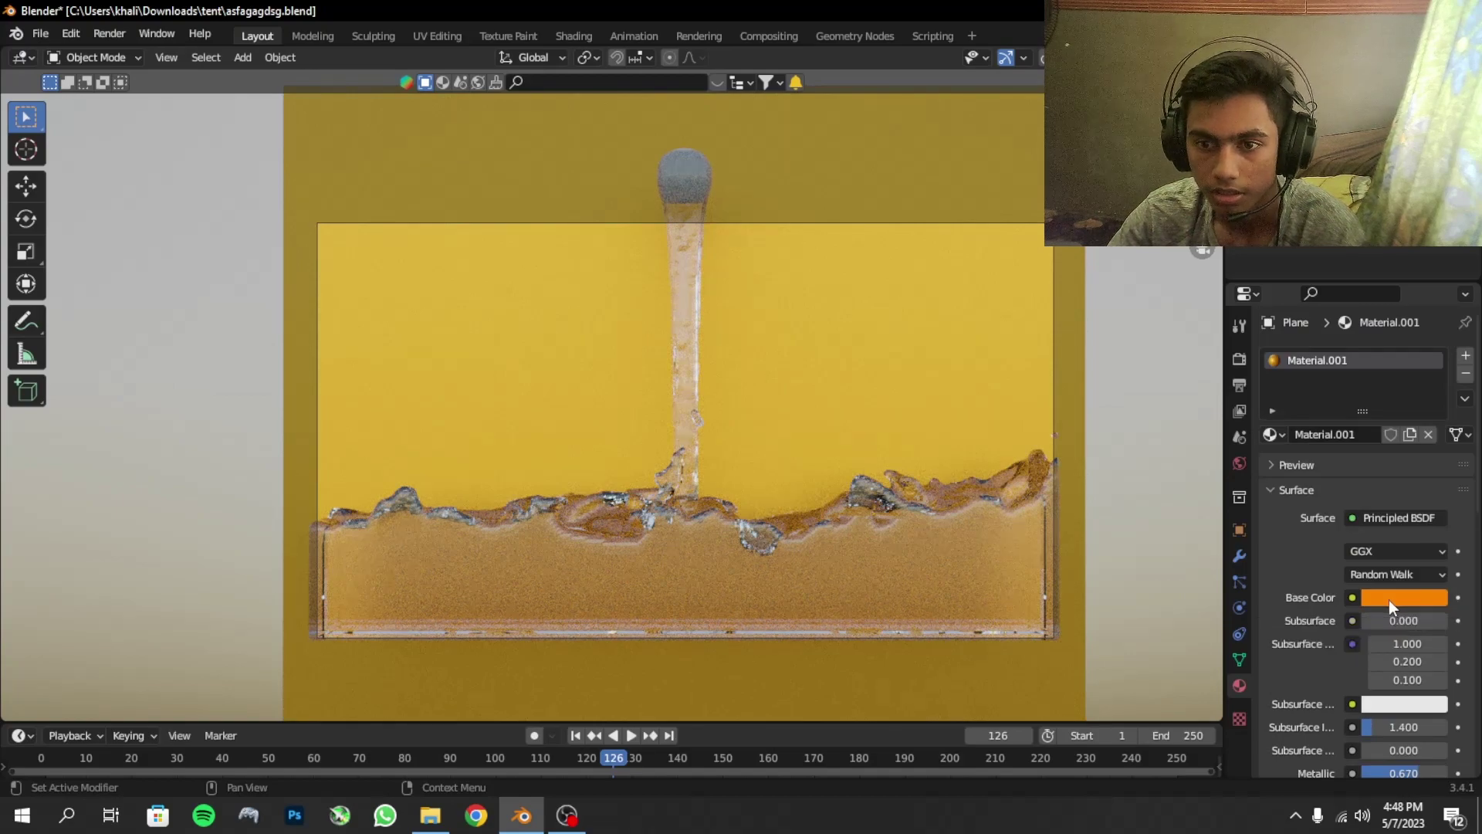
left_click(1389, 599)
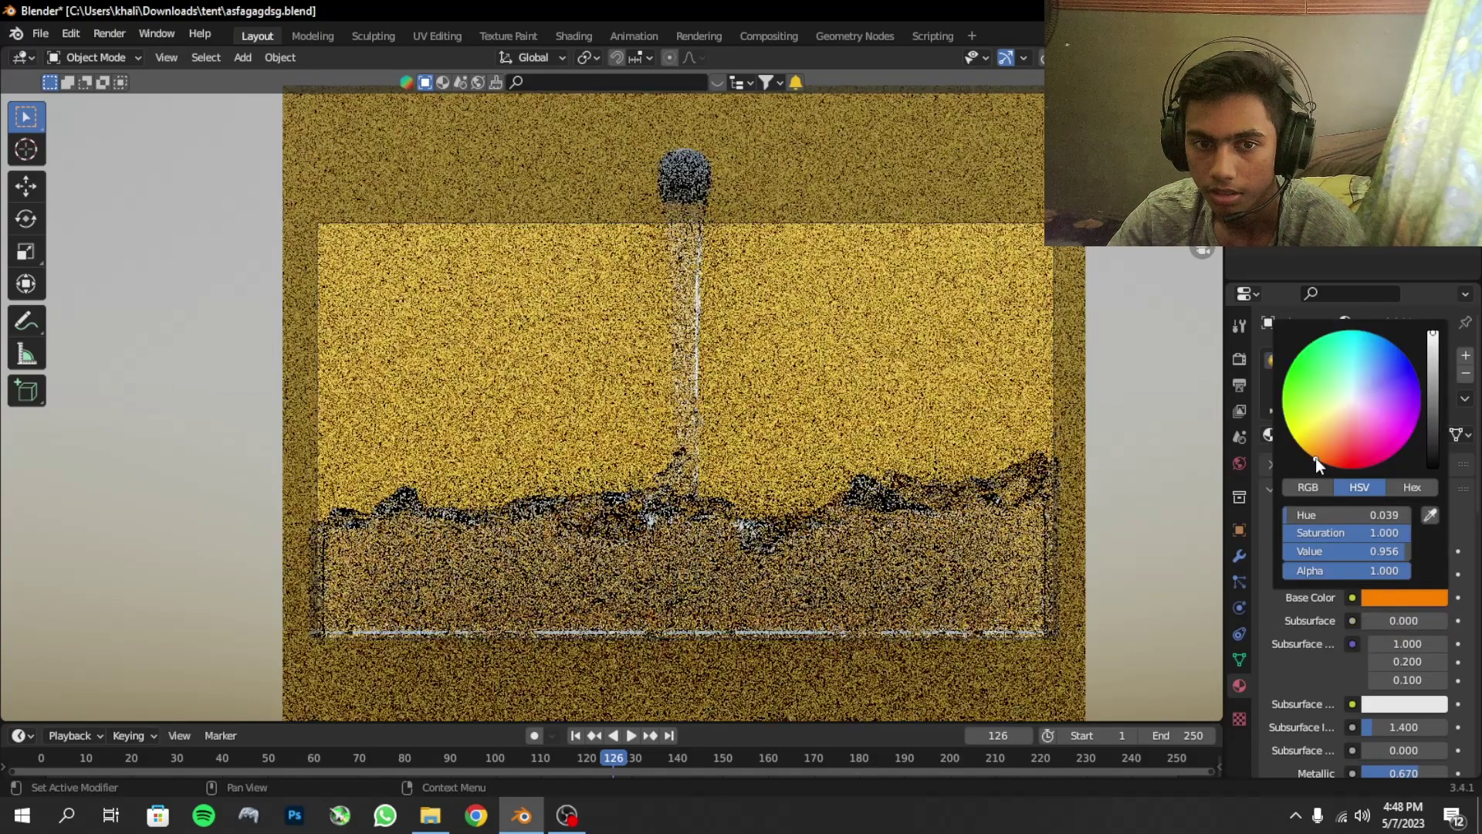
scroll(721, 370, "down", 1)
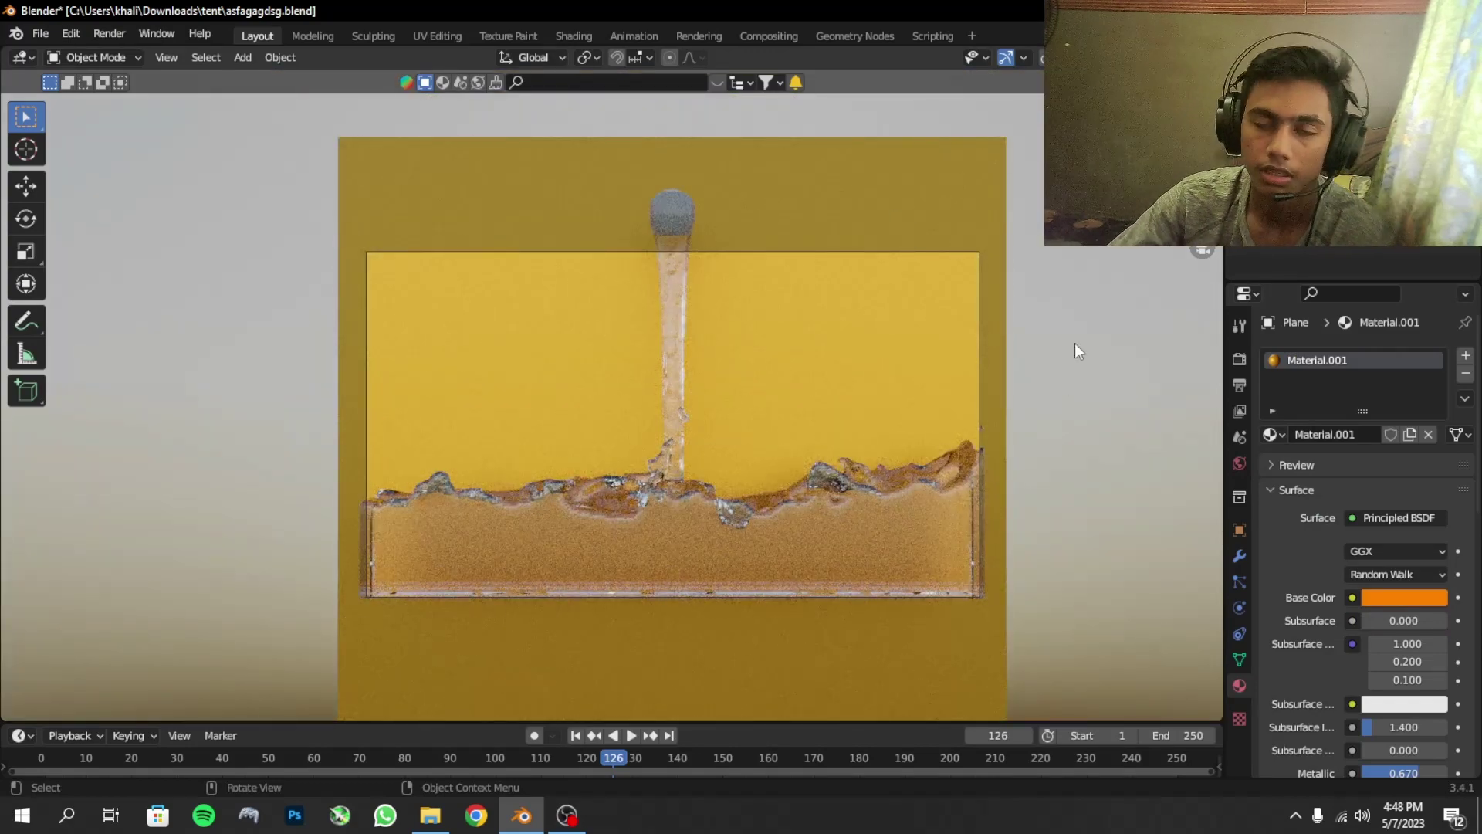
- Enable Motion Blur in the render settings
left_click(1238, 361)
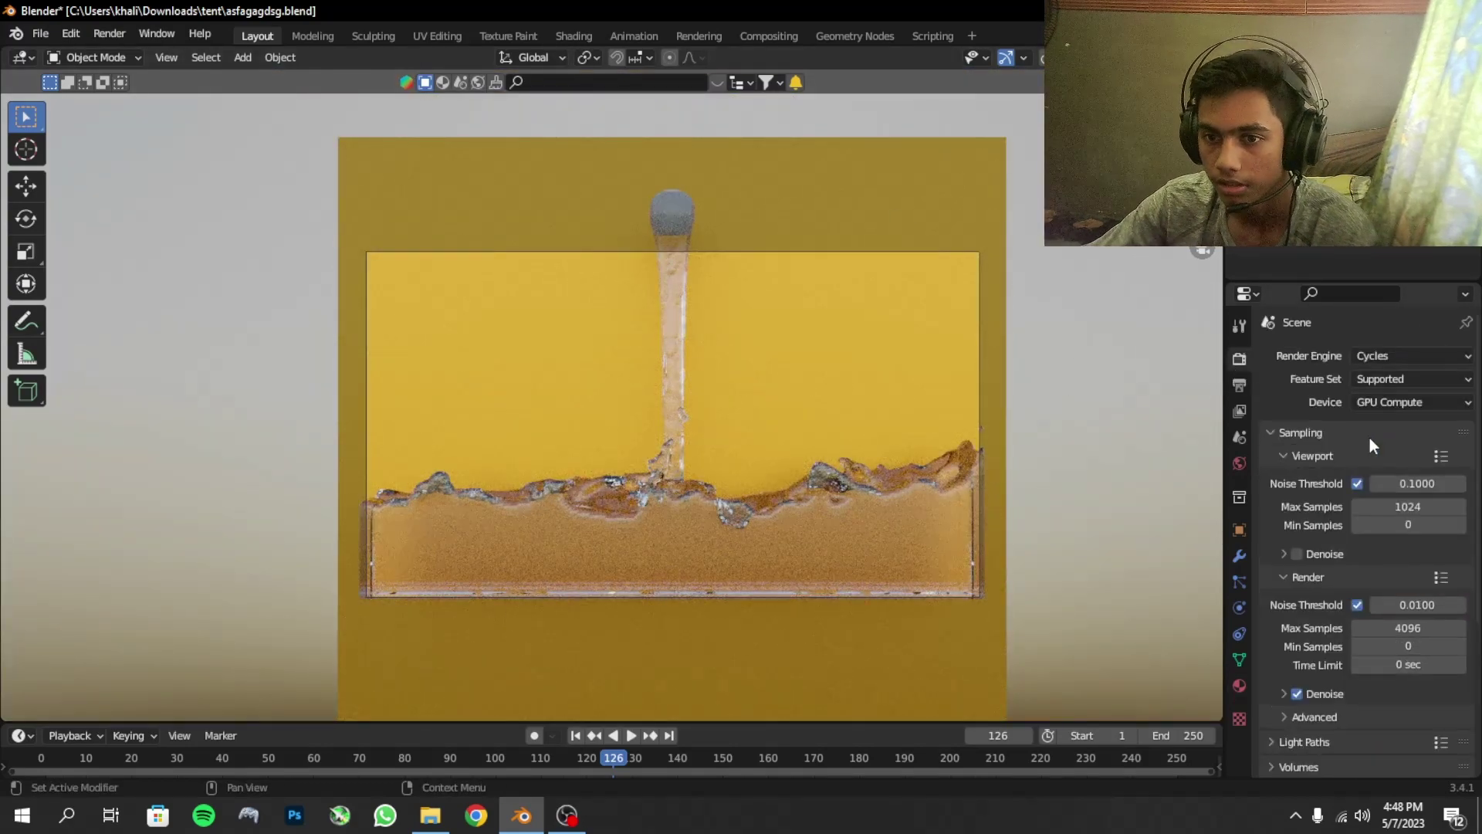
scroll(1374, 410, "down", 5)
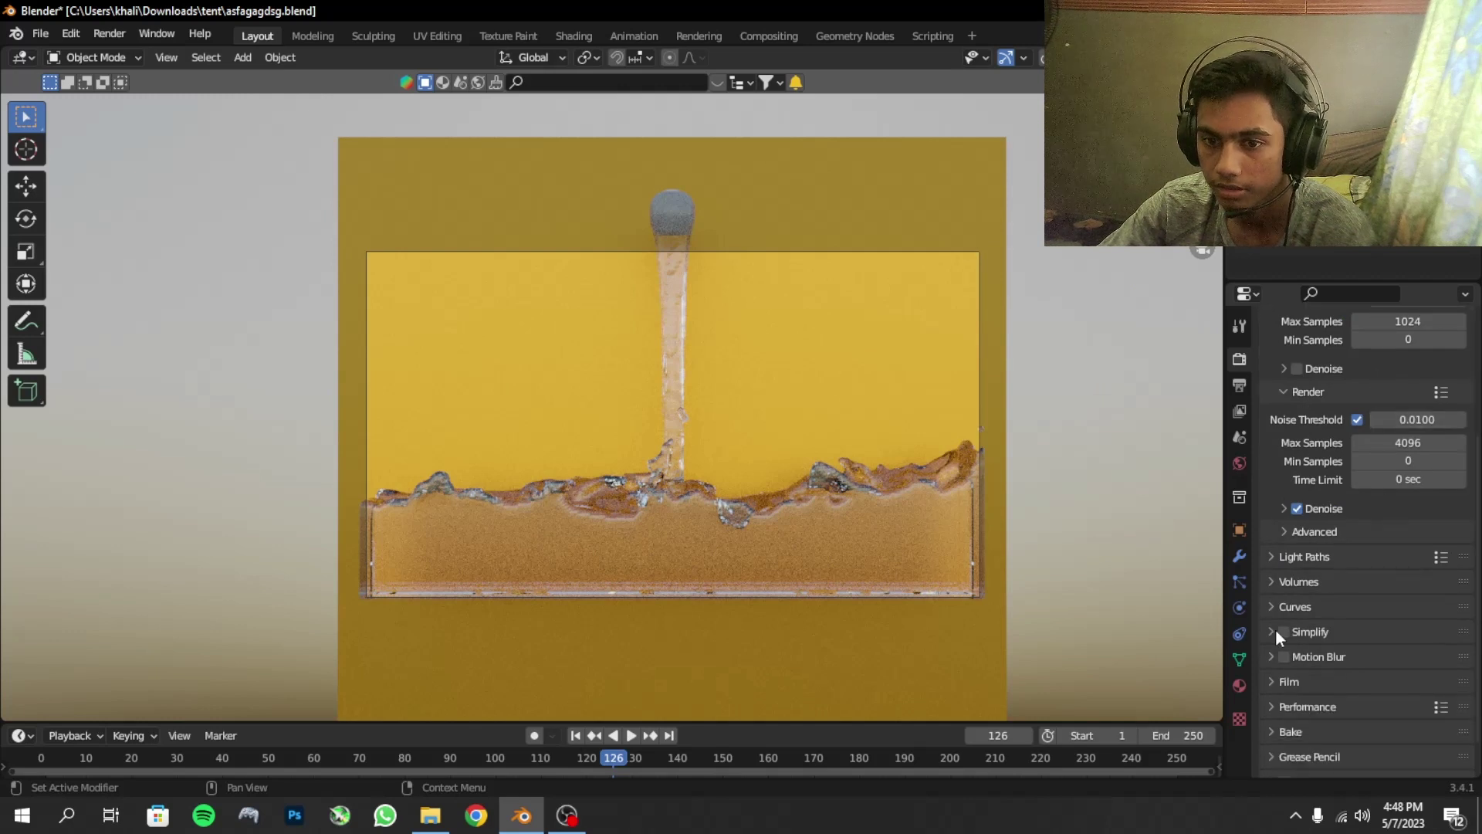
left_click(1283, 657)
scroll(1368, 595, "down", 1)
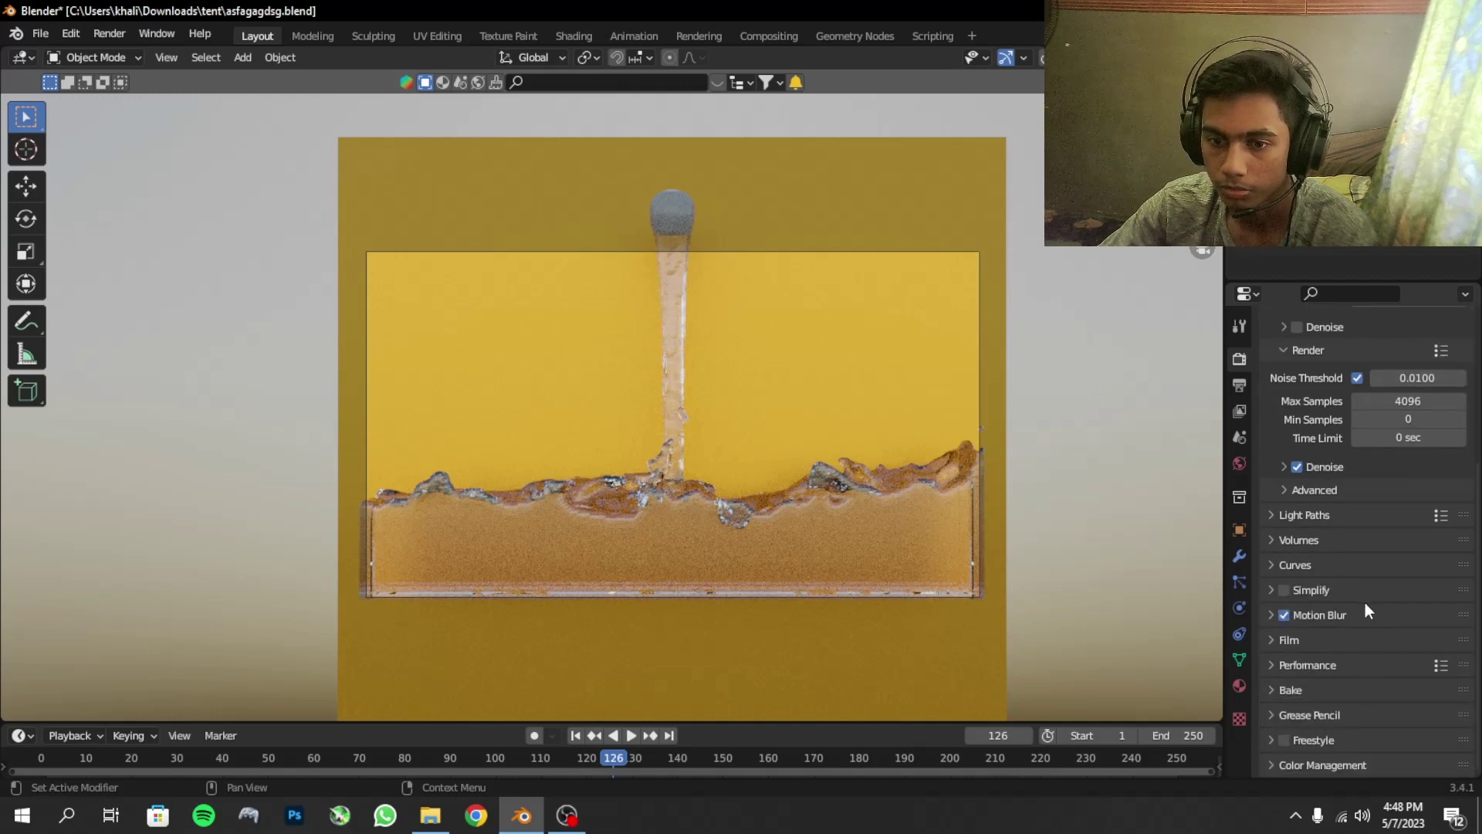
- Set the output frame rate to 30 fps
left_click(1238, 386)
scroll(1373, 401, "up", 4)
scroll(1401, 398, "up", 1)
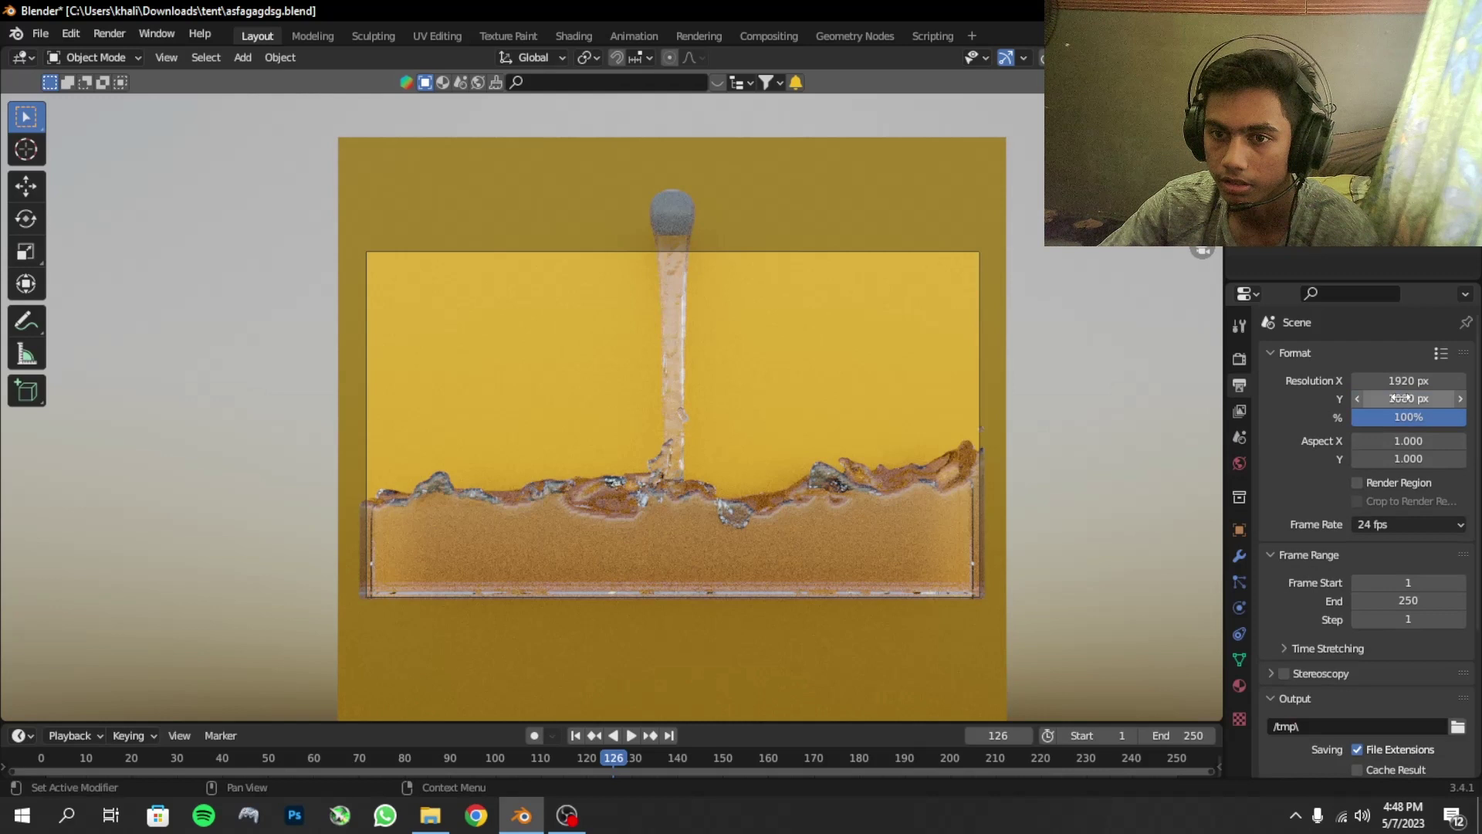
left_click(1389, 525)
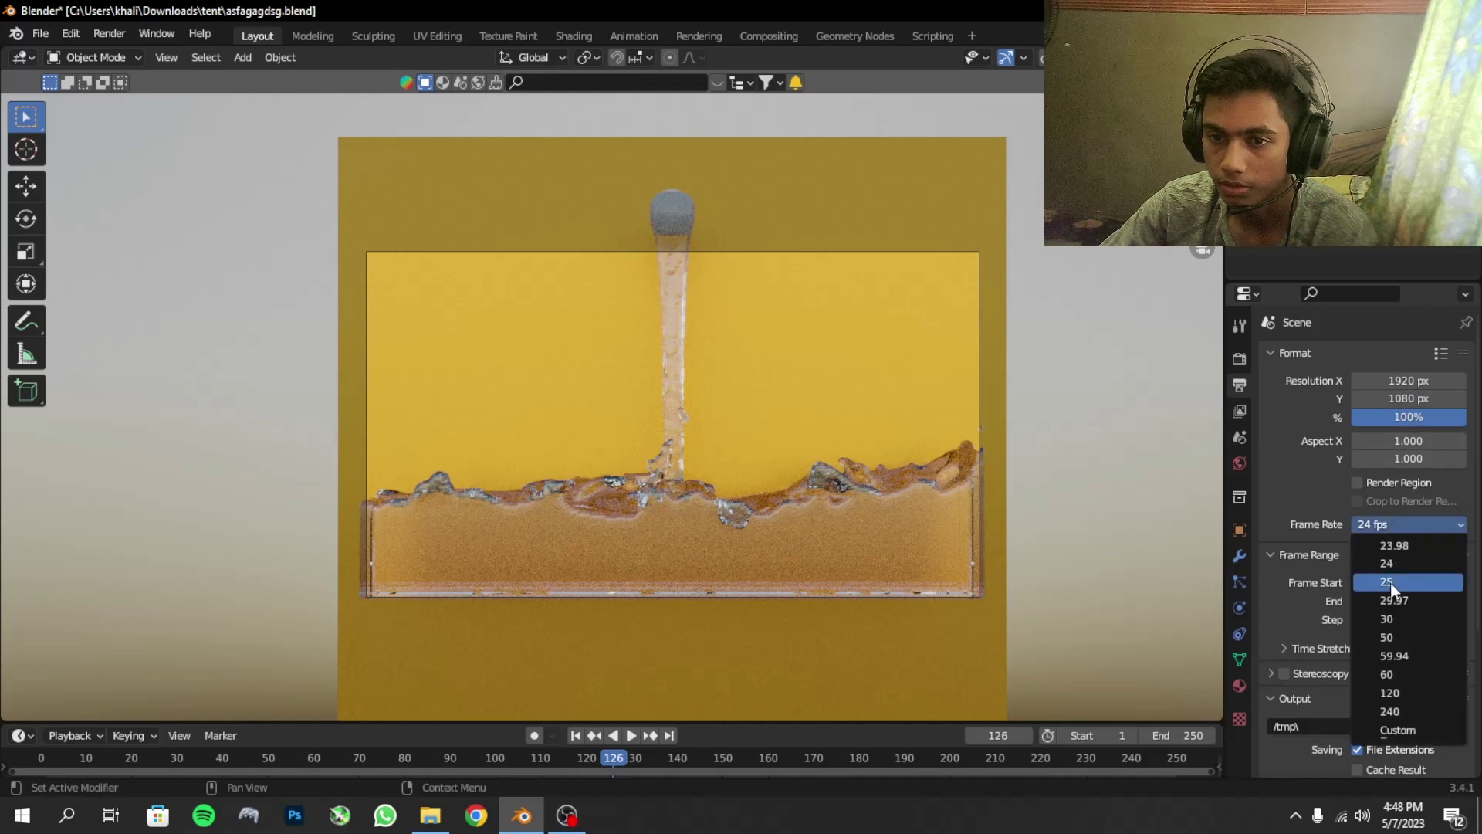
left_click(1402, 618)
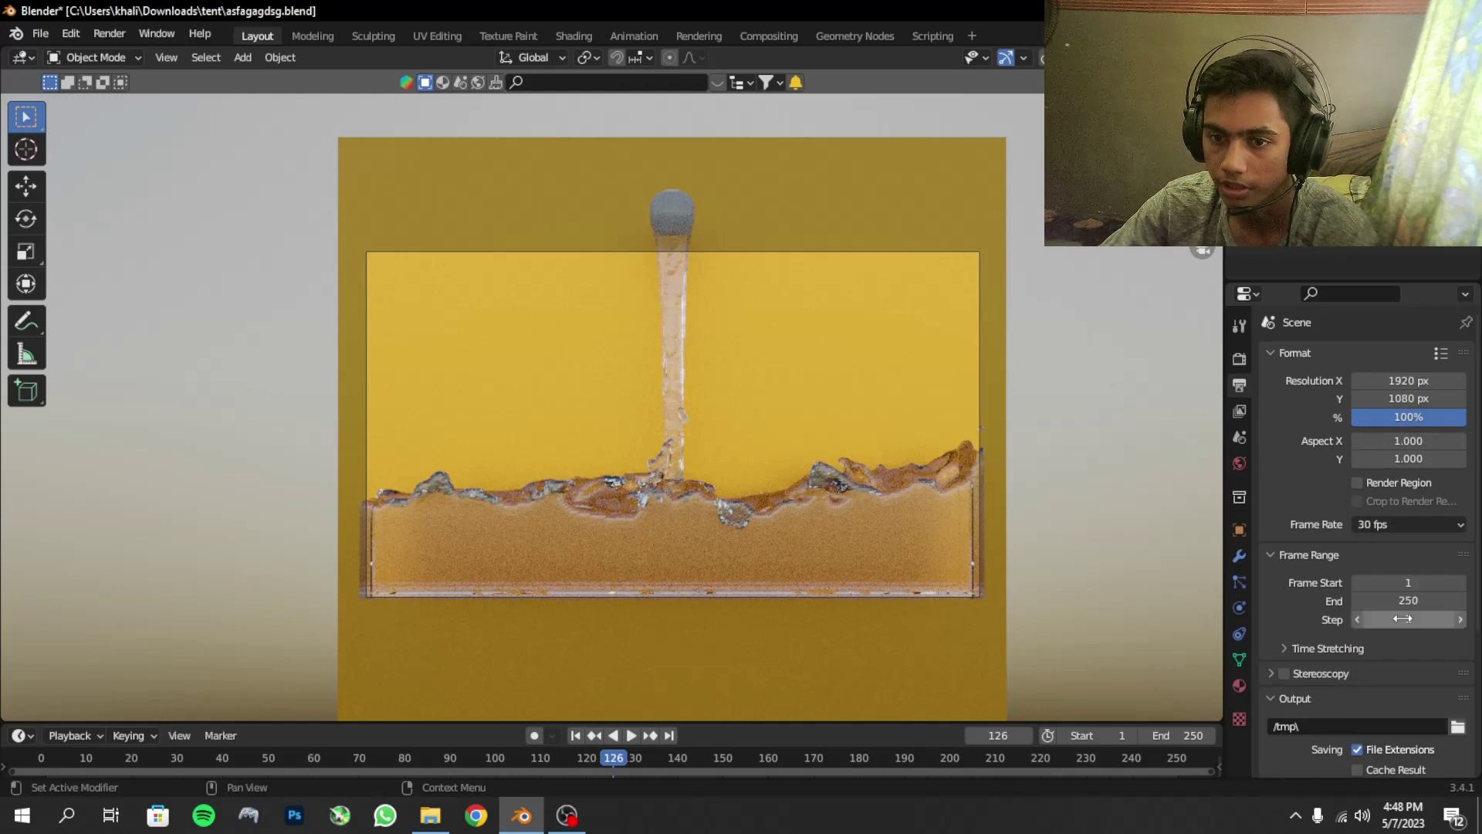
scroll(1412, 595, "down", 5)
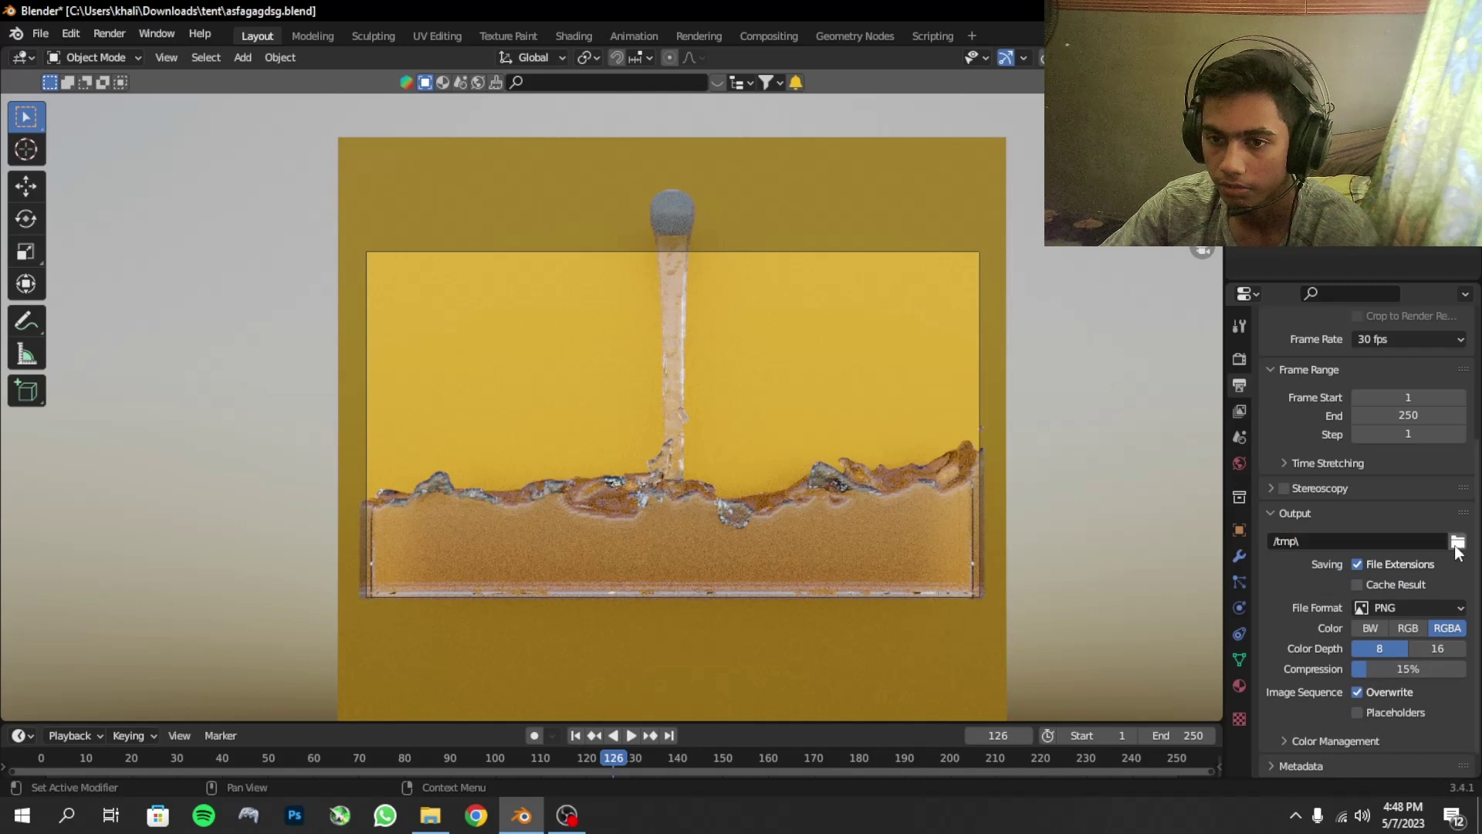
- Set File Format to FFmpeg Video, Container to MPEG-4, and Output Quality to High Quality
left_click(1401, 608)
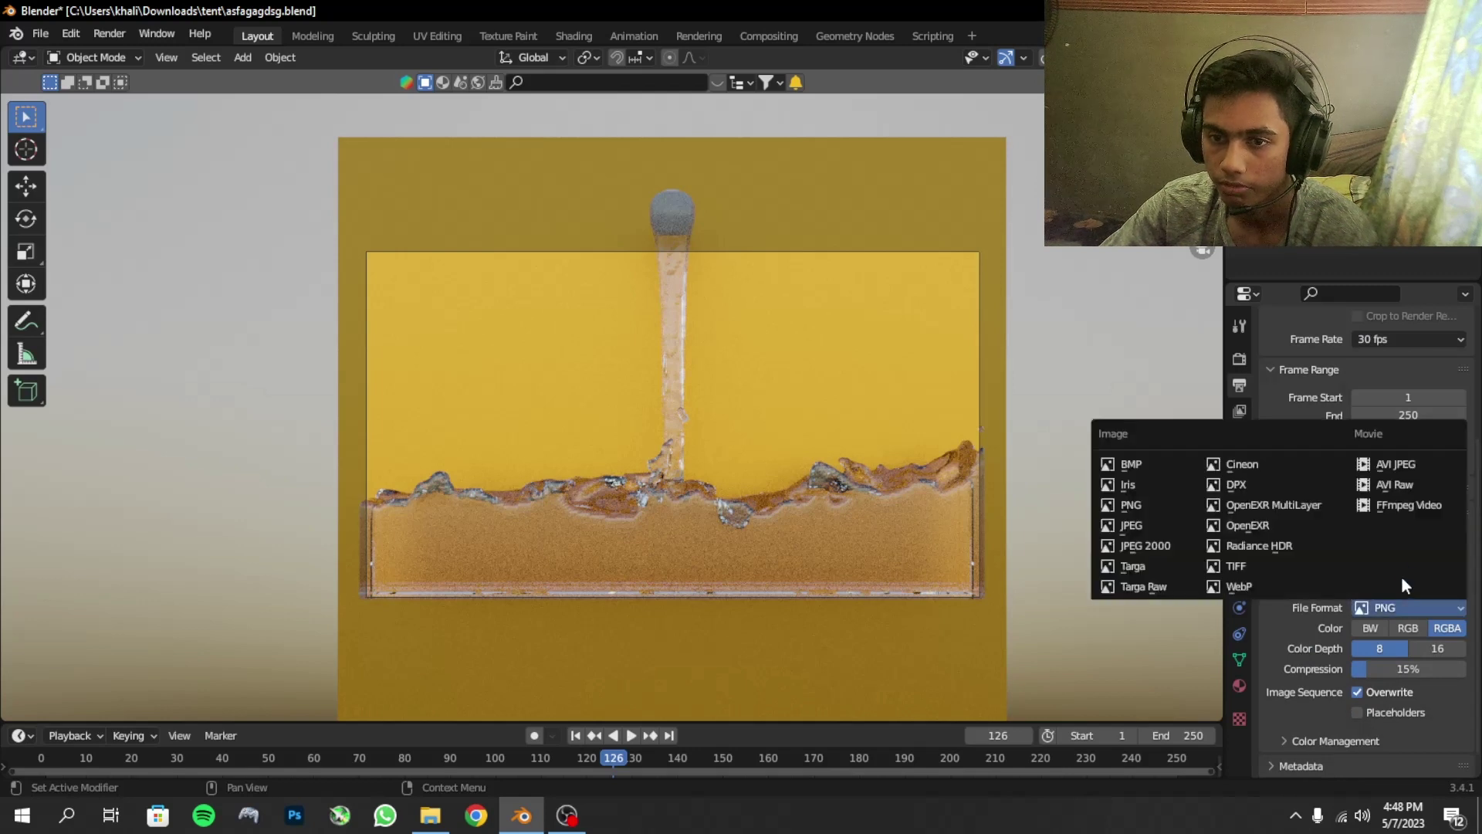
left_click(1405, 511)
left_click(1330, 715)
scroll(1359, 679, "down", 5)
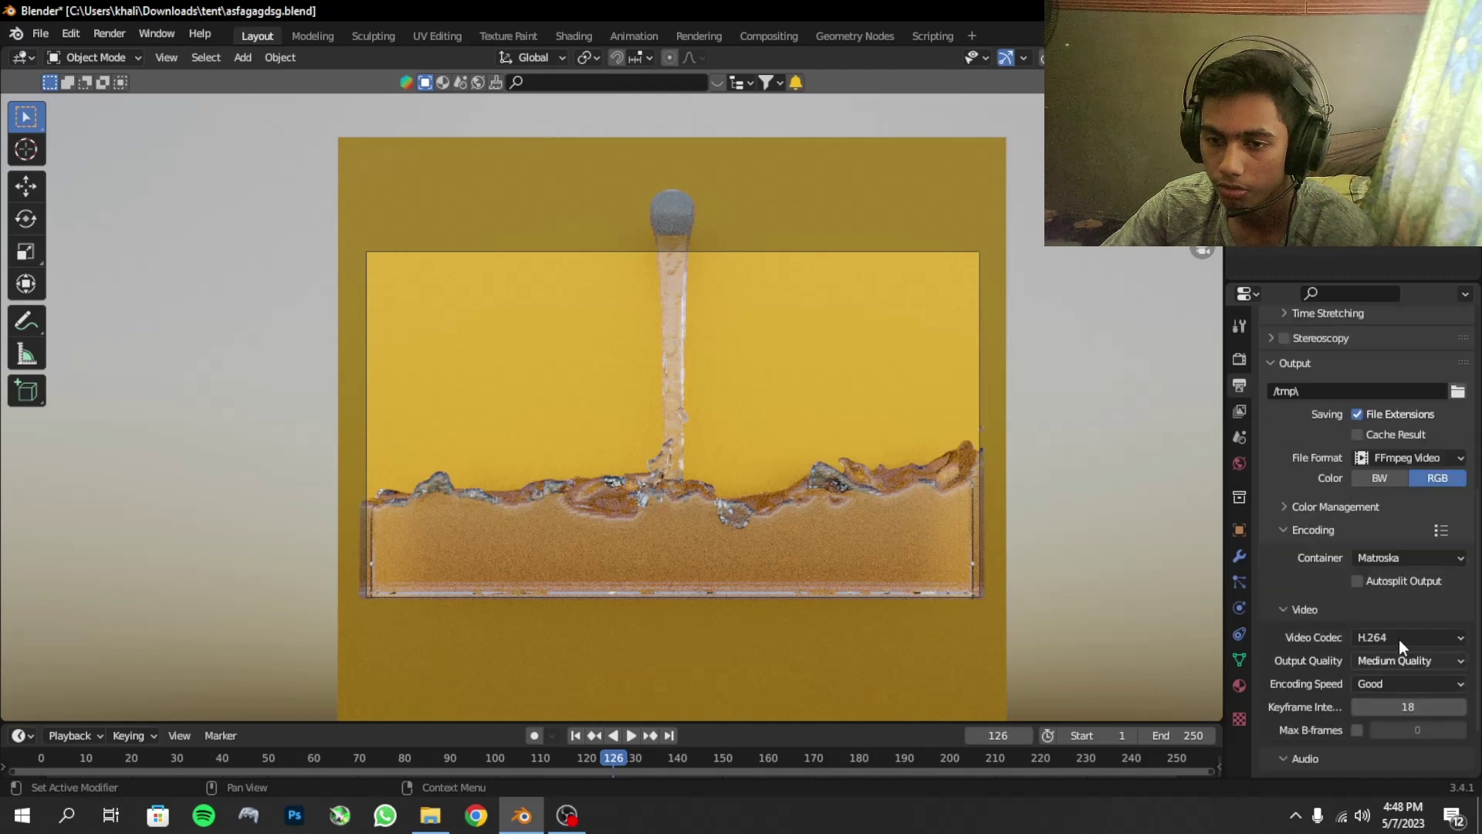
left_click(1405, 557)
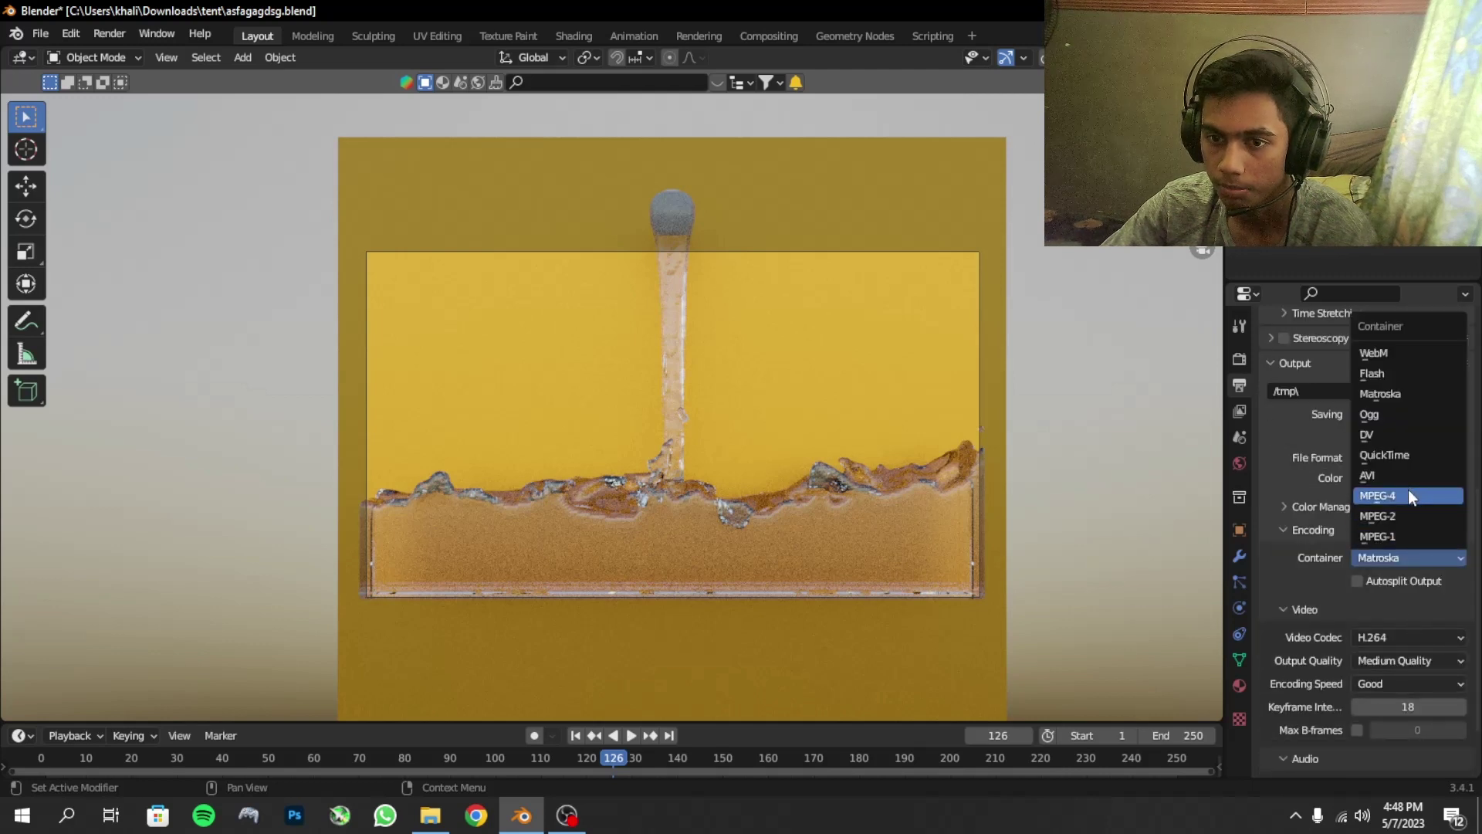
left_click(1408, 491)
left_click(1424, 665)
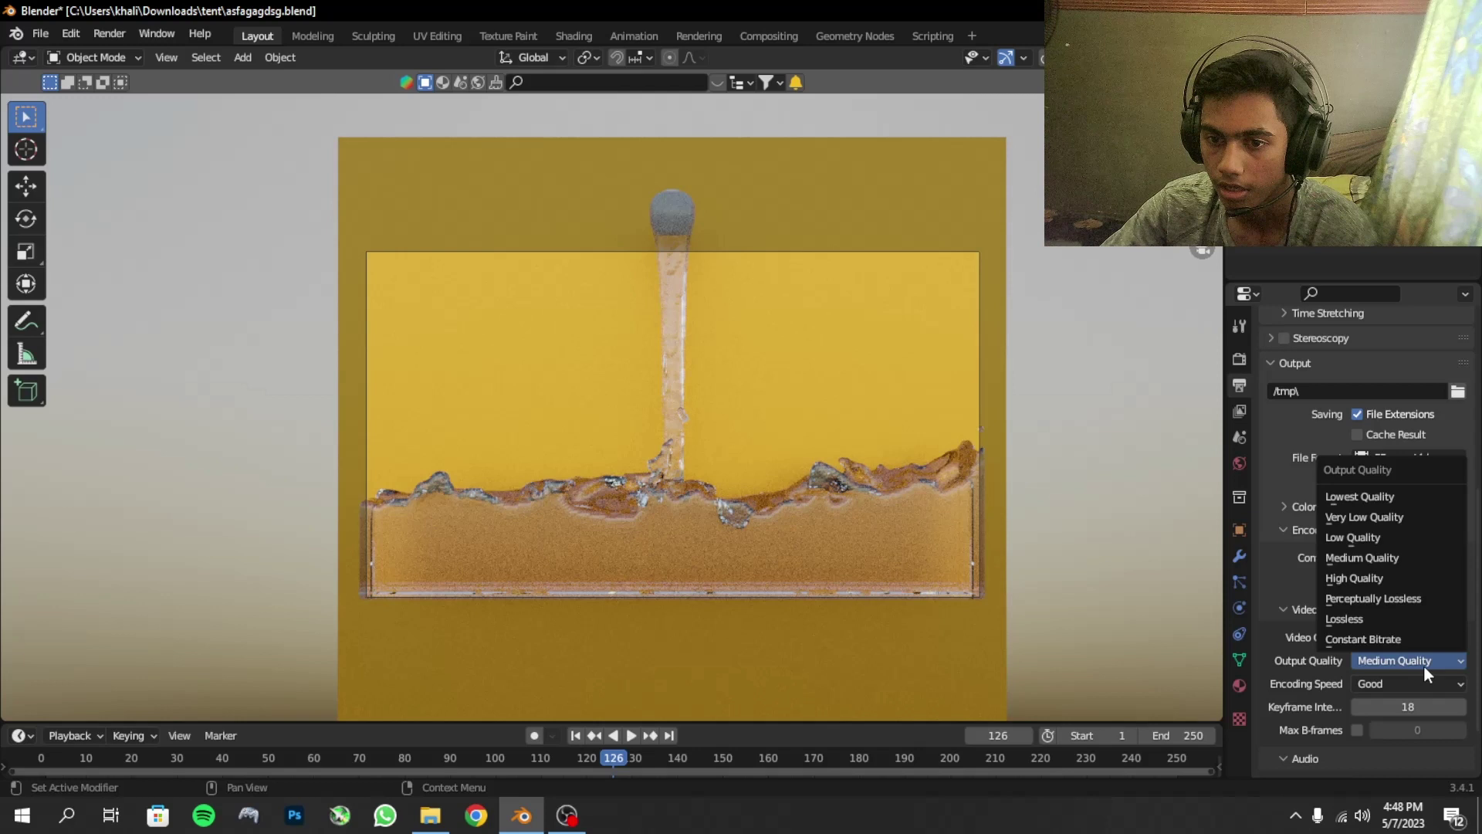
left_click(1406, 603)
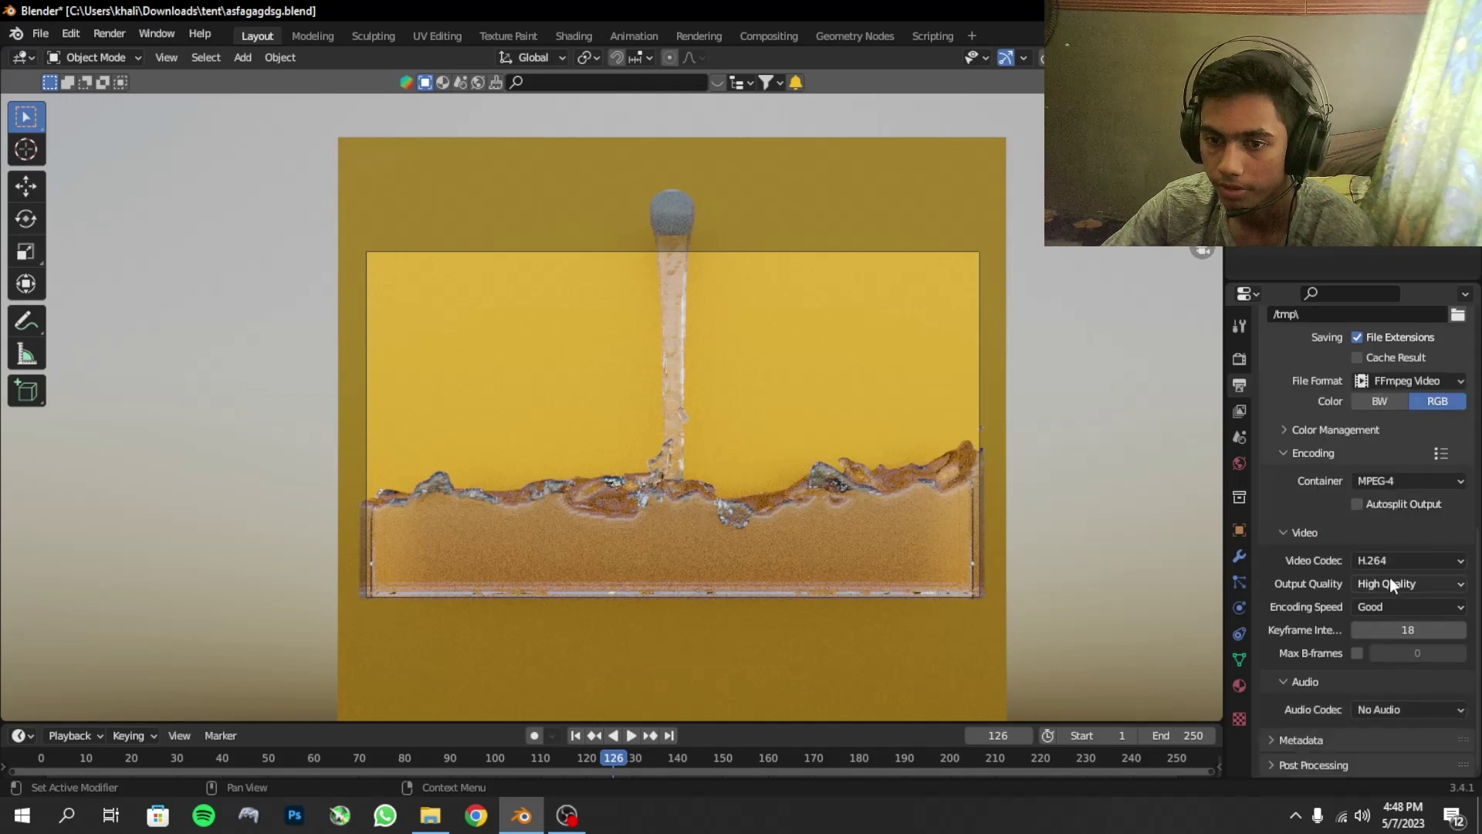